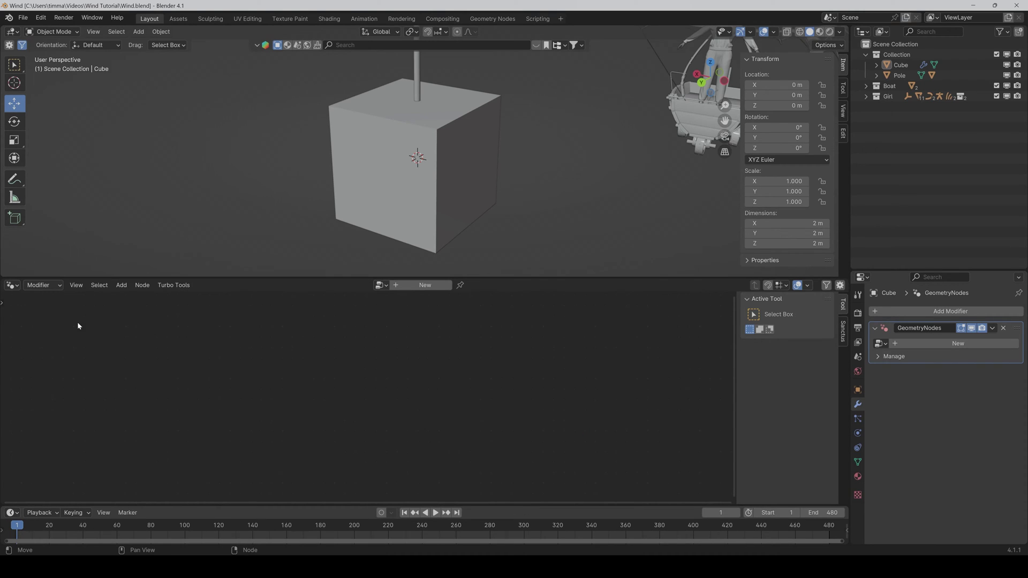
Step: Switch the area to the Geometry Node Editor and create a new node tree for the cube
{"action": "left_click", "coordinate": [13, 285]}
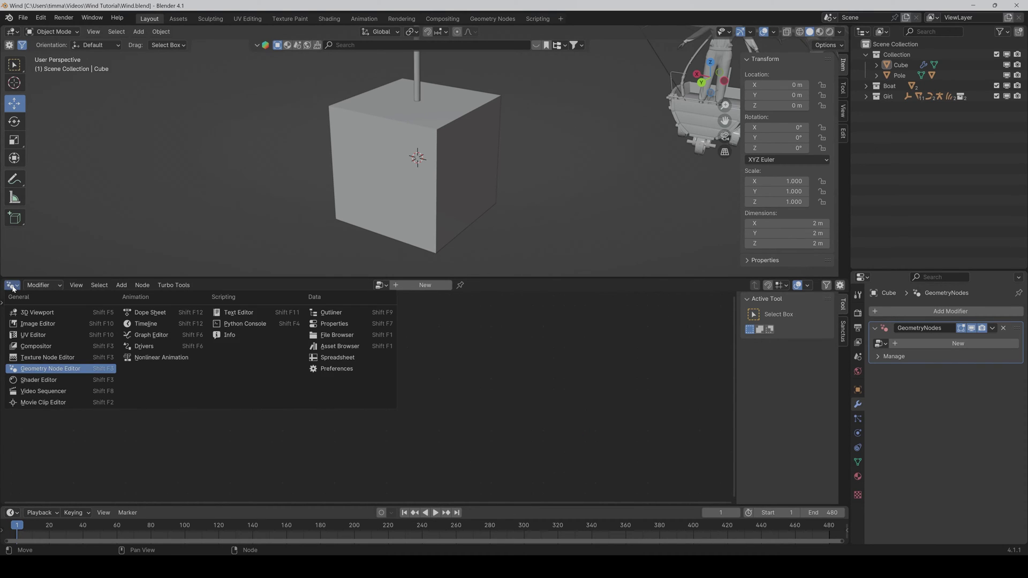
{"action": "left_click", "coordinate": [61, 371]}
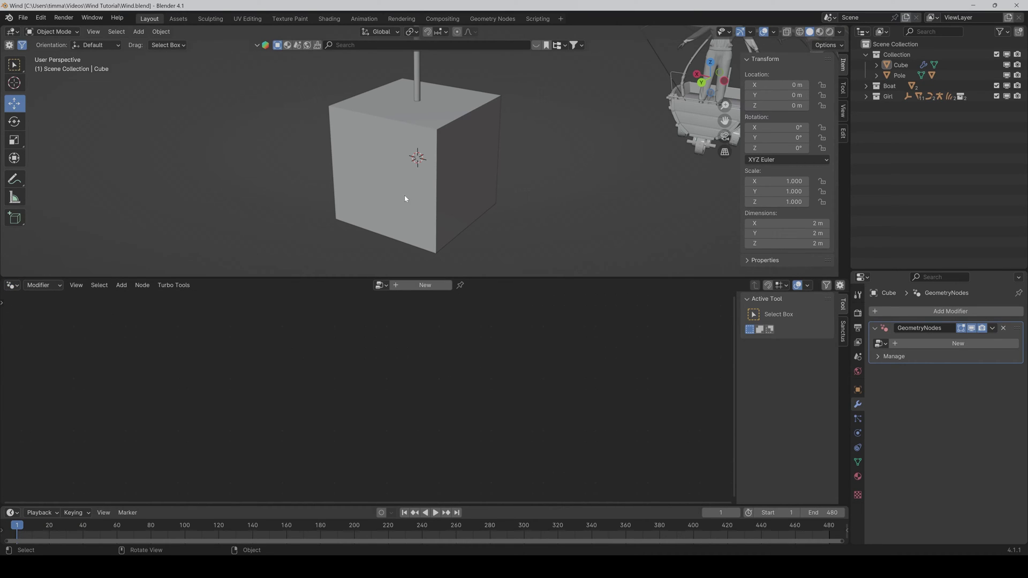
{"action": "left_click", "coordinate": [417, 228]}
{"action": "left_click", "coordinate": [423, 284]}
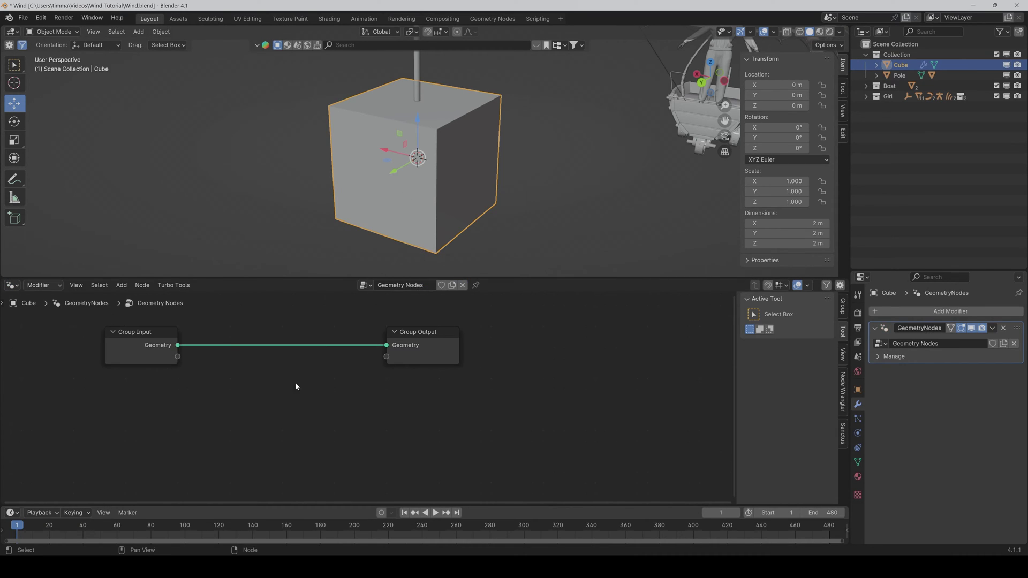
{"action": "middle_click_drag", "start_coordinate": [236, 403], "coordinate": [327, 415]}
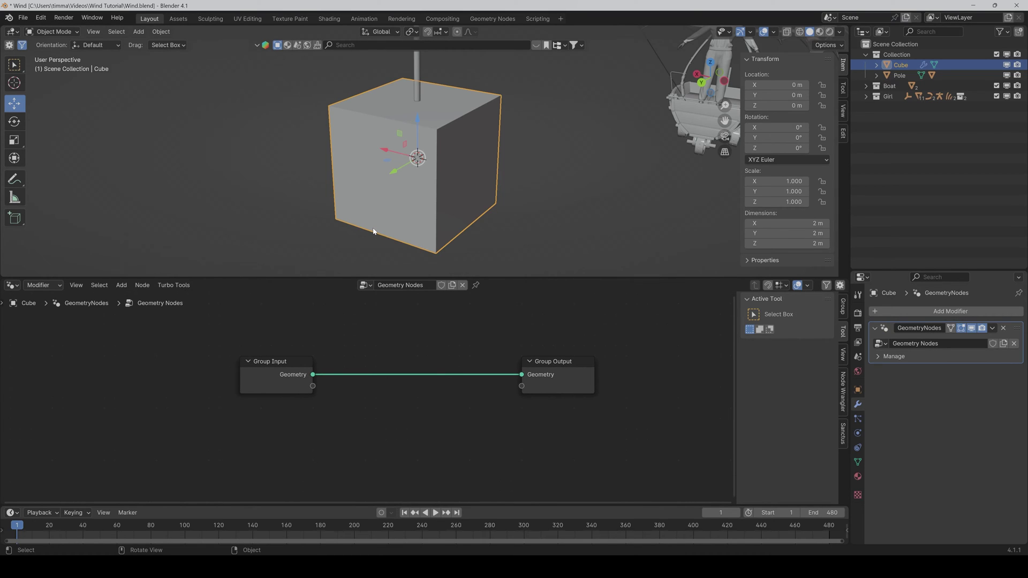
Step: Briefly enter Edit Mode on the cube, view the vertex menu, and return to Object Mode
{"action": "key", "text": "Tab"}
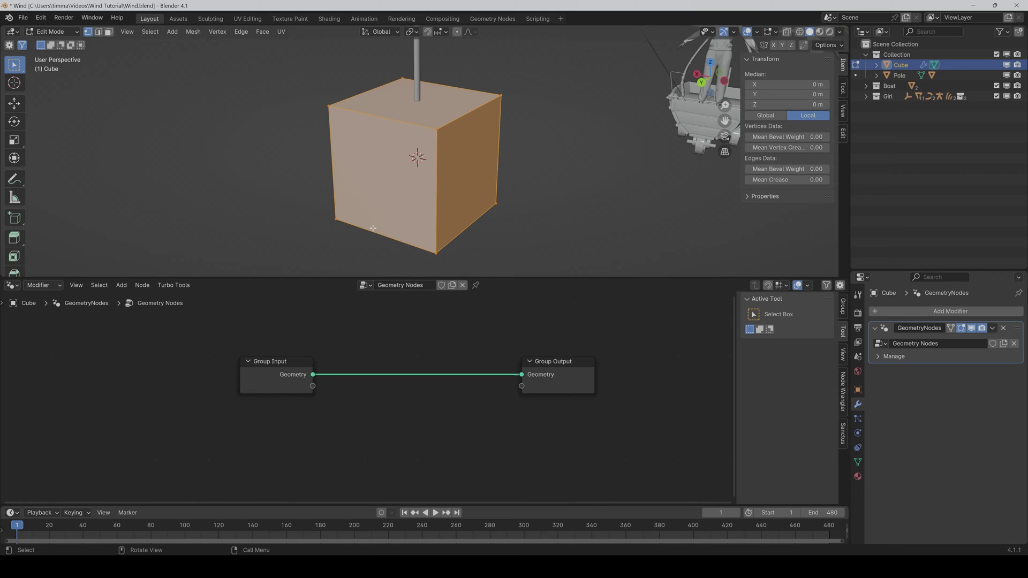
{"action": "key", "text": "ctrl+v"}
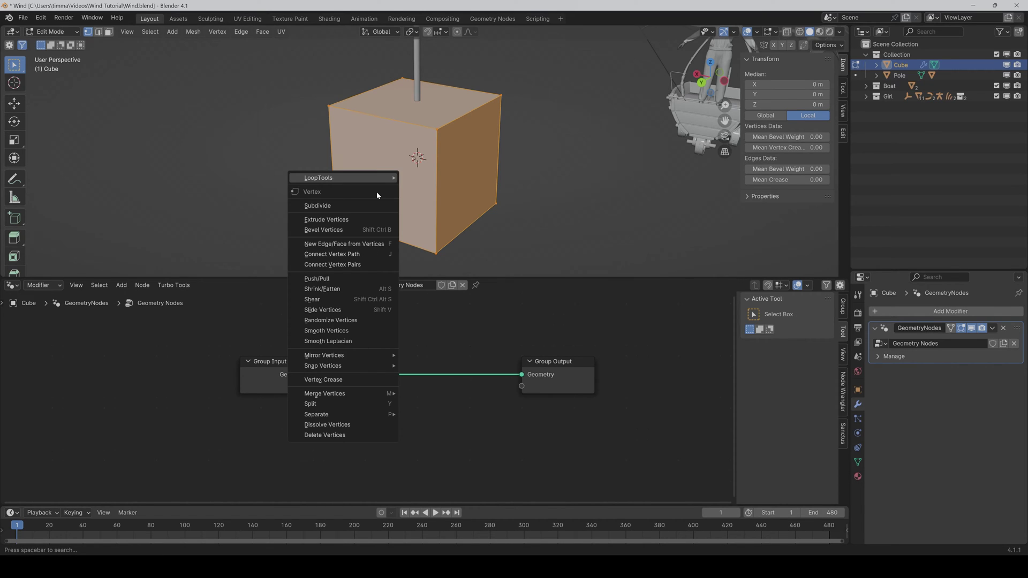
{"action": "key", "text": "Tab"}
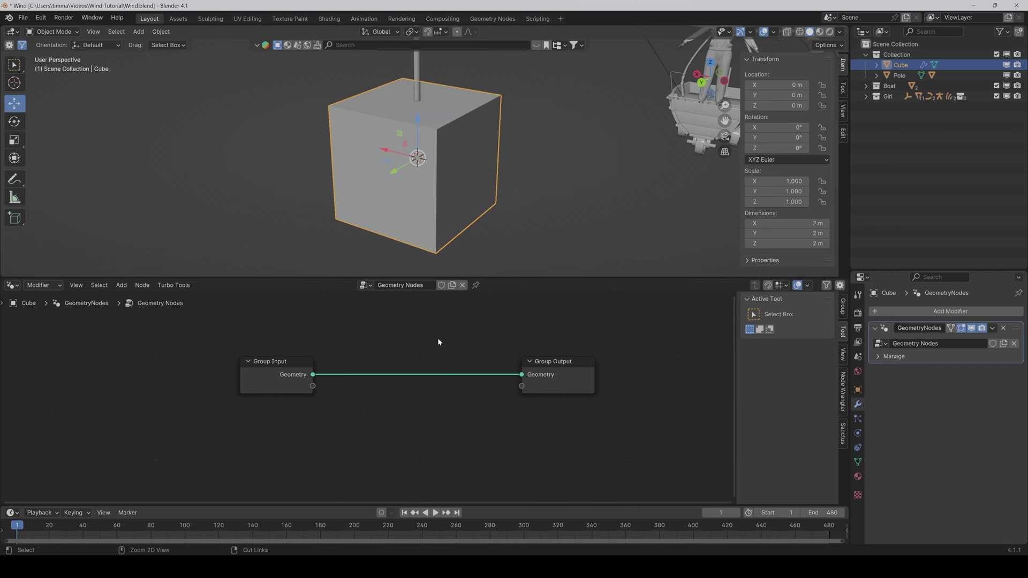
{"action": "key", "text": "shift+a"}
{"action": "type", "text": "sub"}
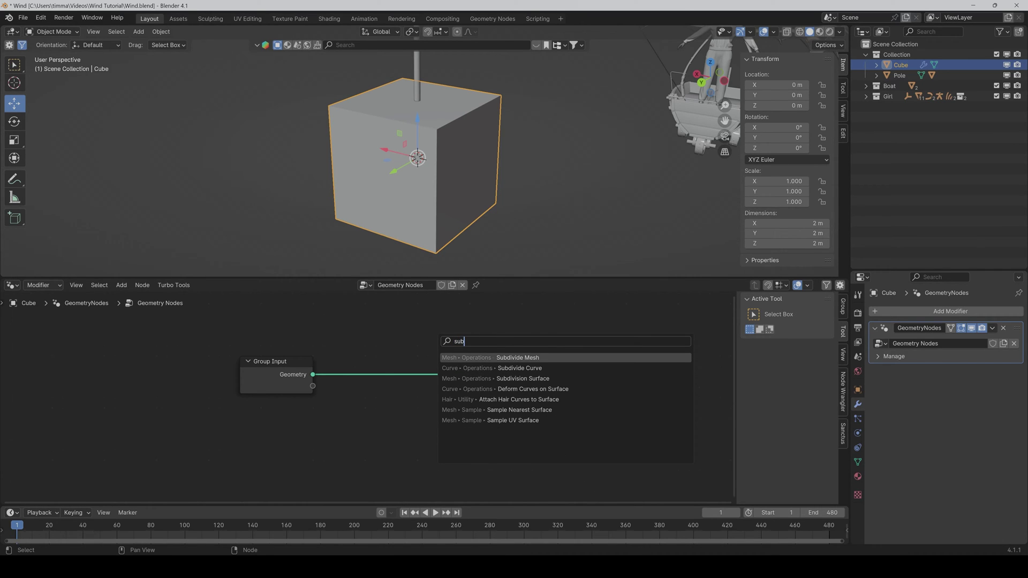
Step: Add a Subdivide Mesh node to the tree and set its Level to 6
{"action": "key", "text": "Return"}
{"action": "left_click", "coordinate": [347, 339]}
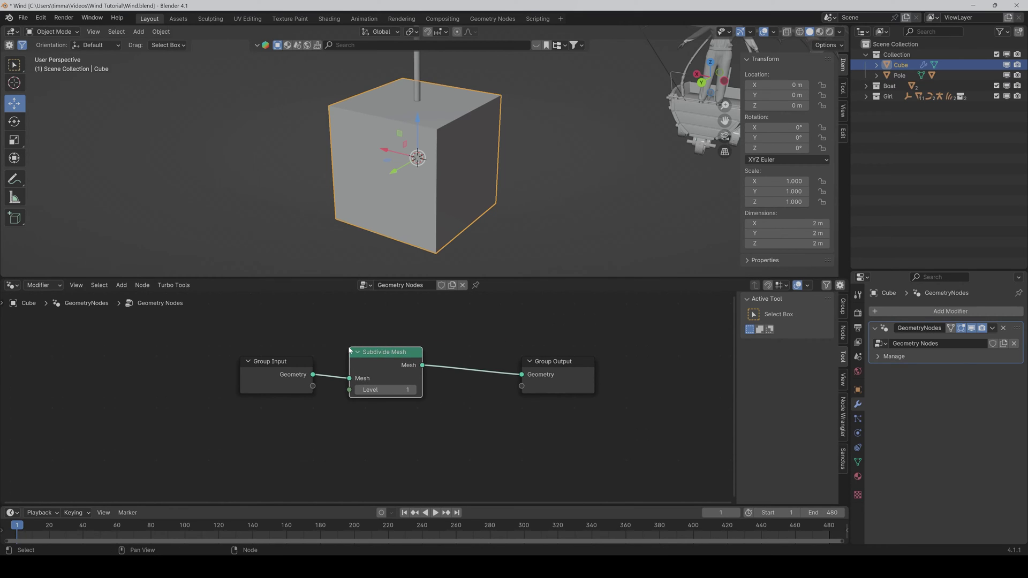
{"action": "middle_click_drag", "start_coordinate": [506, 411], "coordinate": [427, 425]}
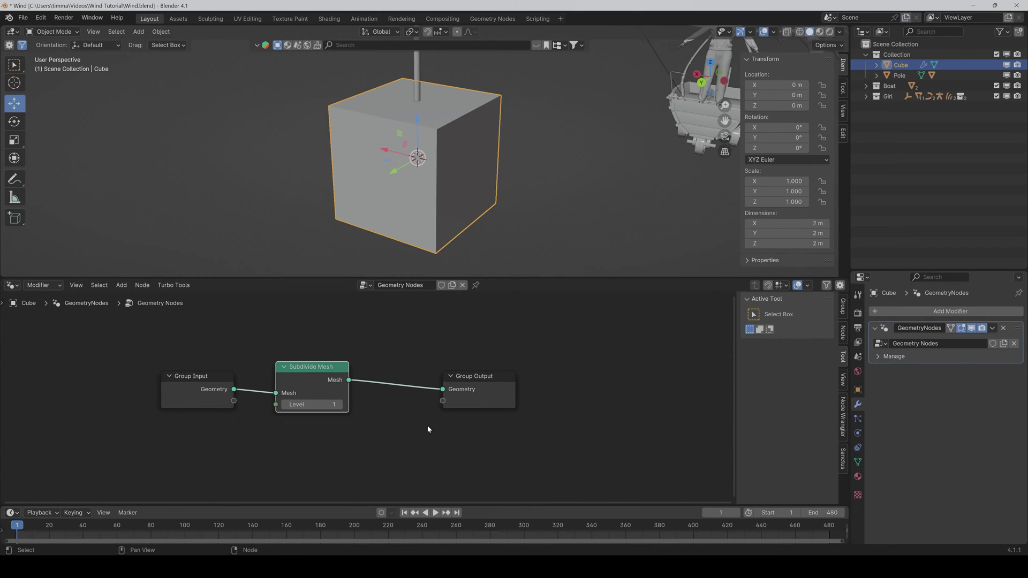
{"action": "left_click", "coordinate": [337, 405]}
{"action": "type", "text": "5"}
{"action": "key", "text": "Return"}
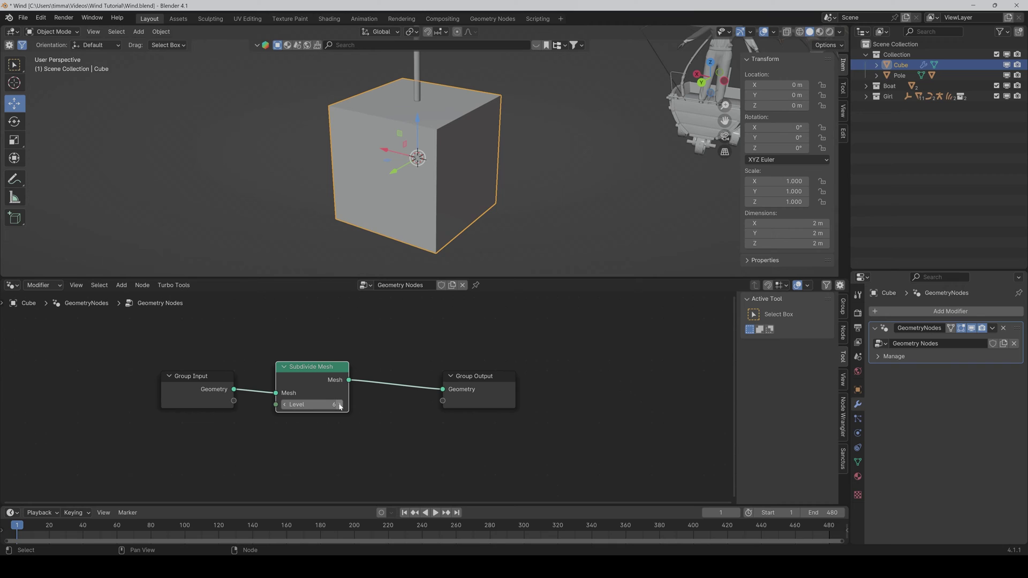
Step: Insert a Set Position node on the link into Group Output
{"action": "key", "text": "shift+a"}
{"action": "type", "text": "set"}
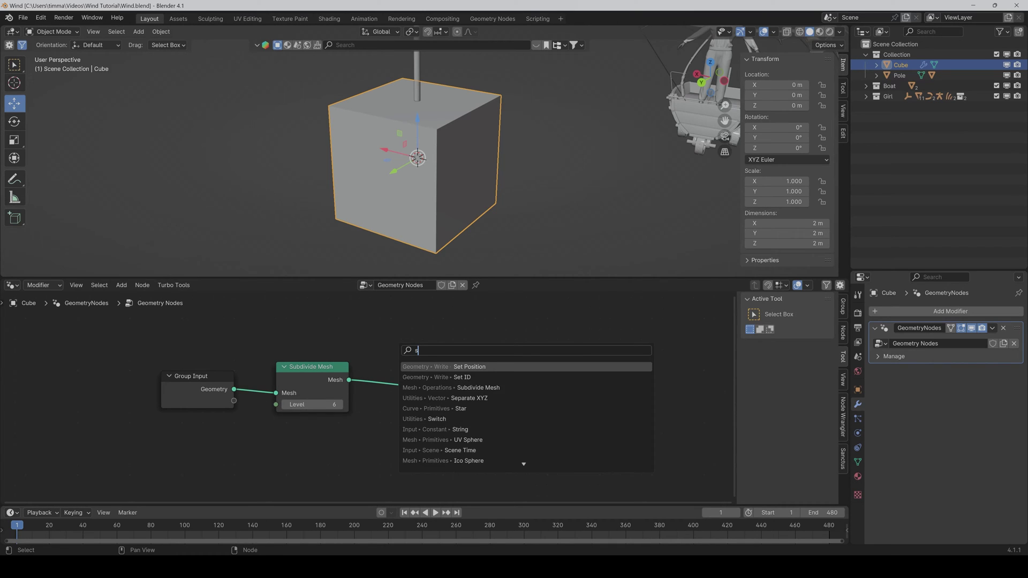
{"action": "key", "text": "Down"}
{"action": "key", "text": "Down"}
{"action": "key", "text": "Return"}
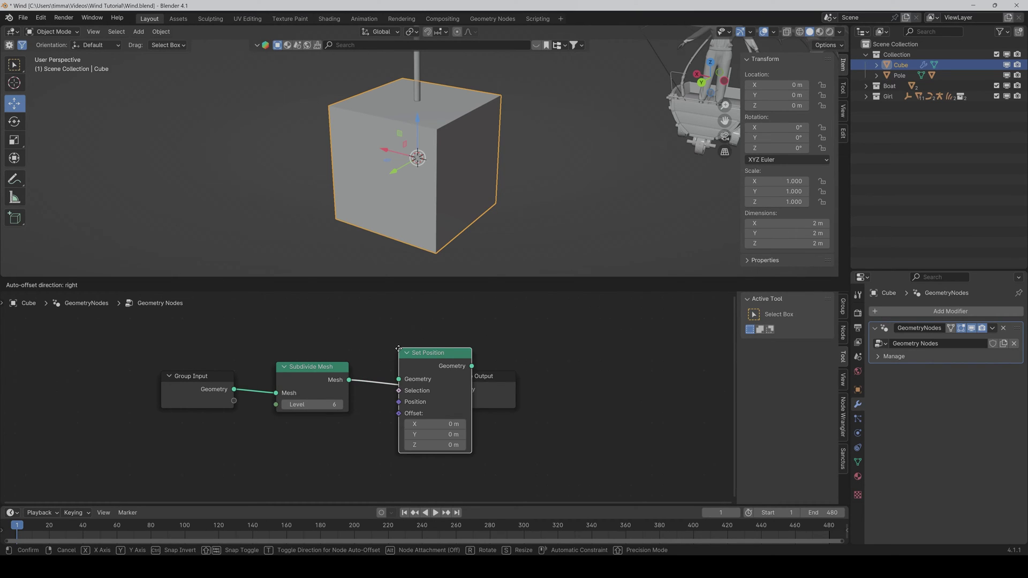
{"action": "left_click", "coordinate": [392, 360]}
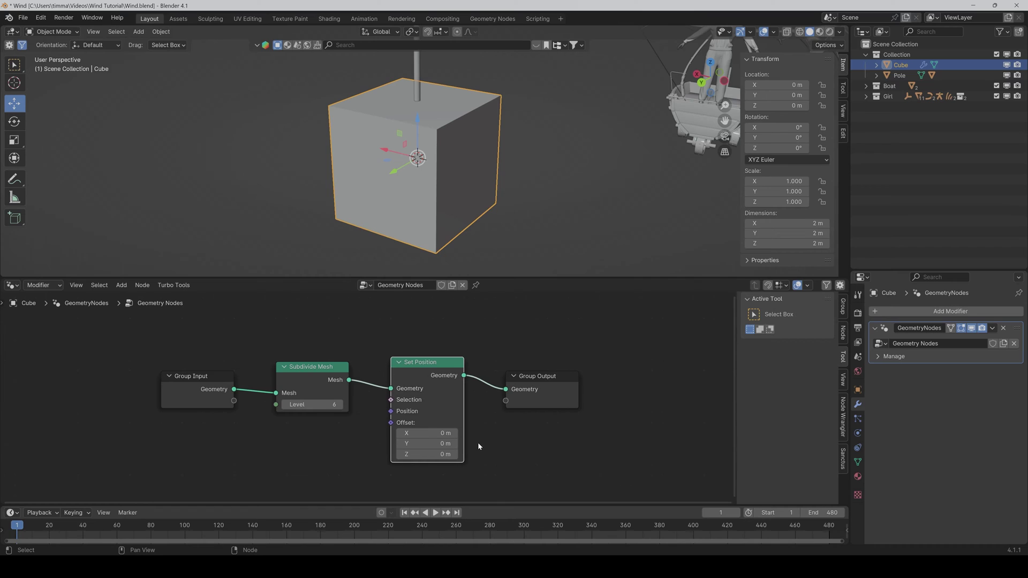
{"action": "middle_click_drag", "start_coordinate": [478, 446], "coordinate": [547, 394]}
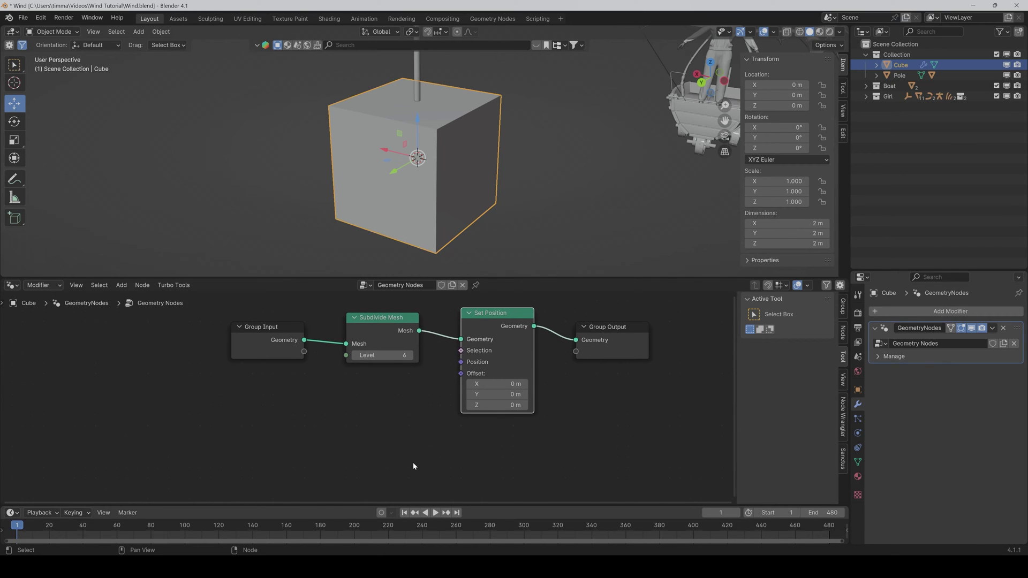
Step: Add a Mix node and connect its Result to Set Position's Offset
{"action": "key", "text": "shift+a"}
{"action": "type", "text": "mix"}
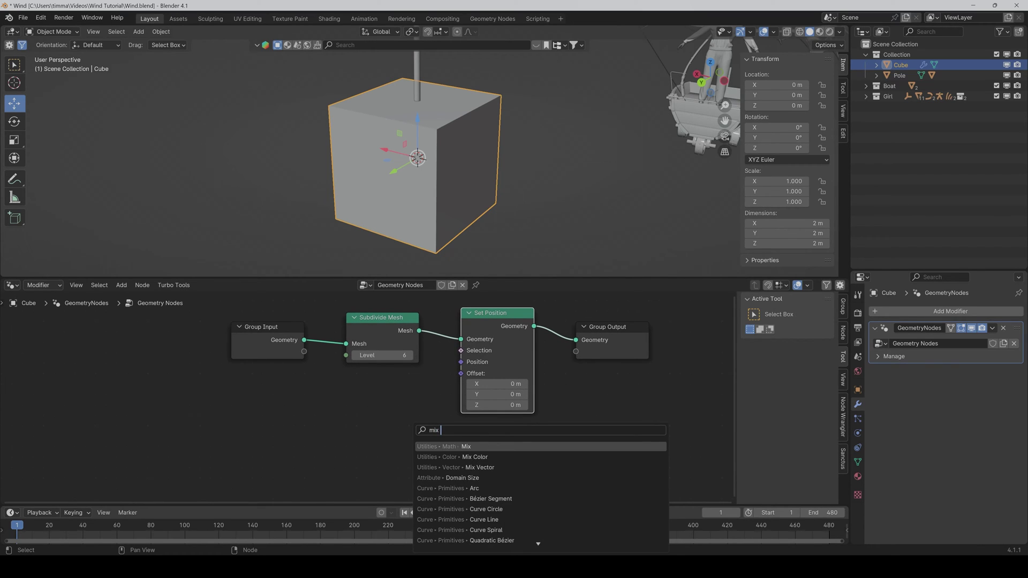
{"action": "type", "text": " colo"}
{"action": "key", "text": "Return"}
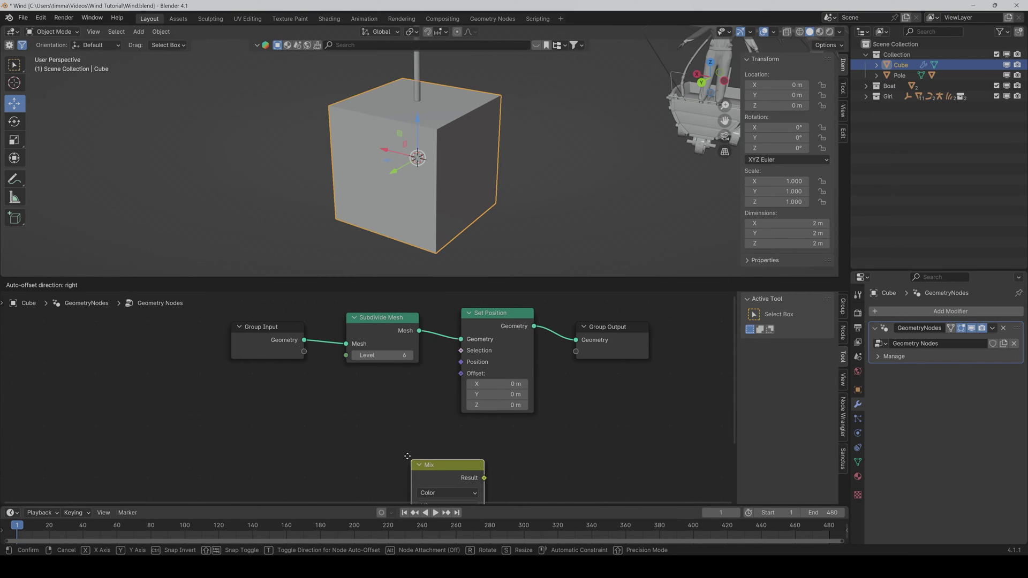
{"action": "left_click", "coordinate": [346, 400]}
{"action": "left_click_drag", "start_coordinate": [417, 414], "coordinate": [461, 373]}
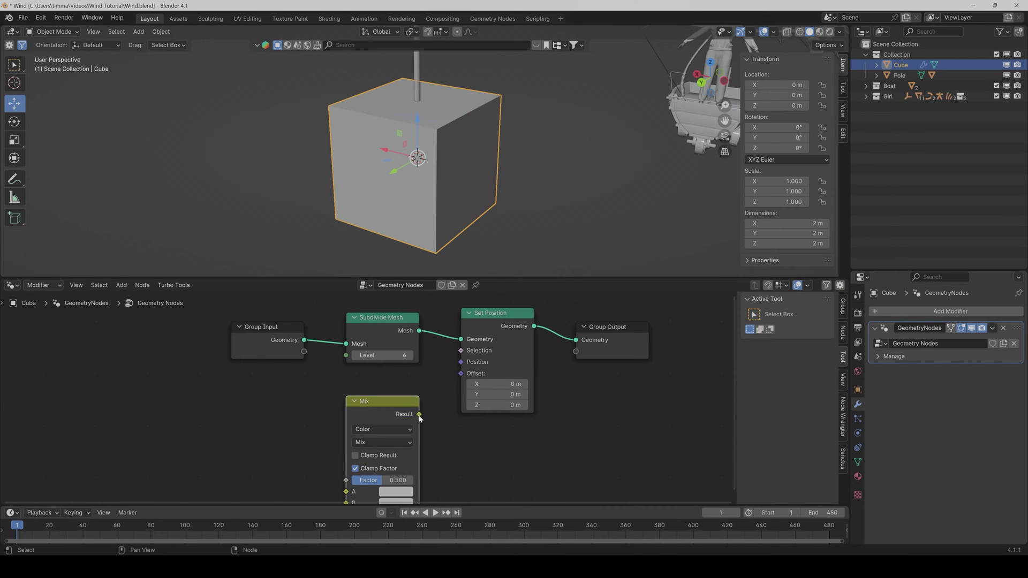
{"action": "middle_click_drag", "start_coordinate": [448, 413], "coordinate": [504, 406]}
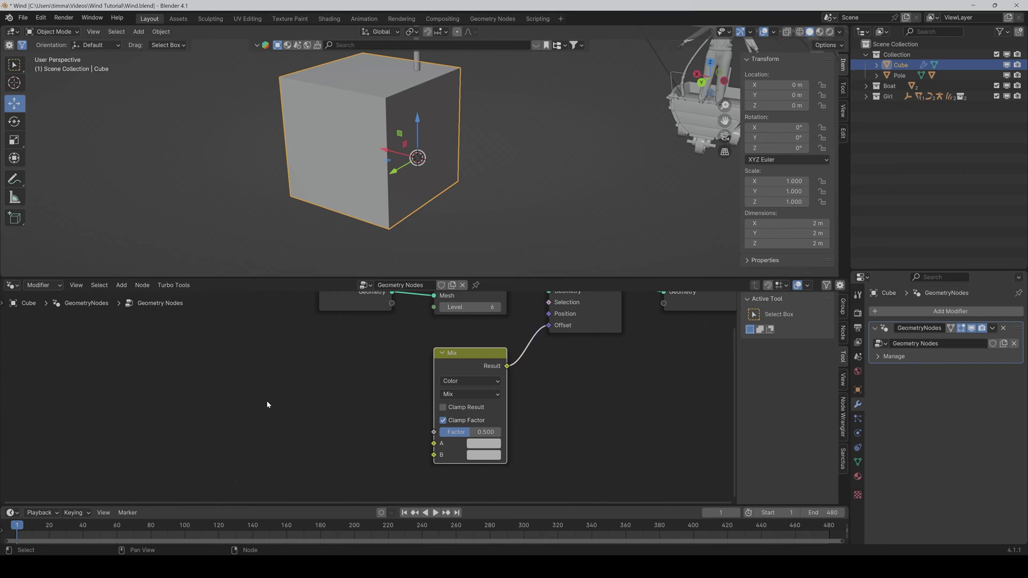
Step: Add a 4D Noise Texture and connect its Fac to the Mix B input
{"action": "key", "text": "shift+a"}
{"action": "type", "text": "no"}
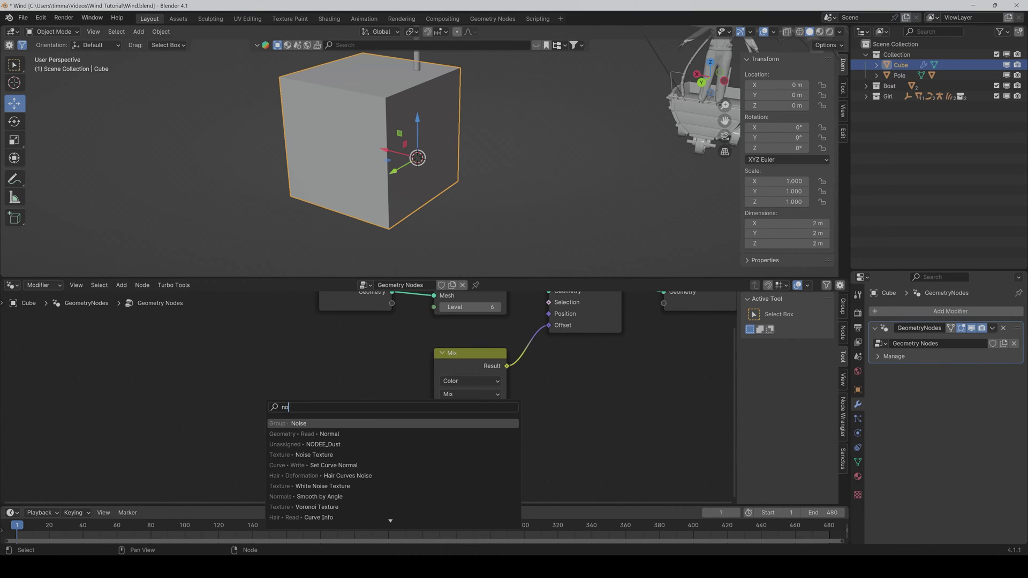
{"action": "type", "text": "ise"}
{"action": "key", "text": "Return"}
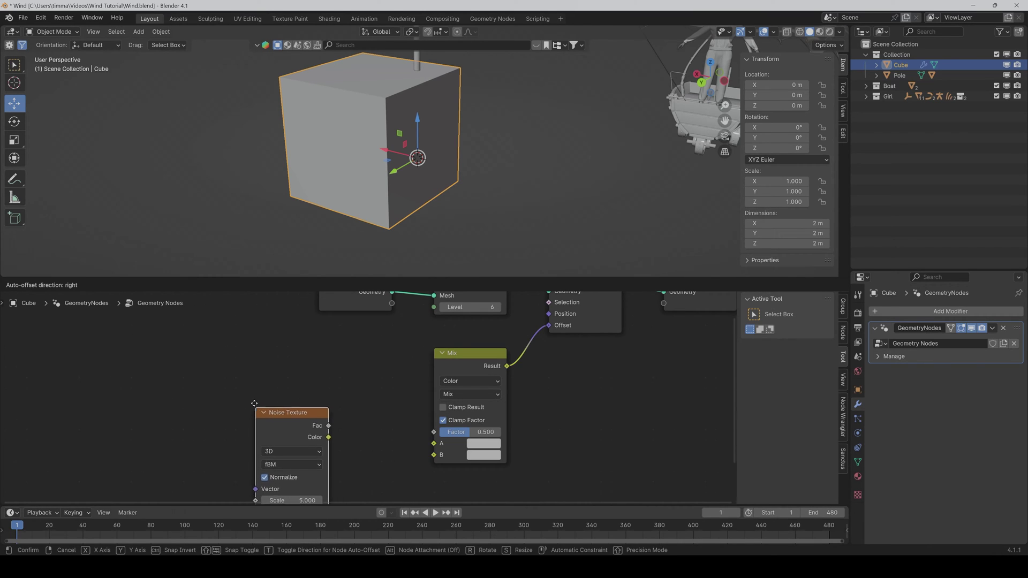
{"action": "left_click", "coordinate": [251, 339]}
{"action": "left_click", "coordinate": [289, 380]}
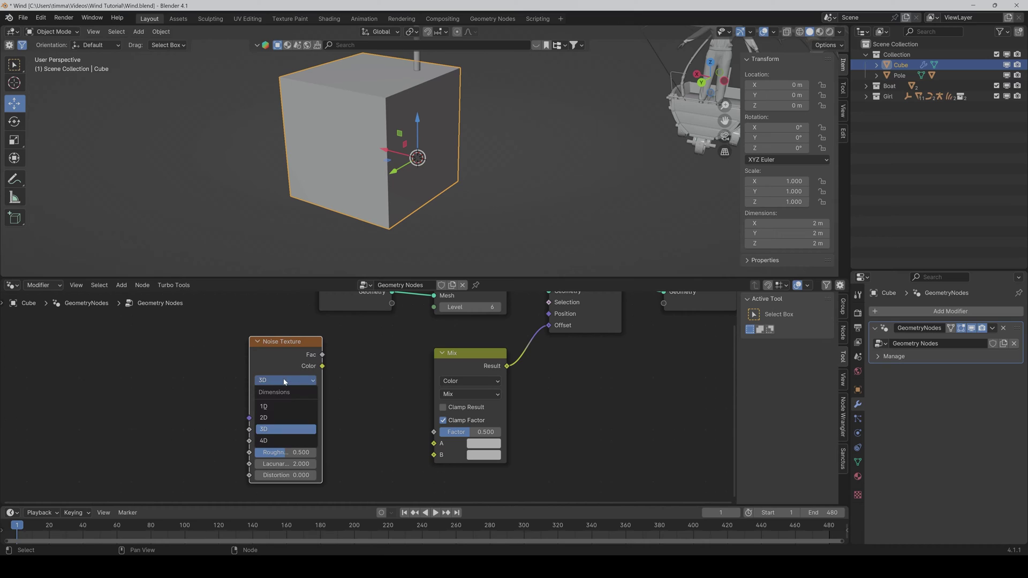
{"action": "left_click", "coordinate": [273, 441]}
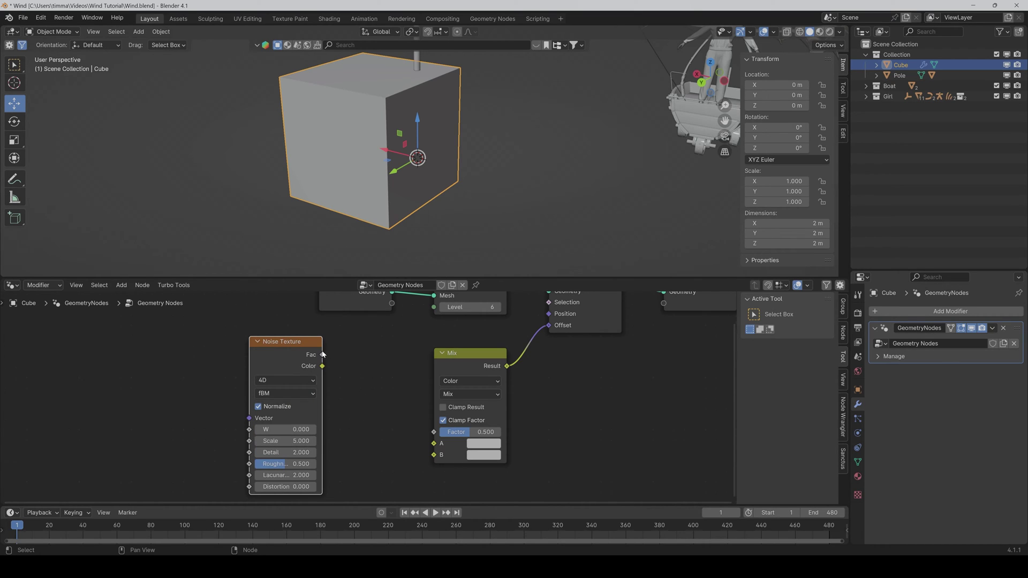
{"action": "left_click_drag", "start_coordinate": [321, 355], "coordinate": [433, 455]}
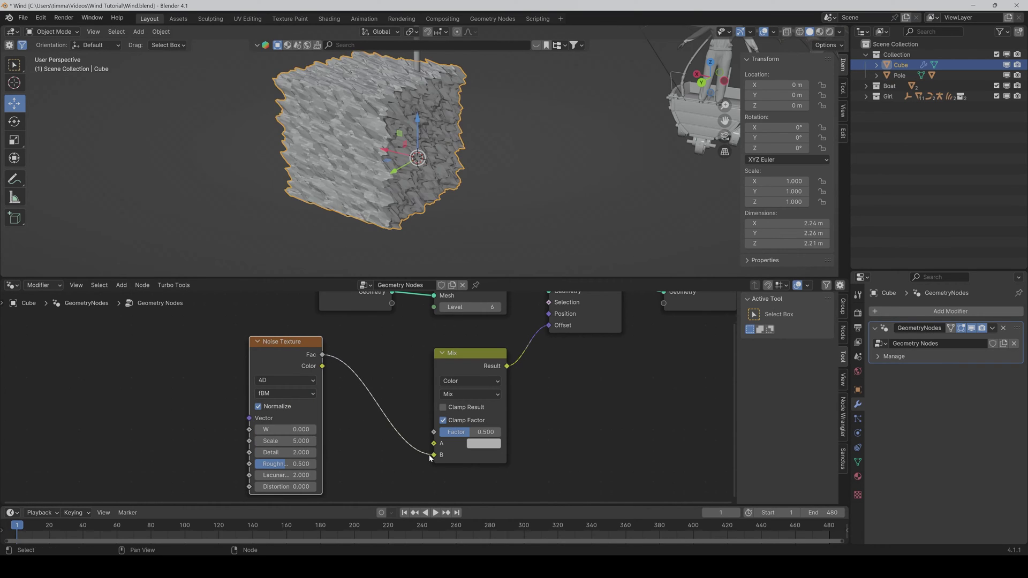
{"action": "scroll", "coordinate": [346, 461], "scroll_direction": "down", "scroll_amount": 1}
Step: Set the Noise Texture to Scale 2, Detail 15, Roughness 0 and Distortion 1
{"action": "left_click", "coordinate": [297, 435]}
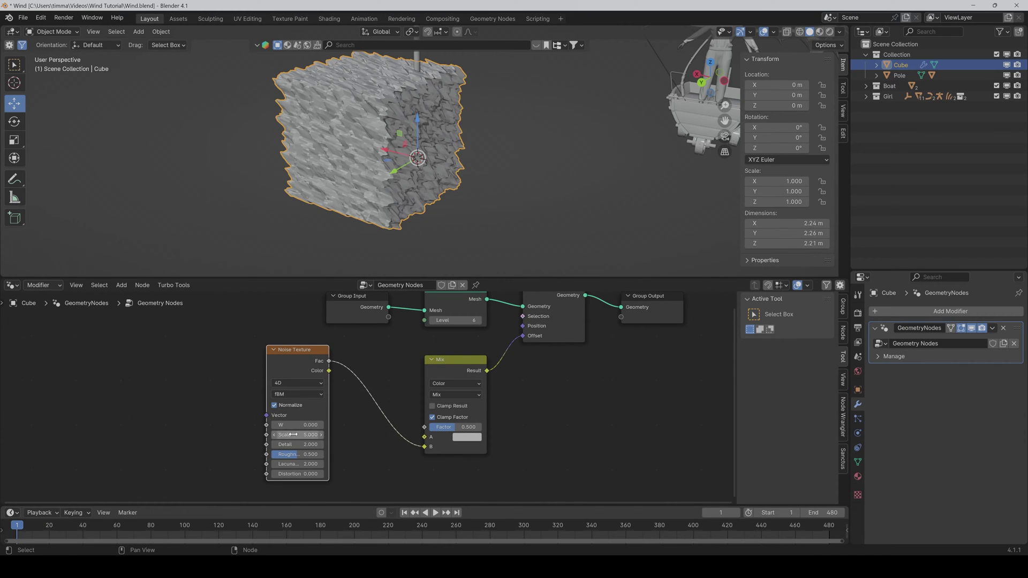
{"action": "type", "text": "2"}
{"action": "key", "text": "Return"}
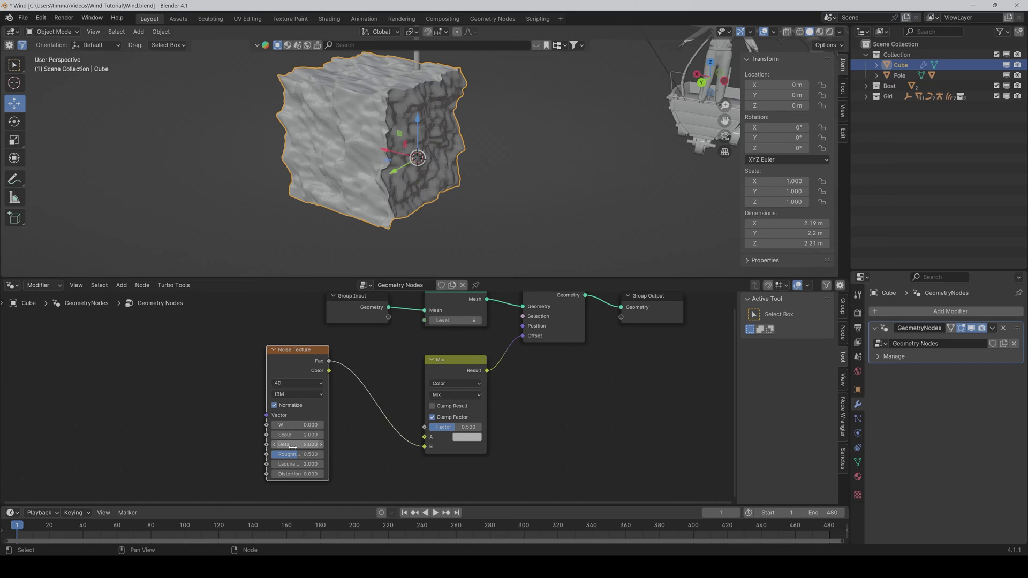
{"action": "left_click_drag", "start_coordinate": [285, 444], "coordinate": [345, 445]}
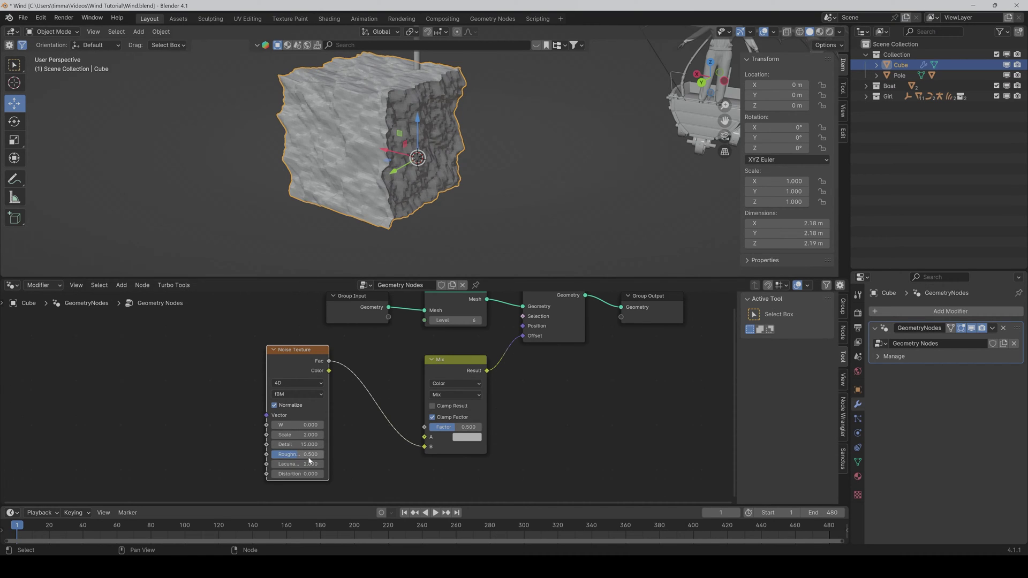
{"action": "left_click", "coordinate": [285, 454]}
{"action": "type", "text": "0"}
{"action": "key", "text": "Return"}
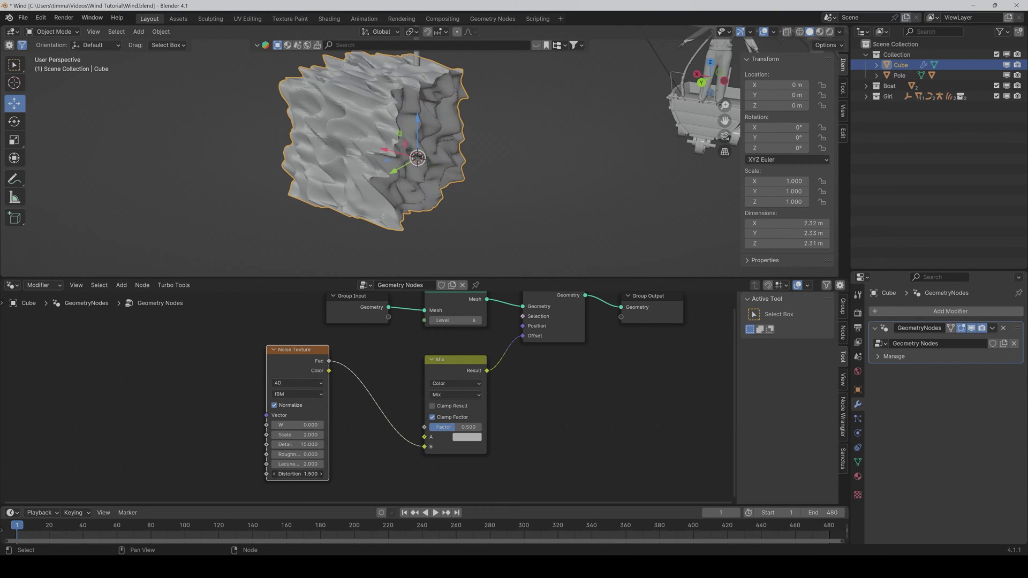
{"action": "left_click_drag", "start_coordinate": [286, 474], "coordinate": [322, 474]}
{"action": "left_click", "coordinate": [285, 474]}
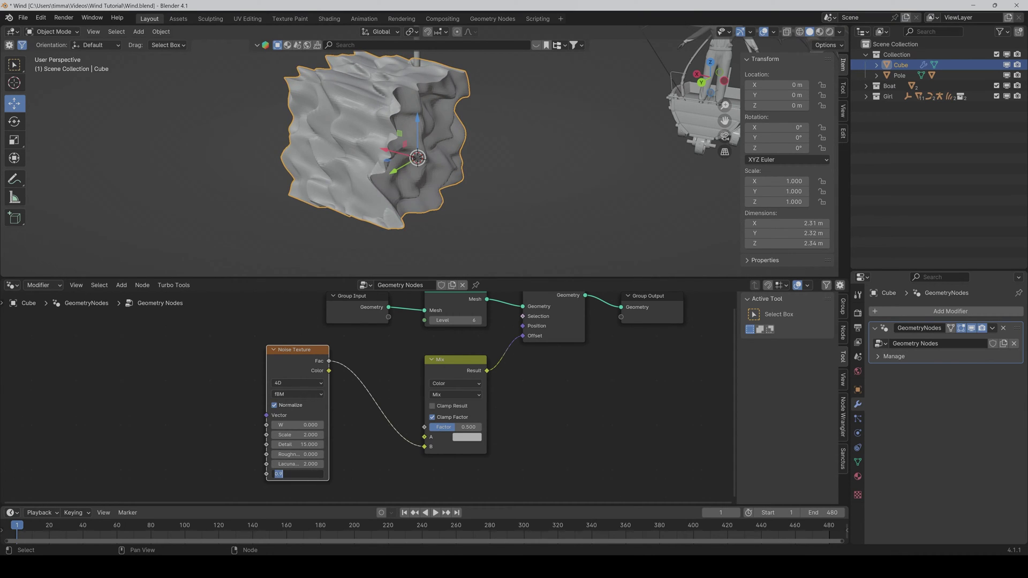
{"action": "type", "text": "1"}
{"action": "key", "text": "Return"}
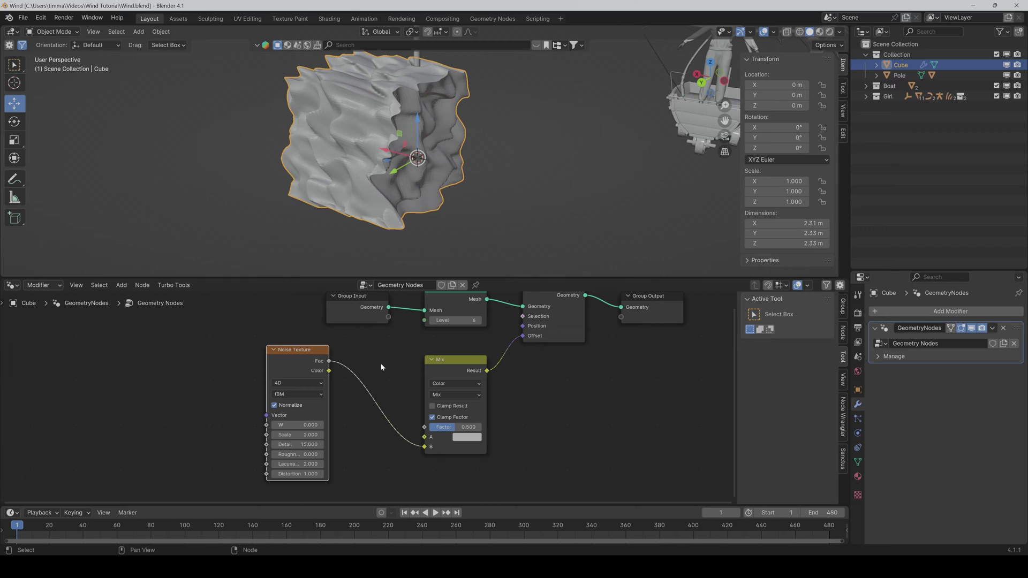
Step: Add a Normal node above the Mix node
{"action": "key", "text": "shift+a"}
{"action": "type", "text": "n"}
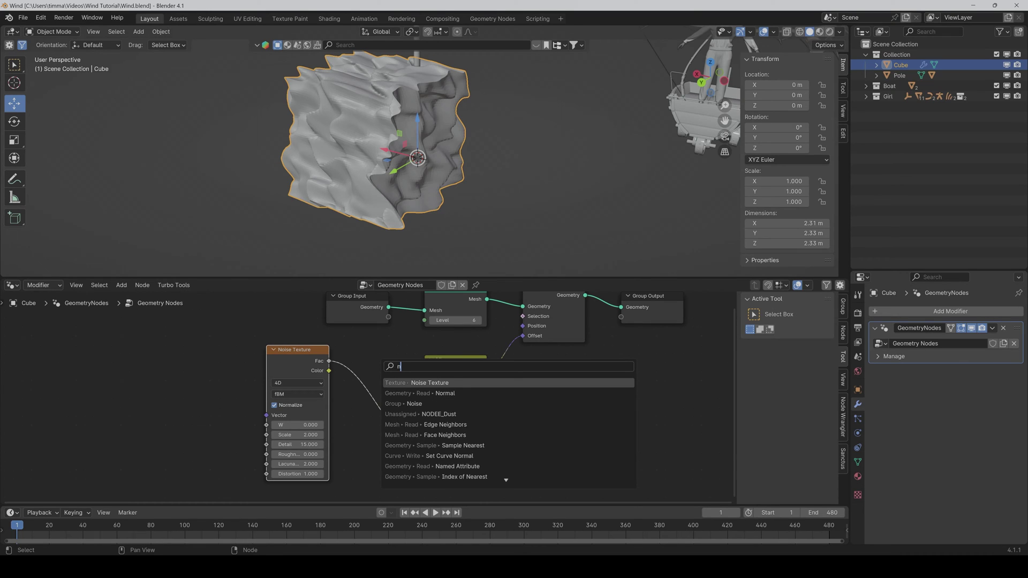
{"action": "type", "text": "orm"}
{"action": "key", "text": "Return"}
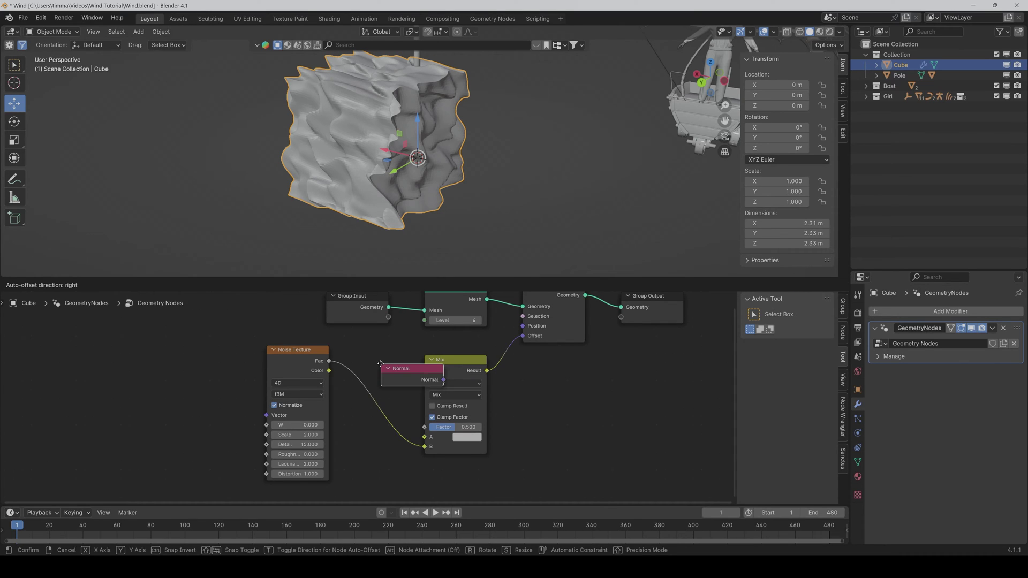
{"action": "left_click_drag", "start_coordinate": [381, 364], "coordinate": [354, 347]}
{"action": "left_click", "coordinate": [354, 347]}
{"action": "left_click", "coordinate": [368, 454]}
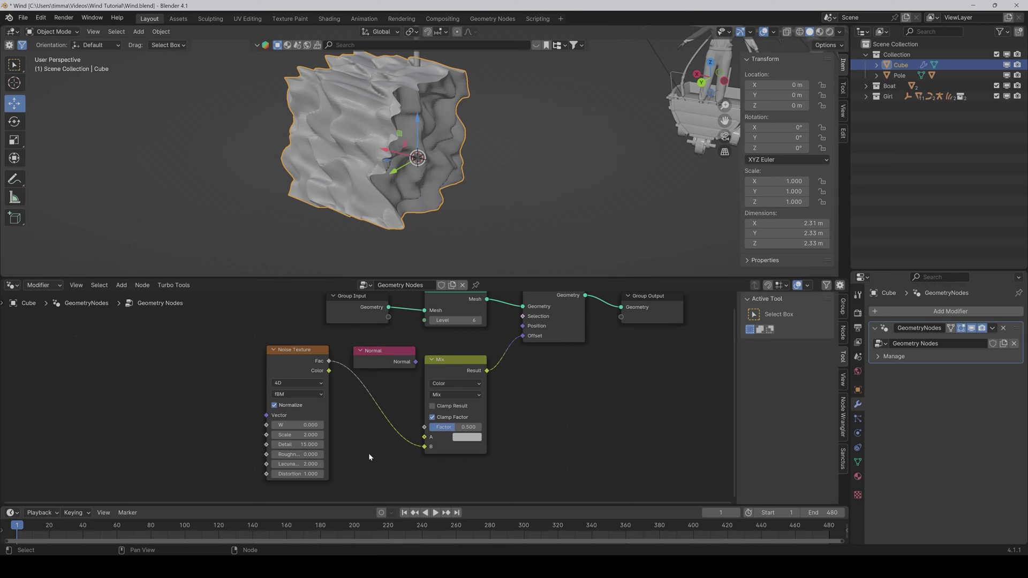
Step: Insert a Vector Math Multiply between Noise Texture and Mix, feeding noise into its second vector
{"action": "key", "text": "shift+a"}
{"action": "type", "text": "vector"}
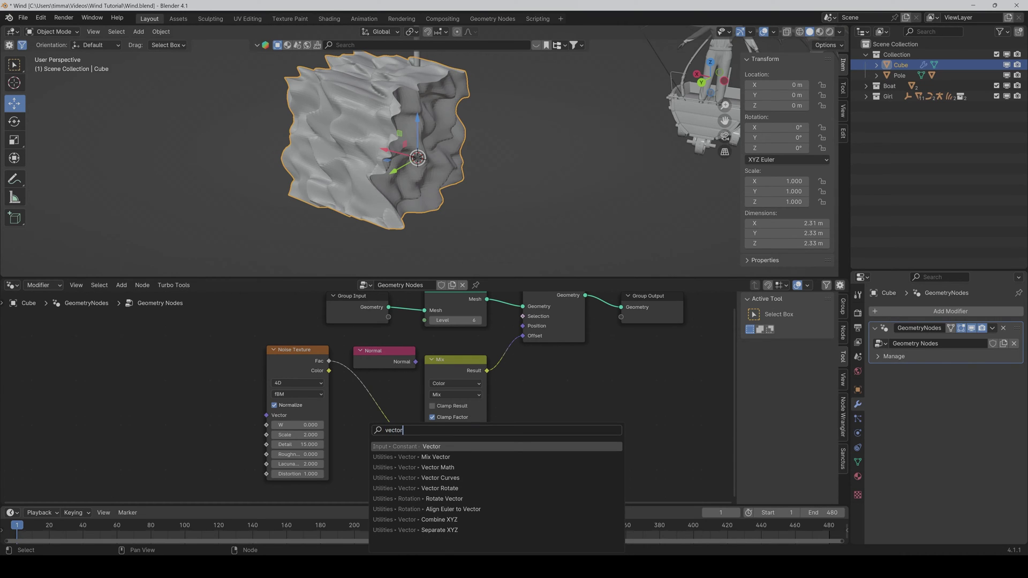
{"action": "key", "text": "Down"}
{"action": "key", "text": "Down"}
{"action": "key", "text": "Return"}
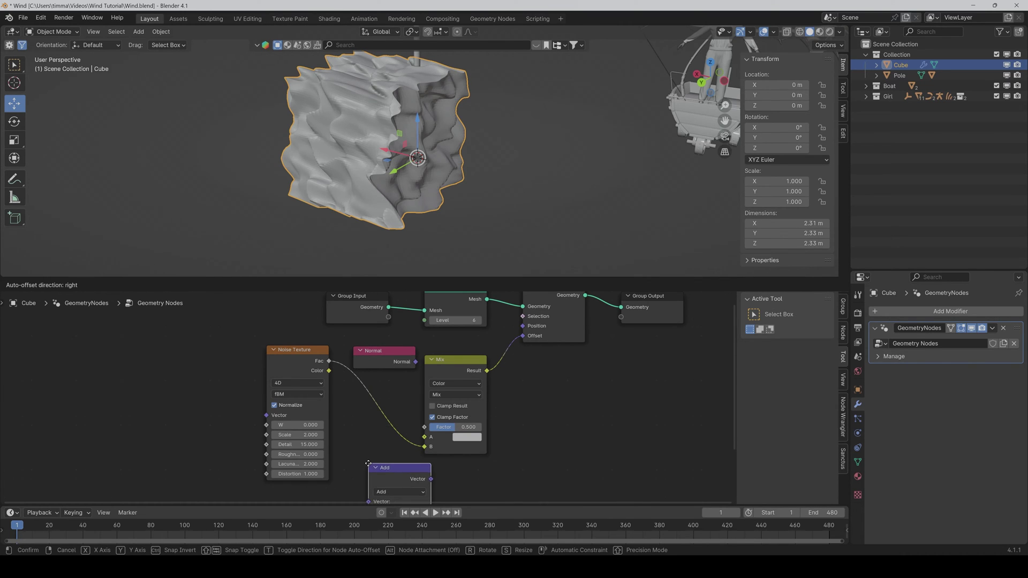
{"action": "left_click", "coordinate": [347, 451]}
{"action": "scroll", "coordinate": [369, 434], "scroll_direction": "down", "scroll_amount": 2}
{"action": "middle_click_drag", "start_coordinate": [378, 449], "coordinate": [372, 417]}
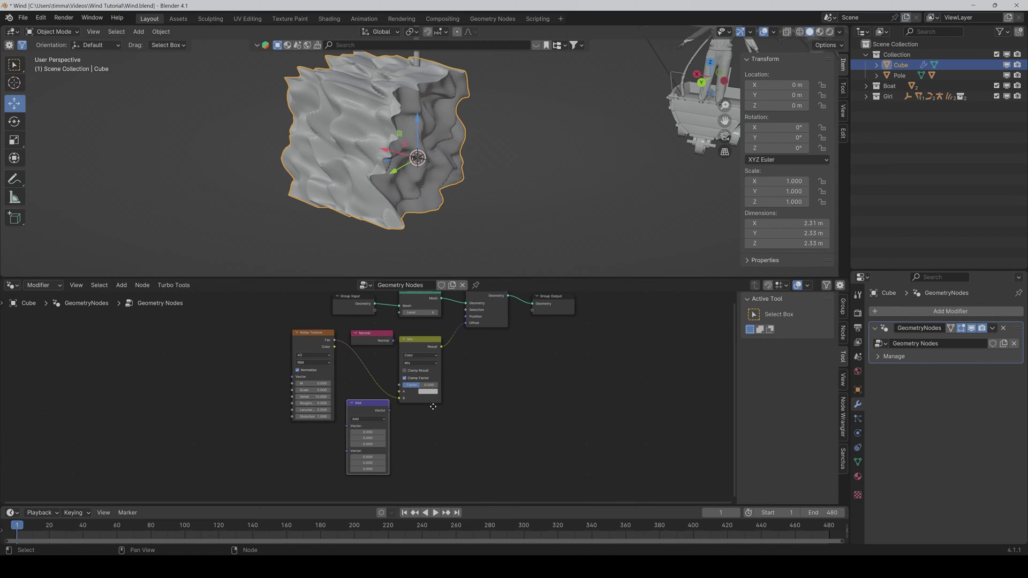
{"action": "left_click", "coordinate": [372, 417]}
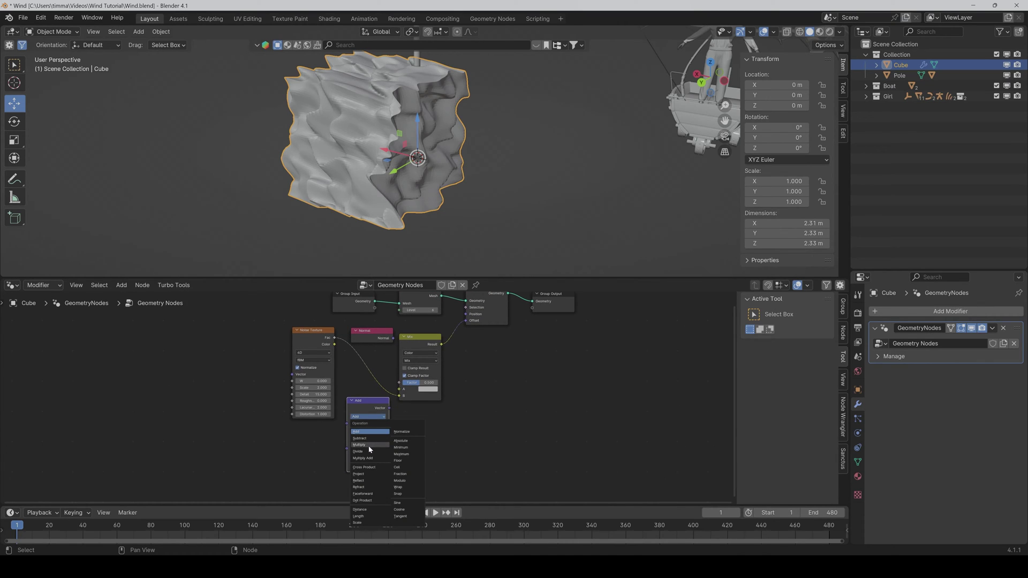
{"action": "left_click", "coordinate": [365, 443]}
{"action": "left_click_drag", "start_coordinate": [364, 400], "coordinate": [377, 361]}
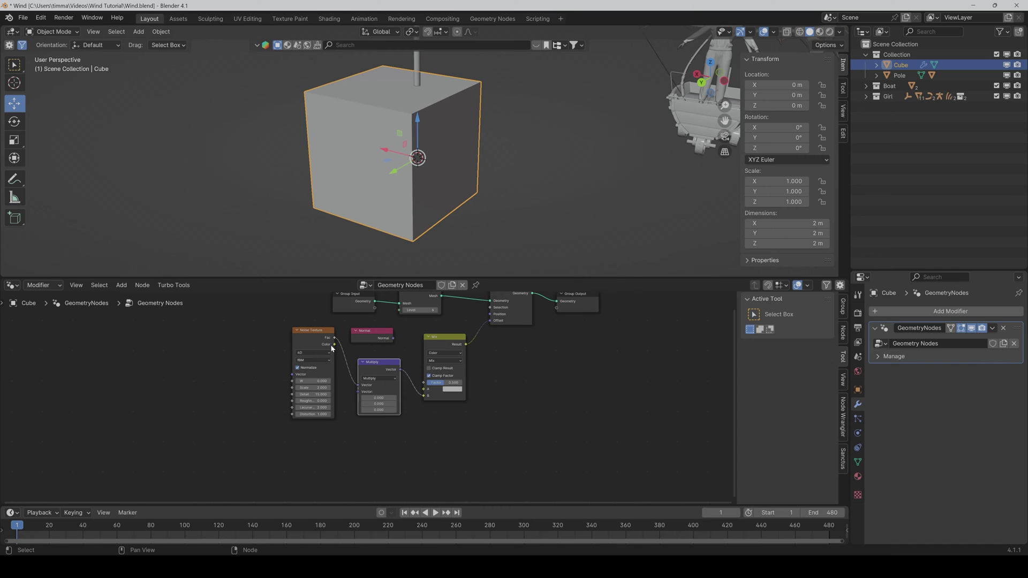
{"action": "left_click_drag", "start_coordinate": [324, 334], "coordinate": [302, 365]}
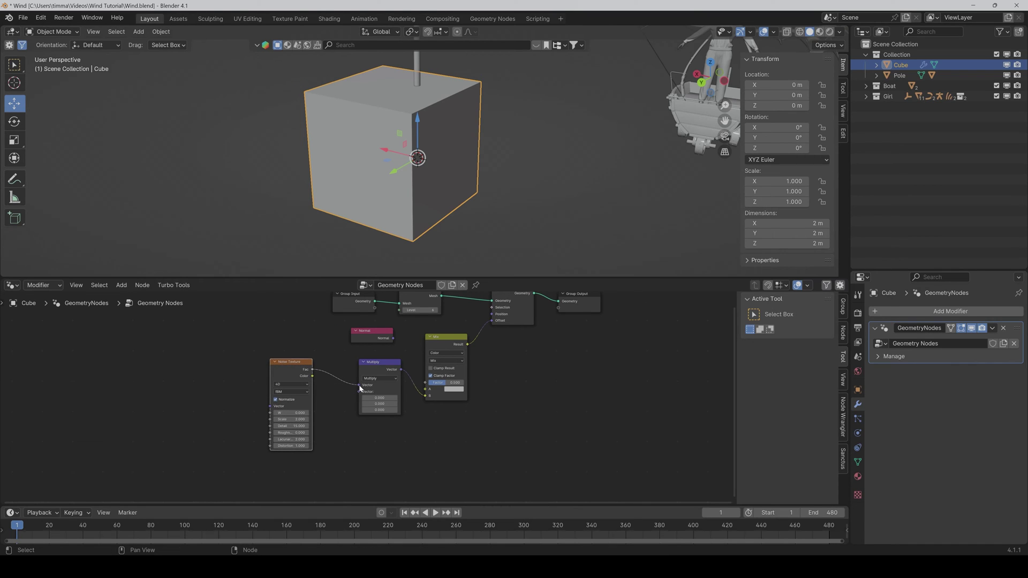
{"action": "left_click_drag", "start_coordinate": [361, 388], "coordinate": [360, 409]}
{"action": "scroll", "coordinate": [360, 409], "scroll_direction": "down", "scroll_amount": 1}
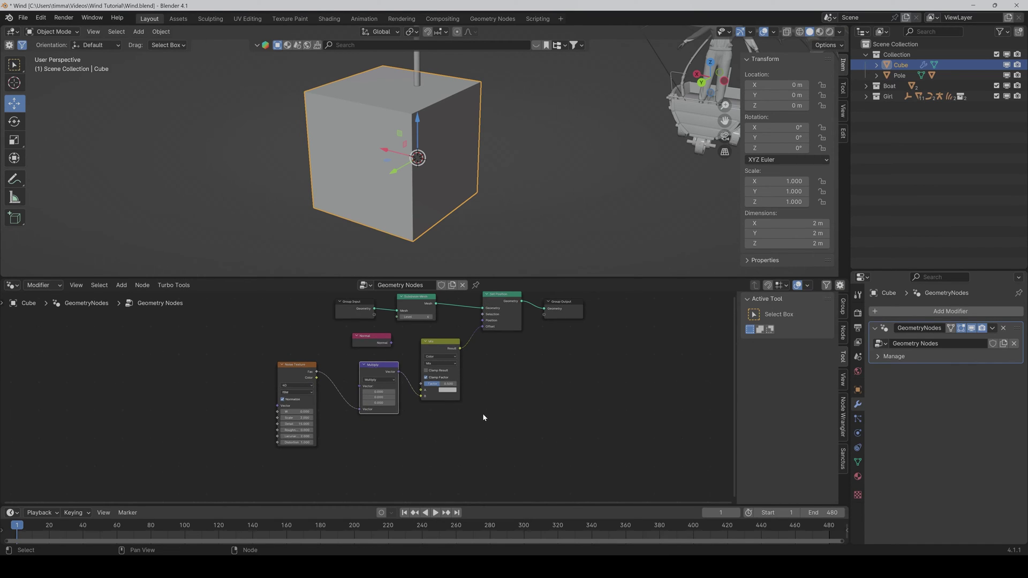
{"action": "scroll", "coordinate": [367, 353], "scroll_direction": "down", "scroll_amount": 1}
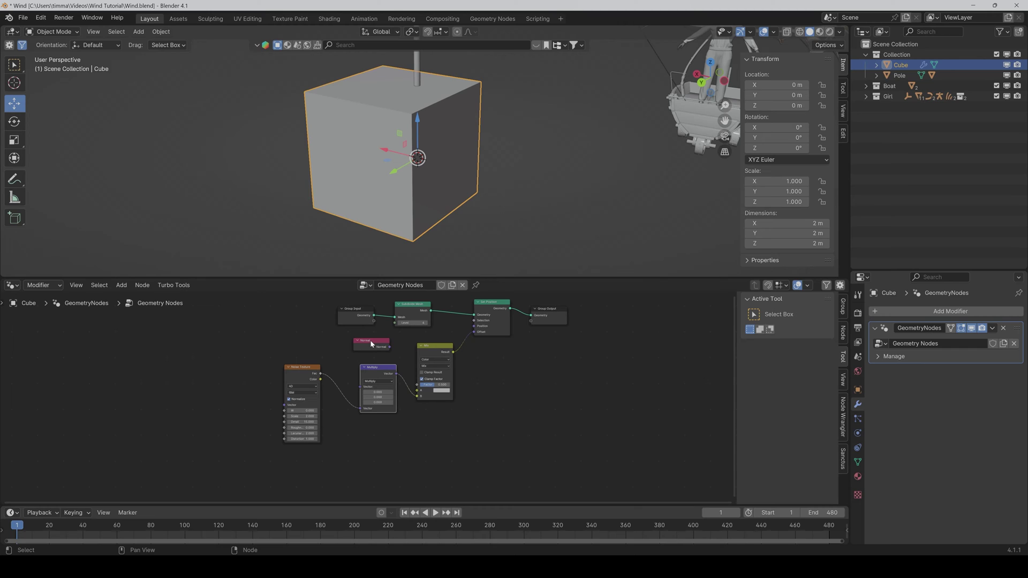
{"action": "mouse_move", "coordinate": [370, 339]}
{"action": "left_mouse_down"}
{"action": "mouse_move", "coordinate": [300, 344]}
{"action": "mouse_move", "coordinate": [360, 388]}
{"action": "left_mouse_up"}
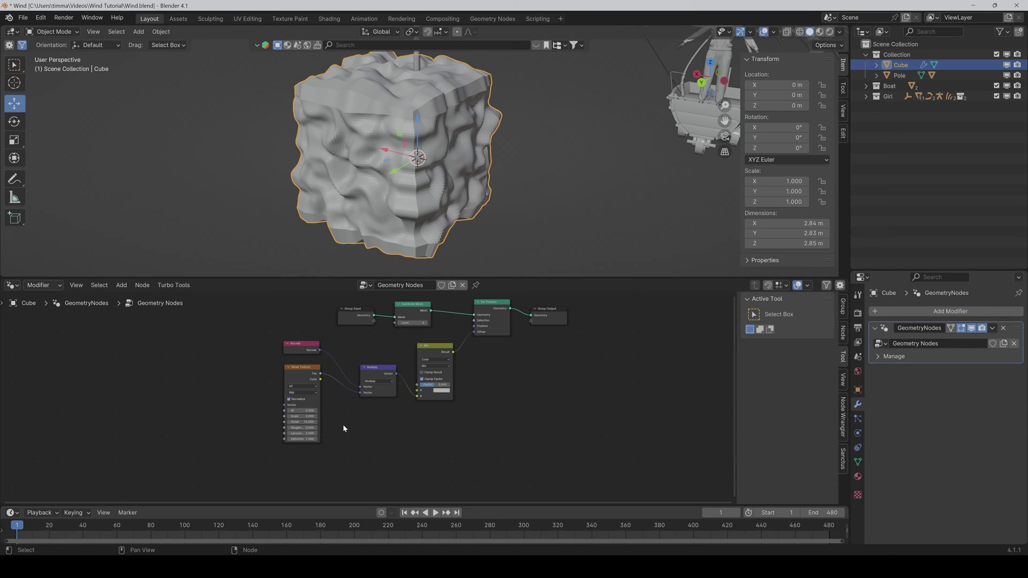
Step: Insert a Math Add node with value 0.1 between the noise and Multiply
{"action": "key", "text": "shift+a"}
{"action": "type", "text": "math"}
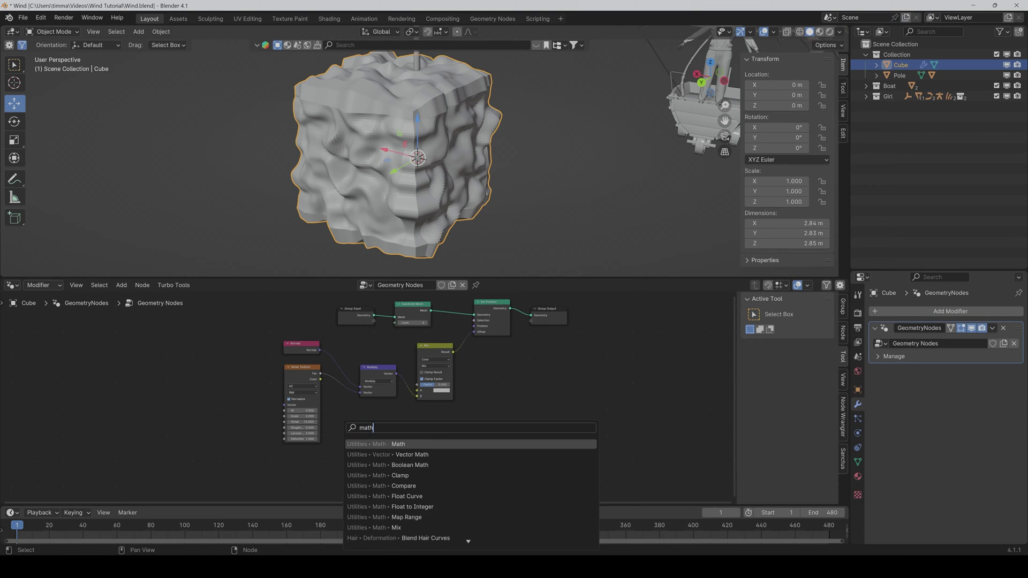
{"action": "key", "text": "Return"}
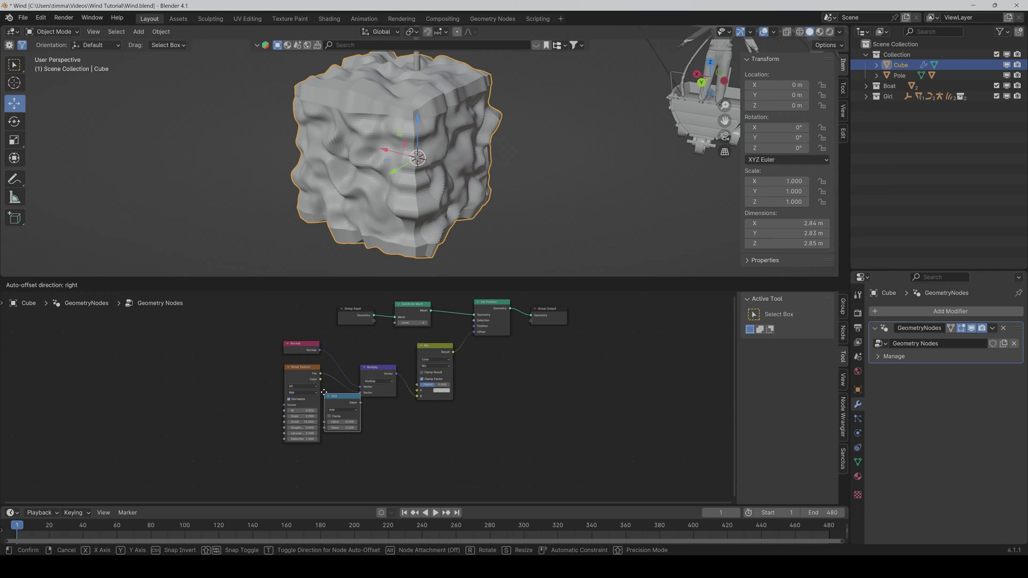
{"action": "left_click", "coordinate": [324, 392]}
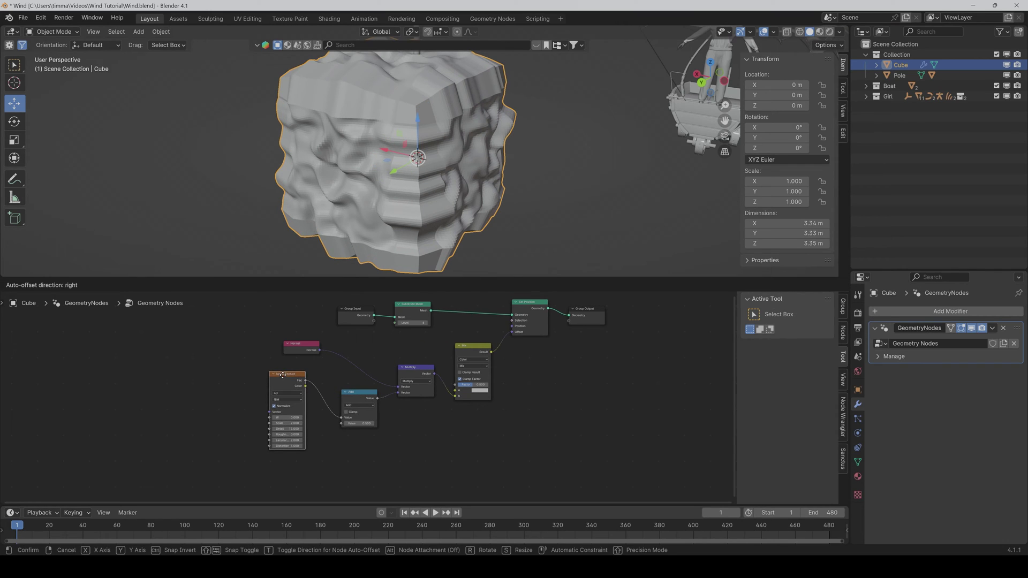
{"action": "scroll", "coordinate": [433, 442], "scroll_direction": "up", "scroll_amount": 1}
{"action": "scroll", "coordinate": [432, 442], "scroll_direction": "up", "scroll_amount": 1}
{"action": "middle_click_drag", "start_coordinate": [432, 444], "coordinate": [349, 441]}
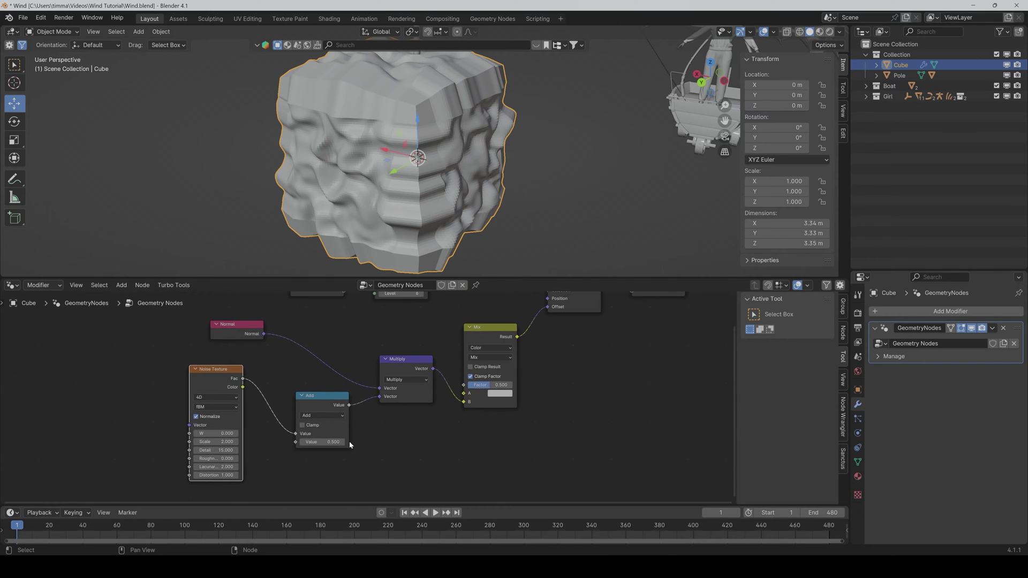
{"action": "left_click_drag", "start_coordinate": [328, 442], "coordinate": [328, 442]}
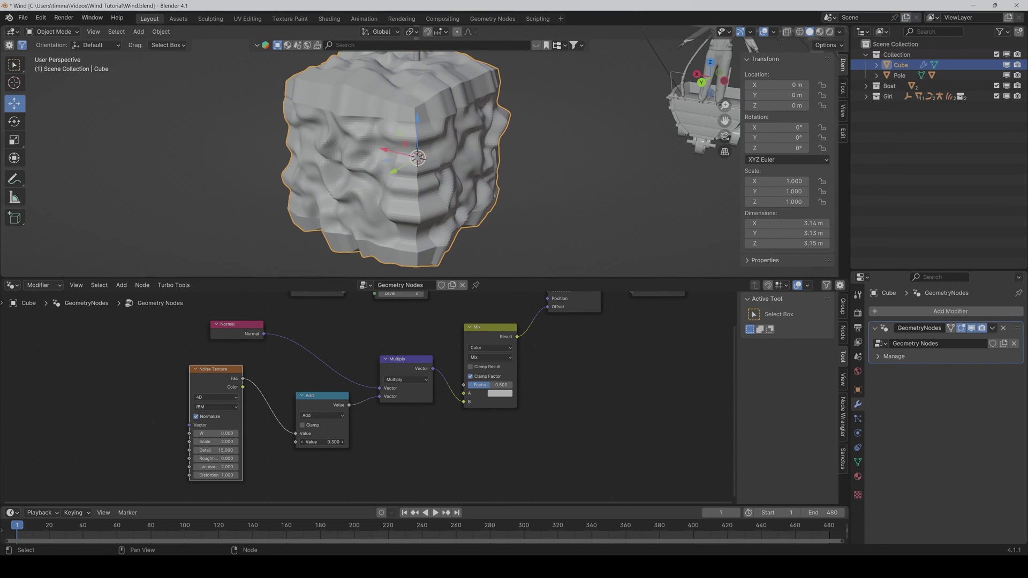
{"action": "left_click_drag", "start_coordinate": [328, 442], "coordinate": [335, 442]}
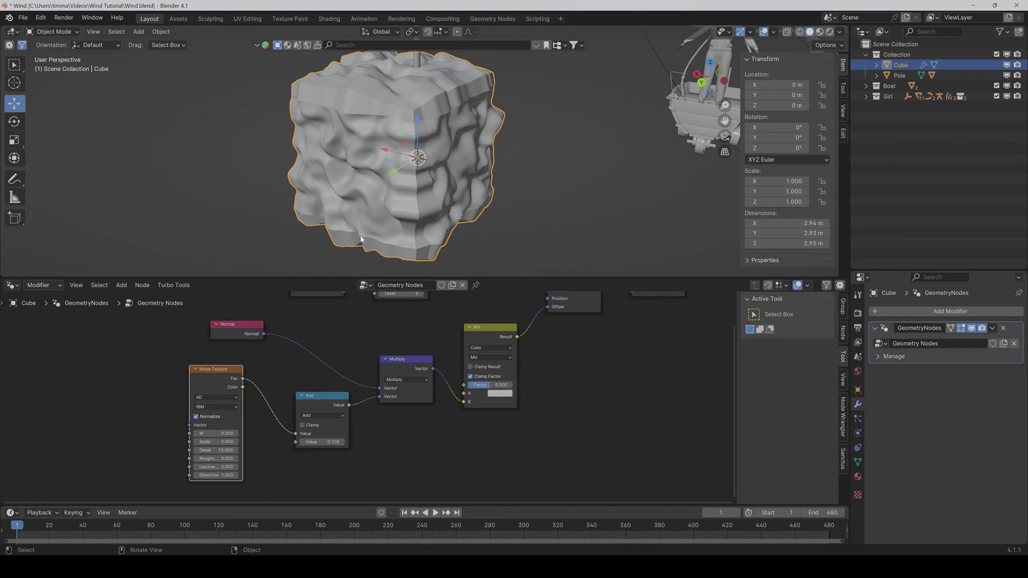
Step: Apply Shade Smooth to the cube
{"action": "right_click", "coordinate": [358, 153]}
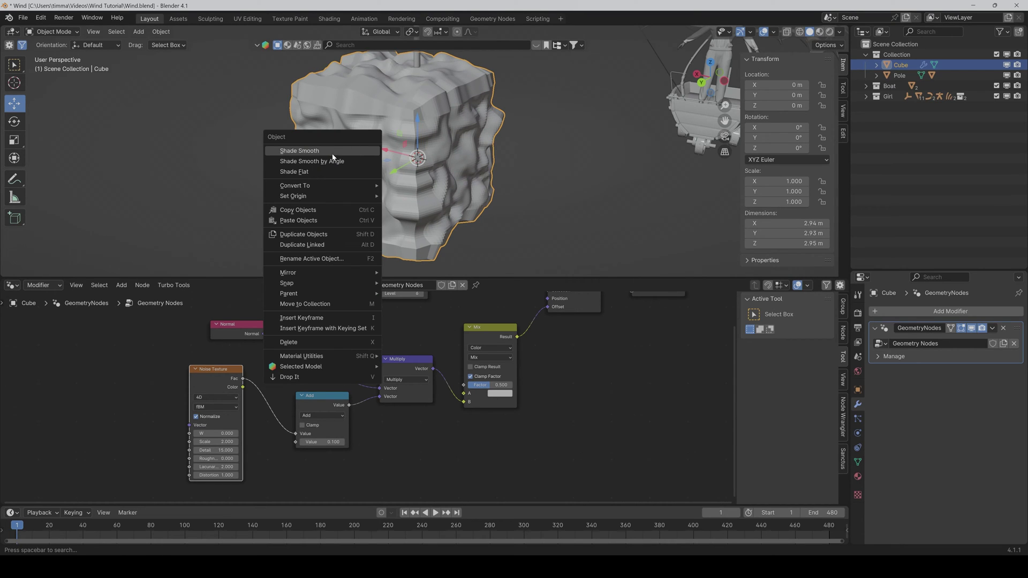
{"action": "left_click", "coordinate": [332, 152]}
{"action": "left_click", "coordinate": [331, 152]}
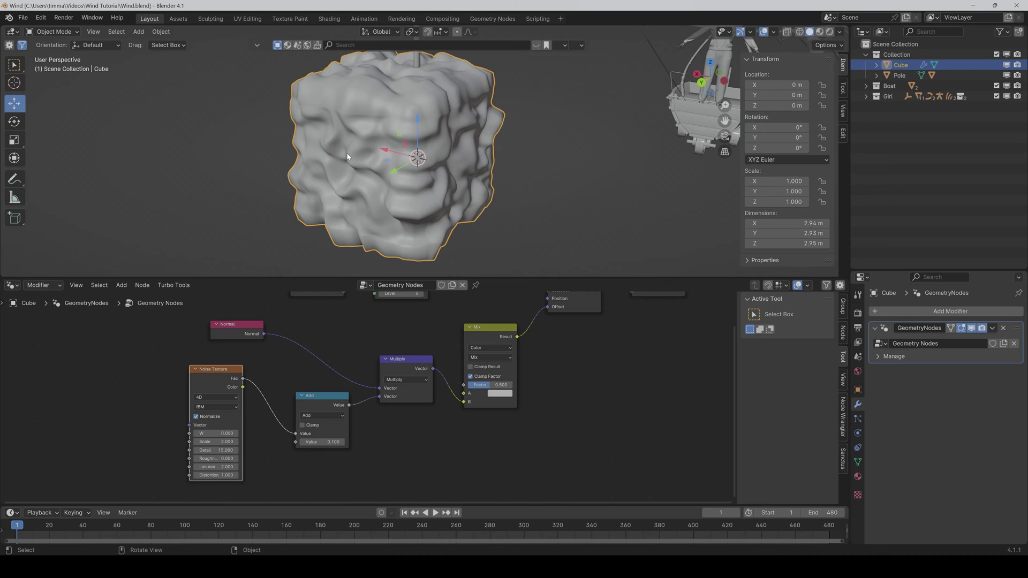
Step: Add a Math node set to Multiply to the right of the Mix node
{"action": "key", "text": "shift+a"}
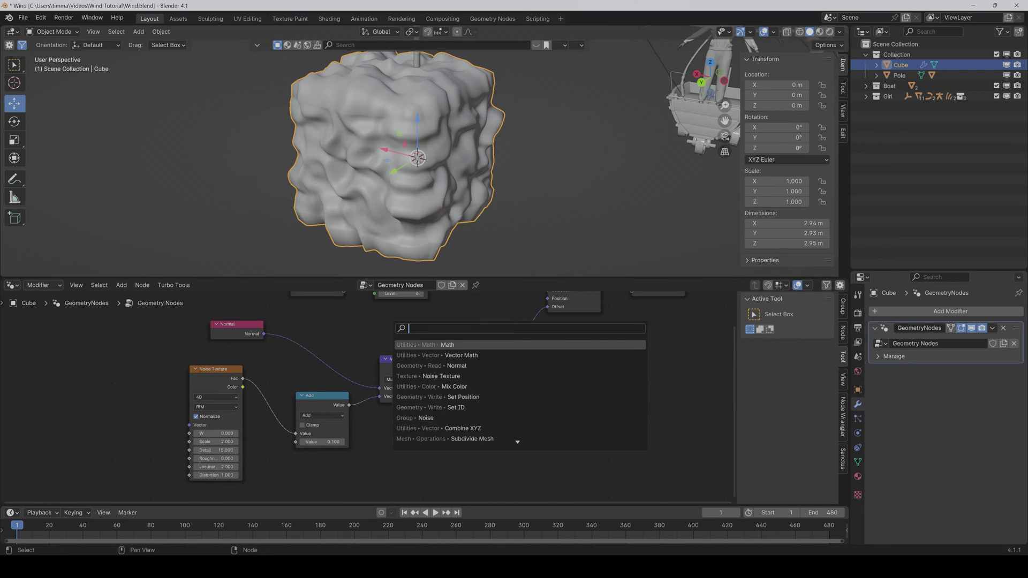
{"action": "type", "text": "math"}
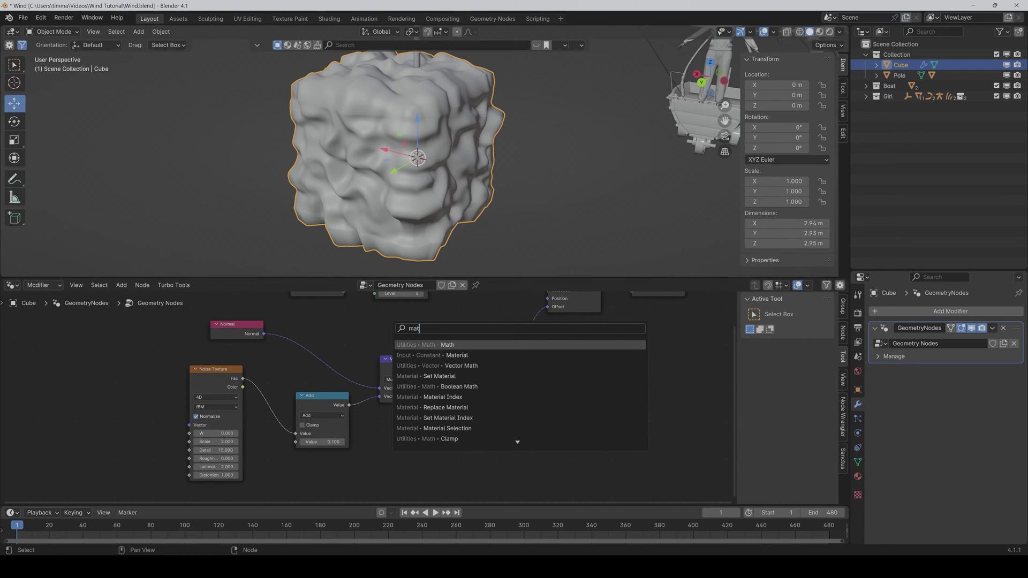
{"action": "key", "text": "Return"}
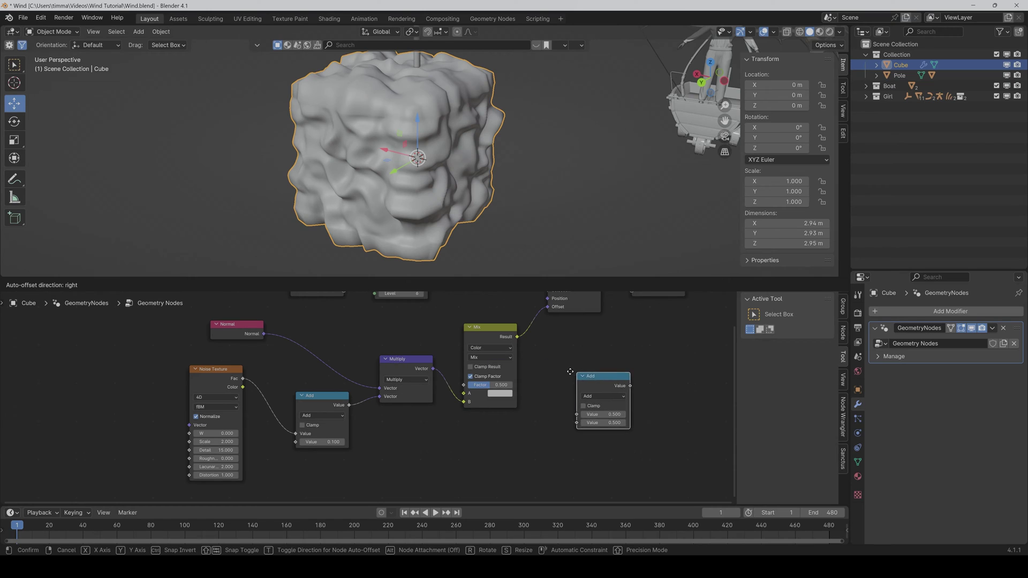
{"action": "left_click", "coordinate": [560, 372]}
{"action": "left_click", "coordinate": [584, 392]}
{"action": "left_click", "coordinate": [580, 428]}
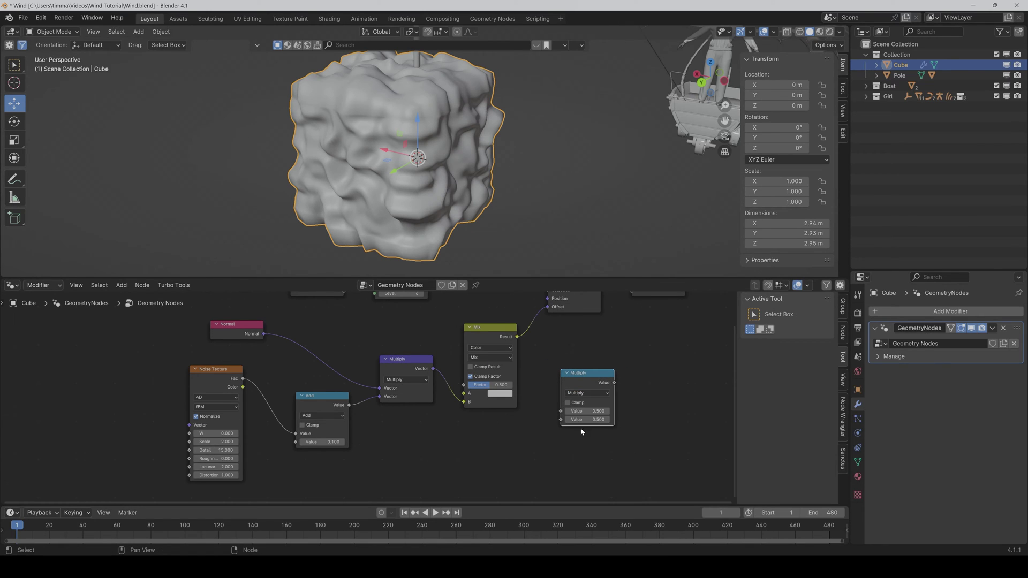
{"action": "scroll", "coordinate": [542, 352], "scroll_direction": "down", "scroll_amount": 1}
{"action": "scroll", "coordinate": [525, 349], "scroll_direction": "down", "scroll_amount": 1}
Step: Link Group Input to the Multiply value and its result to Mix Factor, about 0.6
{"action": "middle_click_drag", "start_coordinate": [525, 348], "coordinate": [500, 409]}
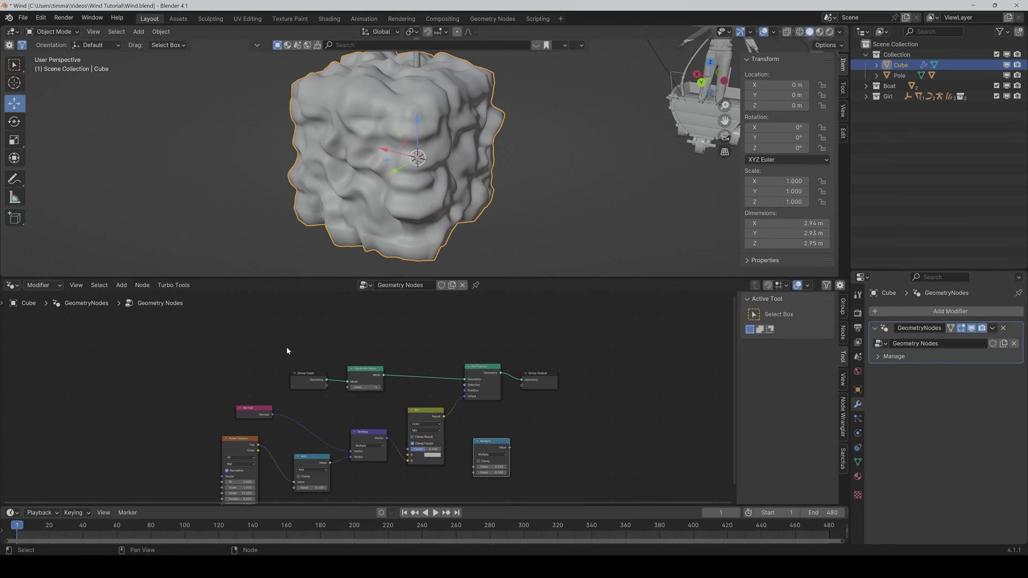
{"action": "mouse_move", "coordinate": [287, 346]}
{"action": "left_mouse_down"}
{"action": "mouse_move", "coordinate": [366, 371]}
{"action": "mouse_move", "coordinate": [325, 345]}
{"action": "left_mouse_up"}
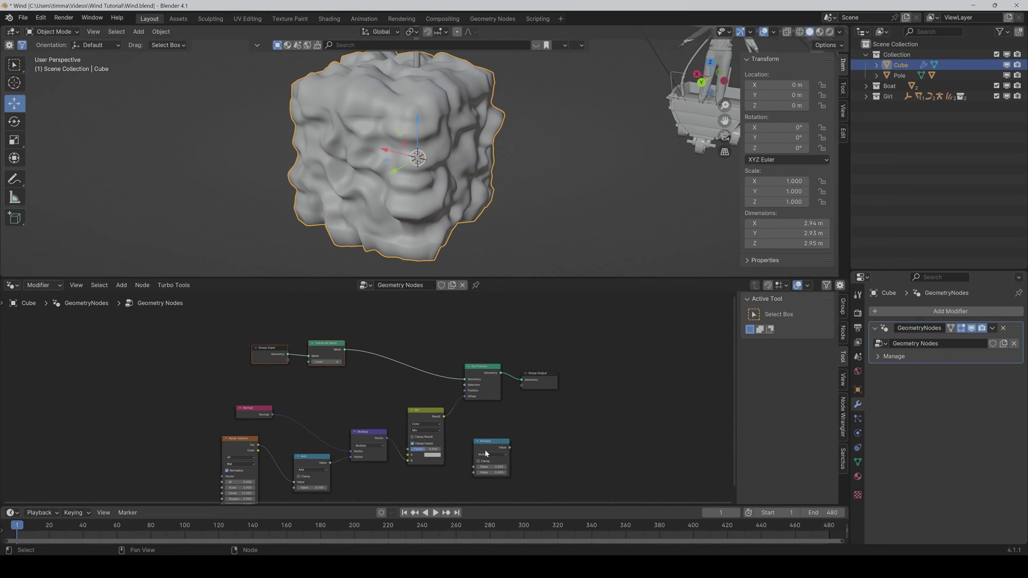
{"action": "left_click_drag", "start_coordinate": [485, 454], "coordinate": [363, 378]}
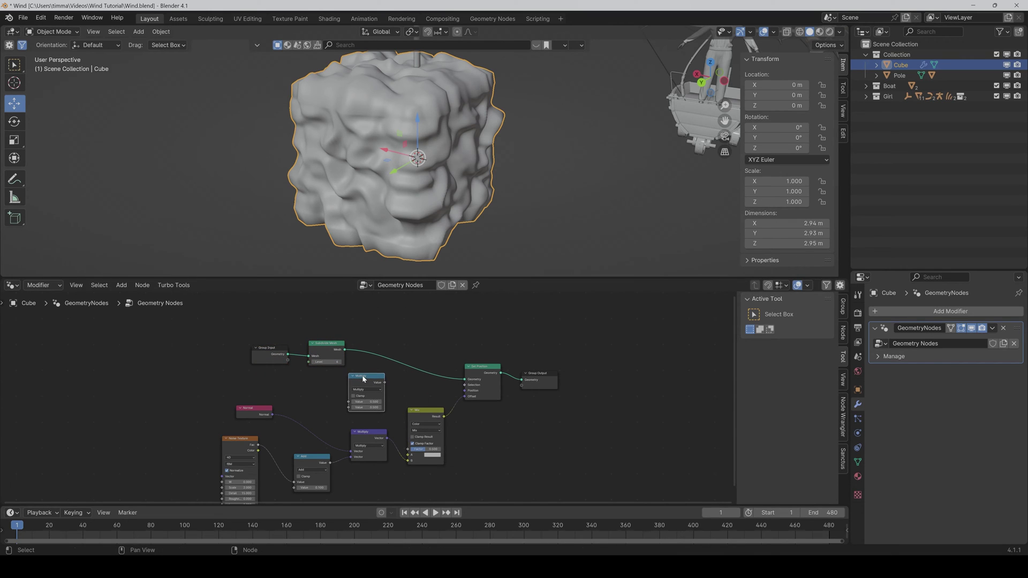
{"action": "left_click_drag", "start_coordinate": [287, 359], "coordinate": [350, 401]}
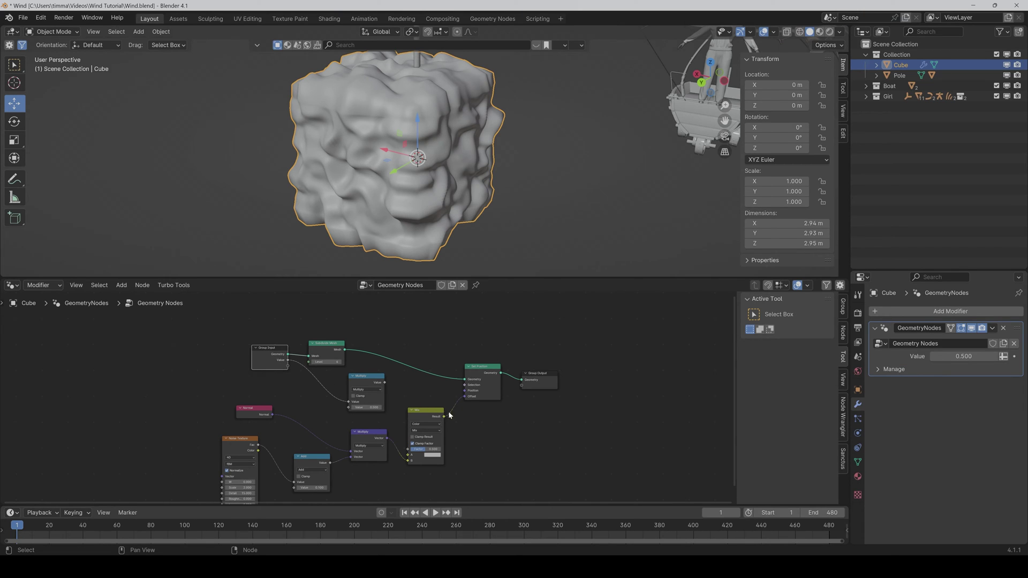
{"action": "scroll", "coordinate": [390, 407], "scroll_direction": "up", "scroll_amount": 2}
{"action": "middle_click_drag", "start_coordinate": [440, 411], "coordinate": [404, 392]}
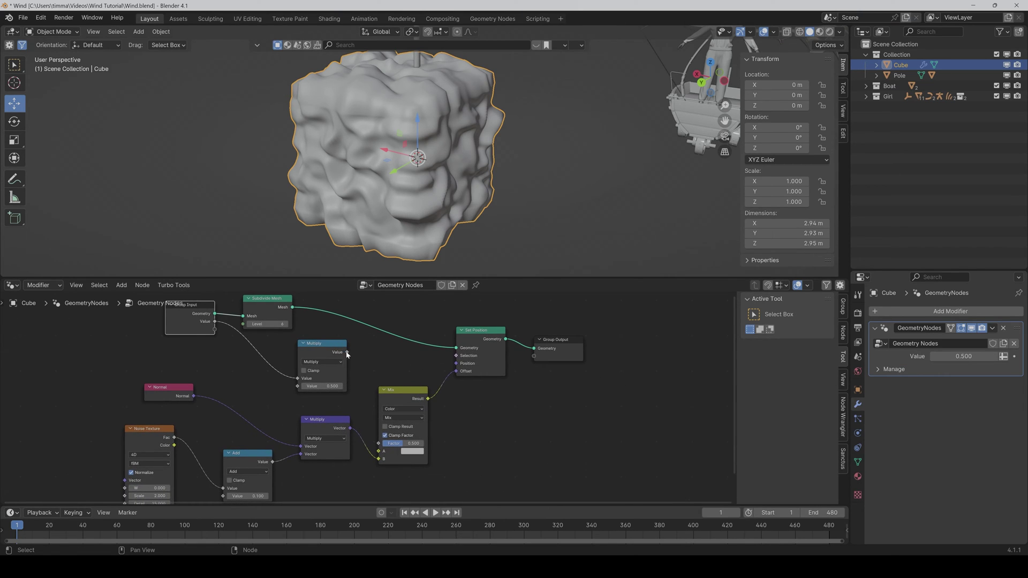
{"action": "left_click_drag", "start_coordinate": [347, 355], "coordinate": [379, 444]}
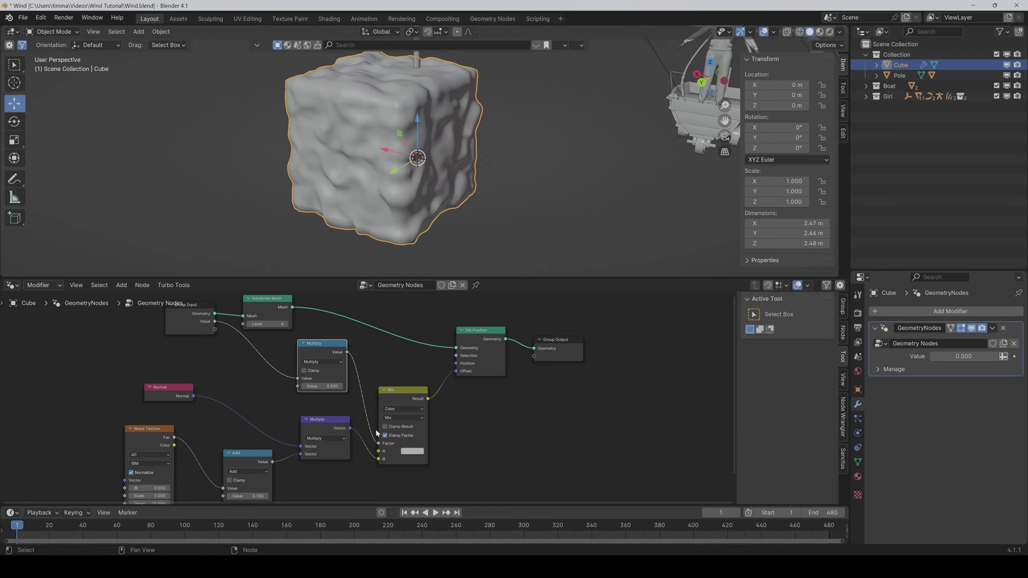
{"action": "middle_click_drag", "start_coordinate": [363, 363], "coordinate": [386, 374]}
{"action": "mouse_move", "coordinate": [345, 399]}
{"action": "left_mouse_down"}
{"action": "mouse_move", "coordinate": [378, 399]}
{"action": "mouse_move", "coordinate": [346, 405]}
{"action": "left_mouse_up"}
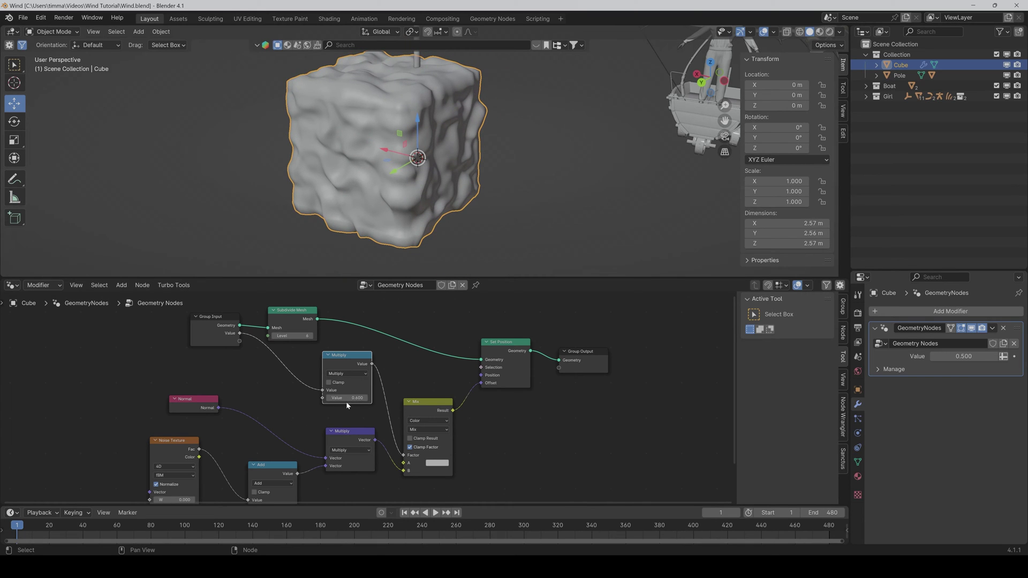
Step: Move the lower nodes down and link a new Combine XYZ to the Mix A input
{"action": "left_click_drag", "start_coordinate": [121, 415], "coordinate": [359, 506]}
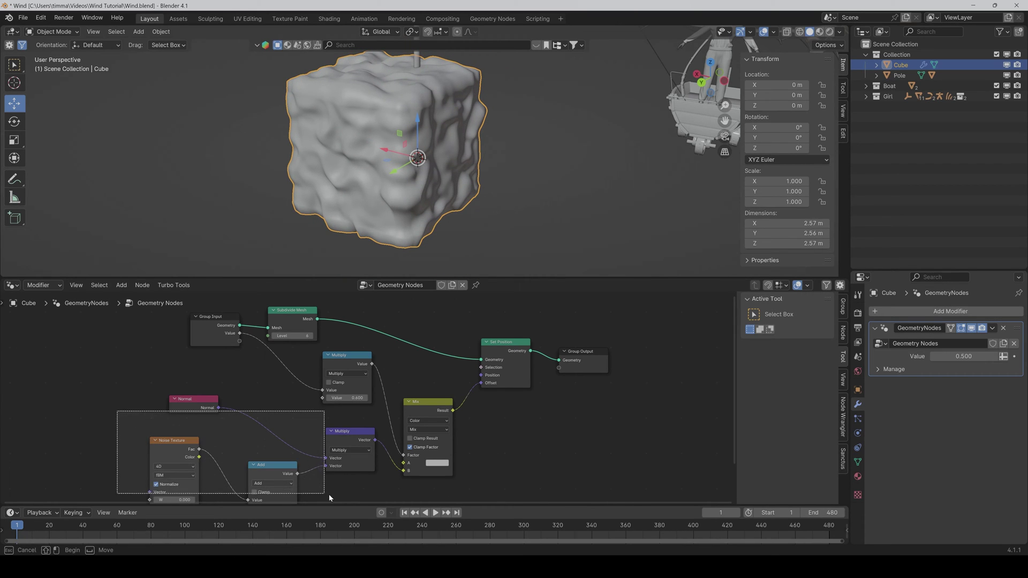
{"action": "left_click_drag", "start_coordinate": [347, 439], "coordinate": [344, 476]}
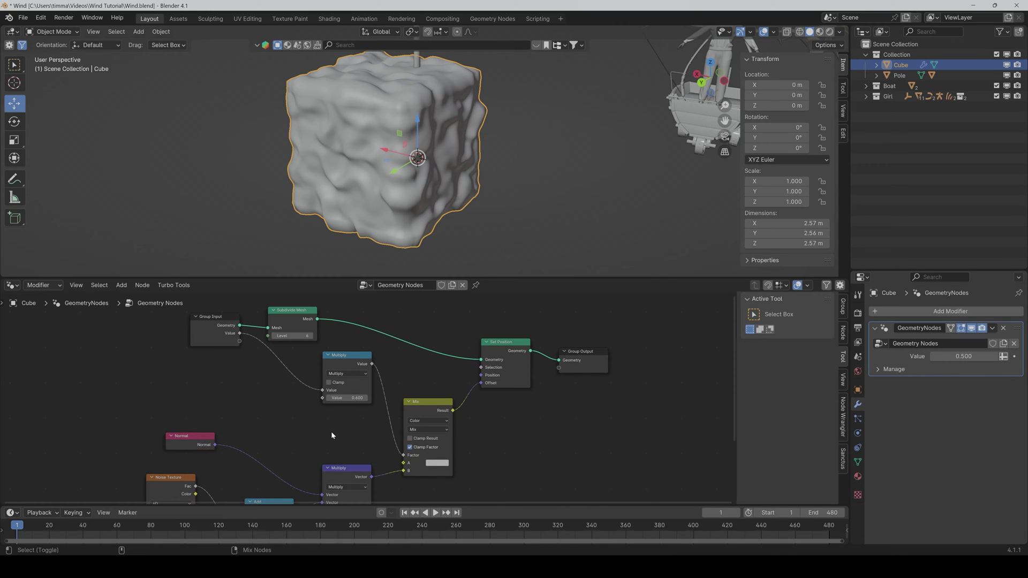
{"action": "key", "text": "shift+a"}
{"action": "type", "text": "combine"}
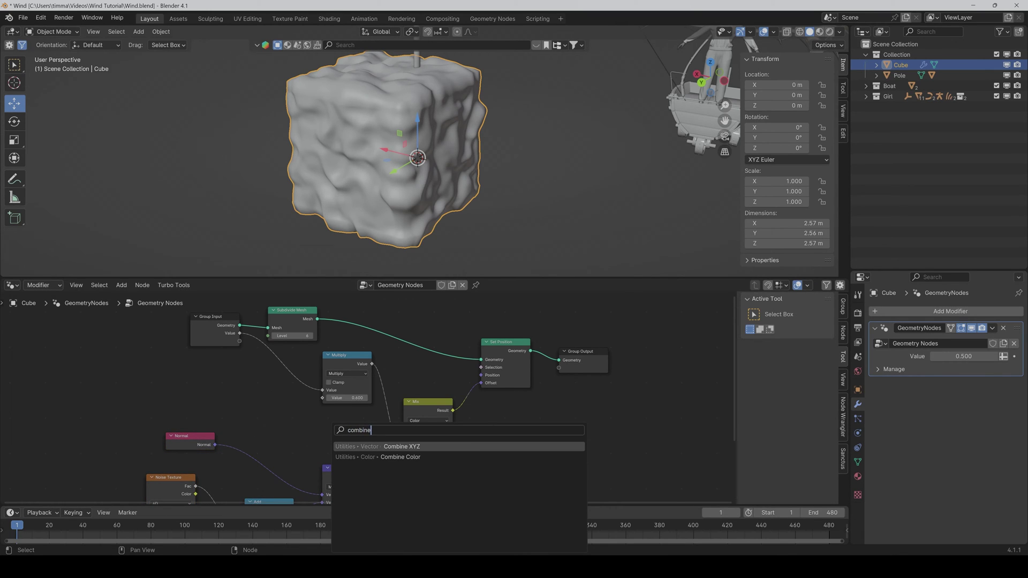
{"action": "key", "text": "Return"}
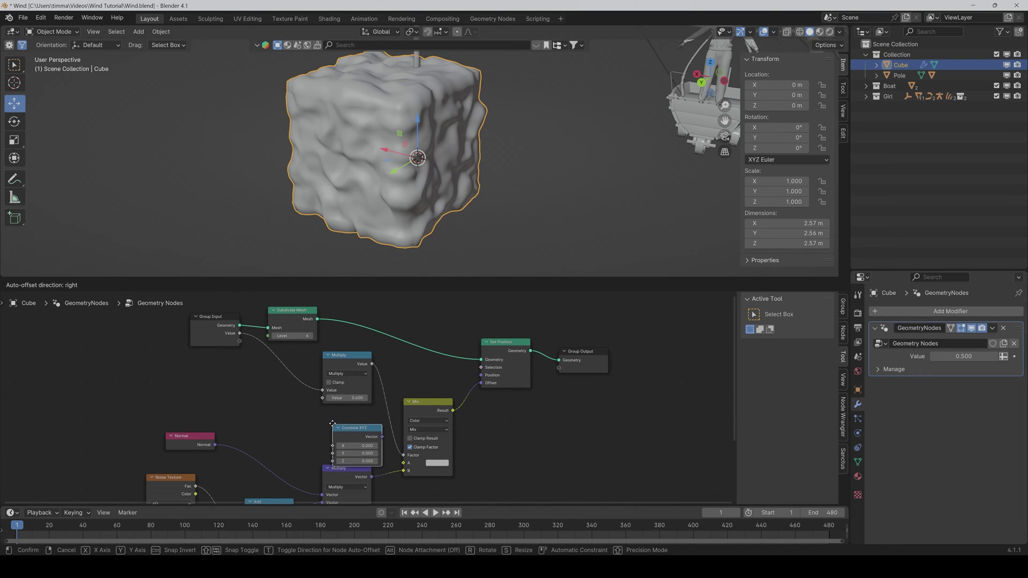
{"action": "left_click", "coordinate": [322, 416]}
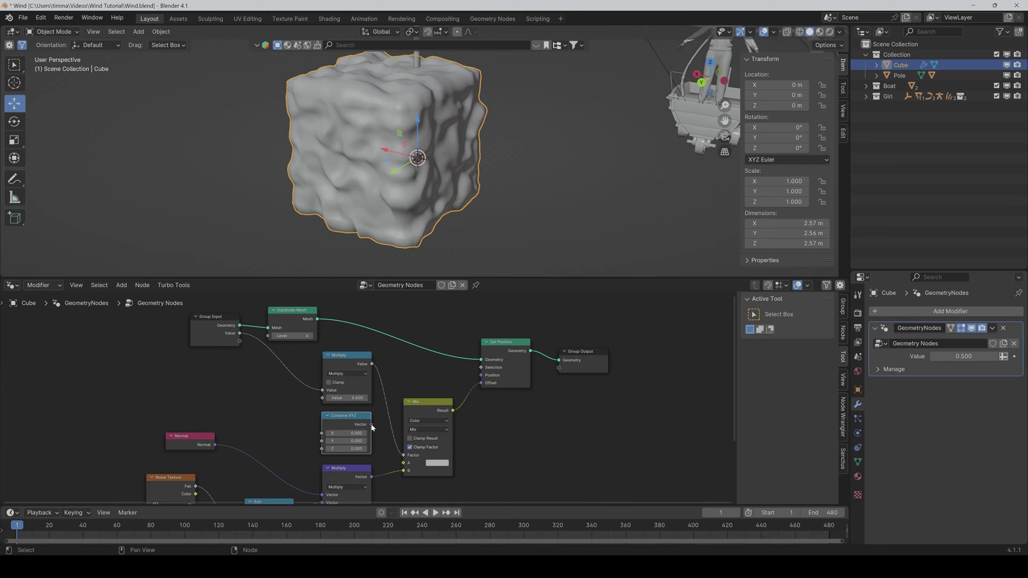
{"action": "mouse_move", "coordinate": [370, 425]}
{"action": "left_mouse_down"}
{"action": "mouse_move", "coordinate": [403, 466]}
{"action": "mouse_move", "coordinate": [403, 457]}
{"action": "left_mouse_up"}
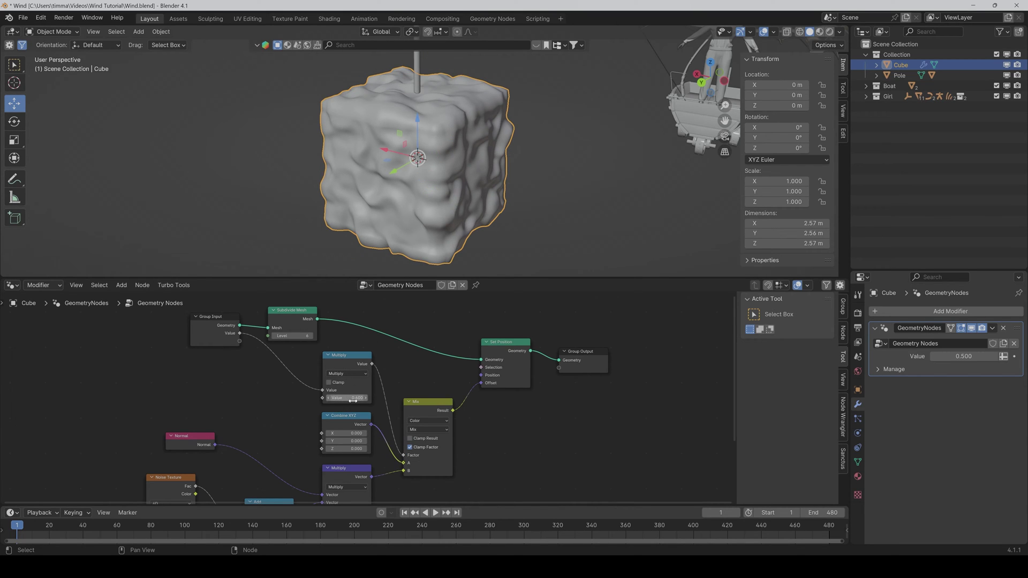
Step: Enter a lower Multiply value and save the file
{"action": "left_click_drag", "start_coordinate": [352, 399], "coordinate": [345, 398]}
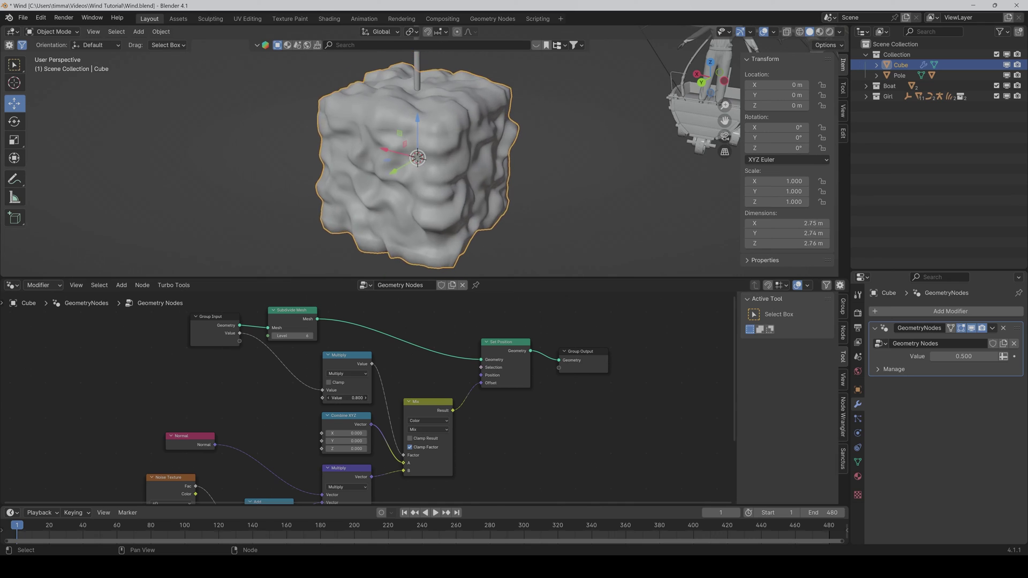
{"action": "left_click", "coordinate": [346, 398]}
{"action": "type", "text": "1"}
{"action": "key", "text": "Return"}
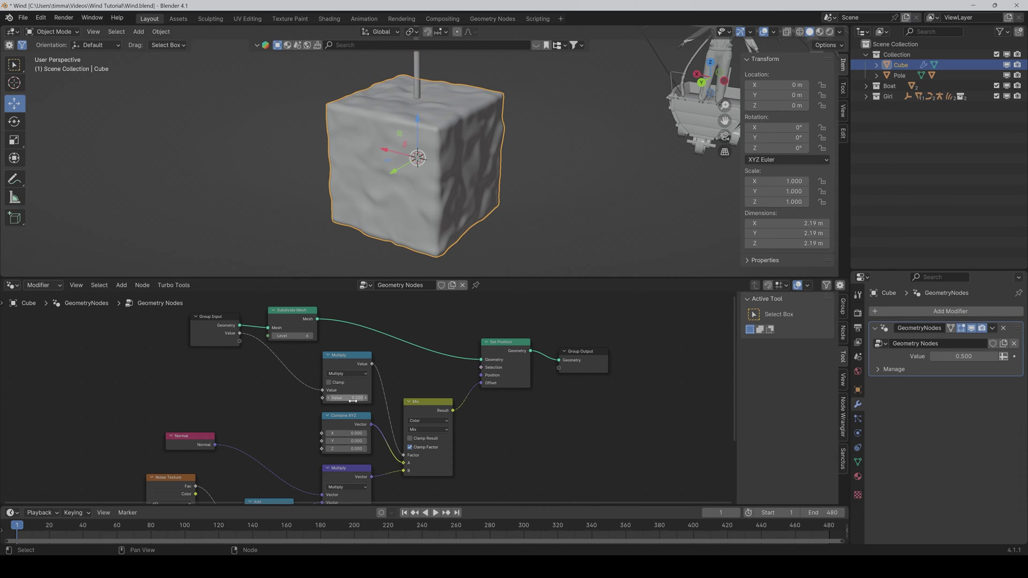
{"action": "key", "text": "ctrl+s"}
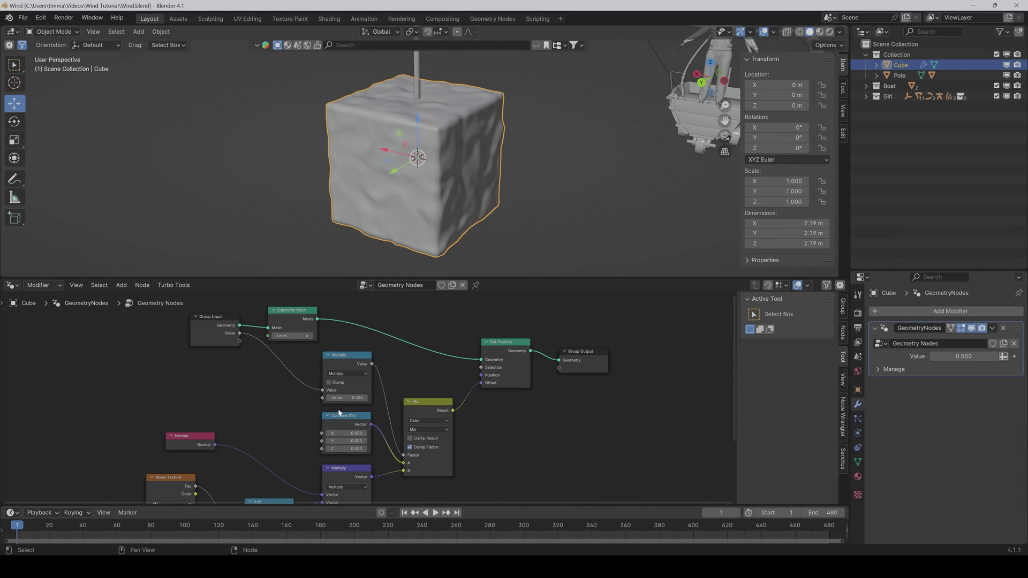
Step: Move the Normal node beside the Add node and nudge Group Input and Subdivide Mesh left
{"action": "middle_click_drag", "start_coordinate": [198, 435], "coordinate": [263, 349]}
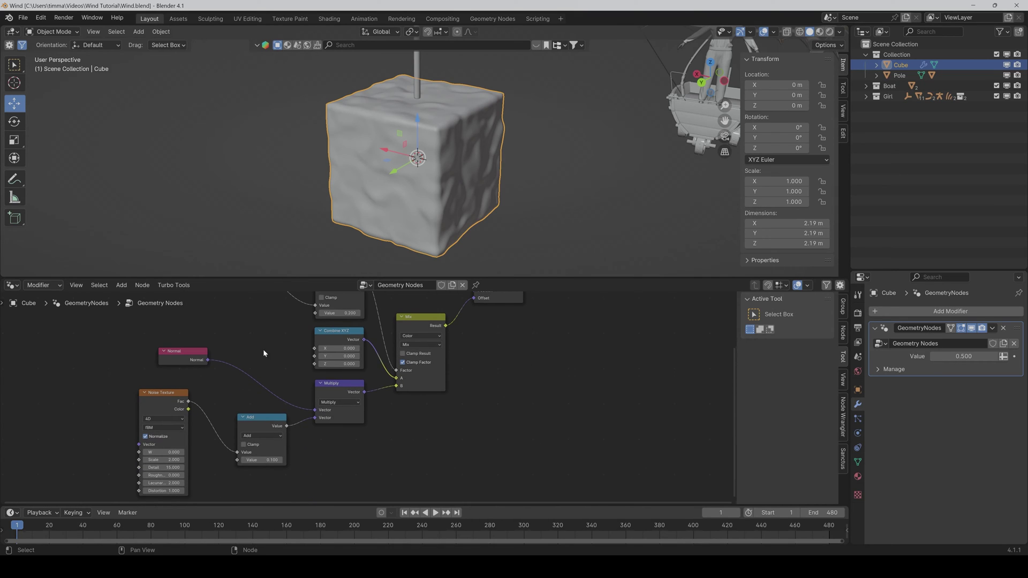
{"action": "left_click_drag", "start_coordinate": [190, 352], "coordinate": [267, 388]}
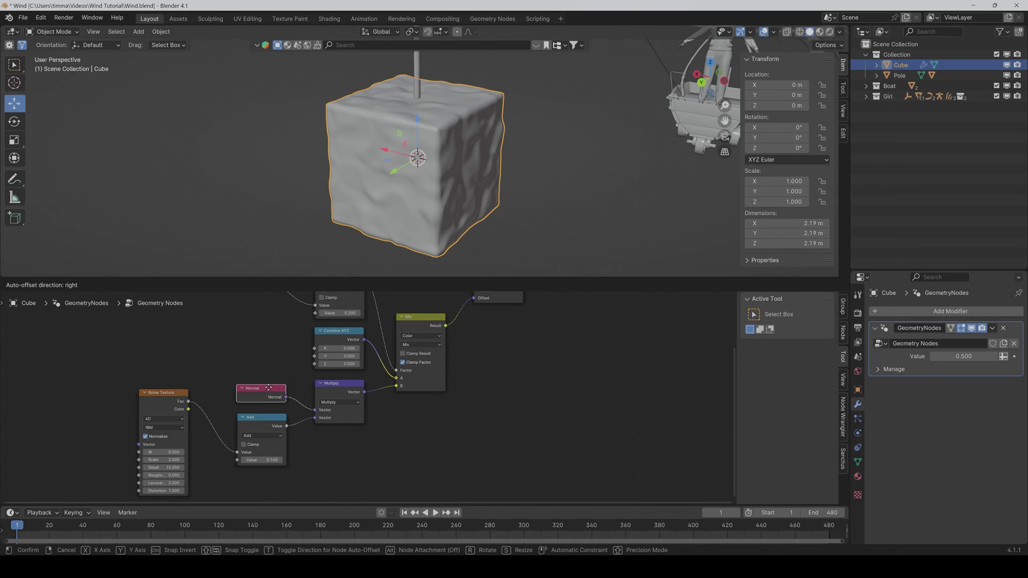
{"action": "middle_click_drag", "start_coordinate": [280, 323], "coordinate": [294, 421]}
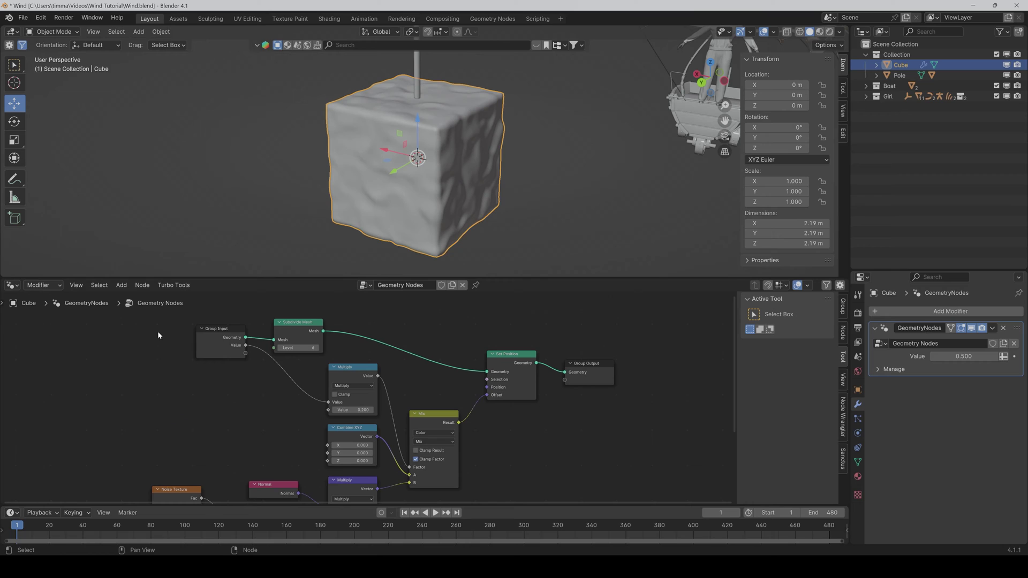
{"action": "left_click_drag", "start_coordinate": [157, 332], "coordinate": [289, 367]}
{"action": "key", "text": "g"}
{"action": "left_click", "coordinate": [271, 371]}
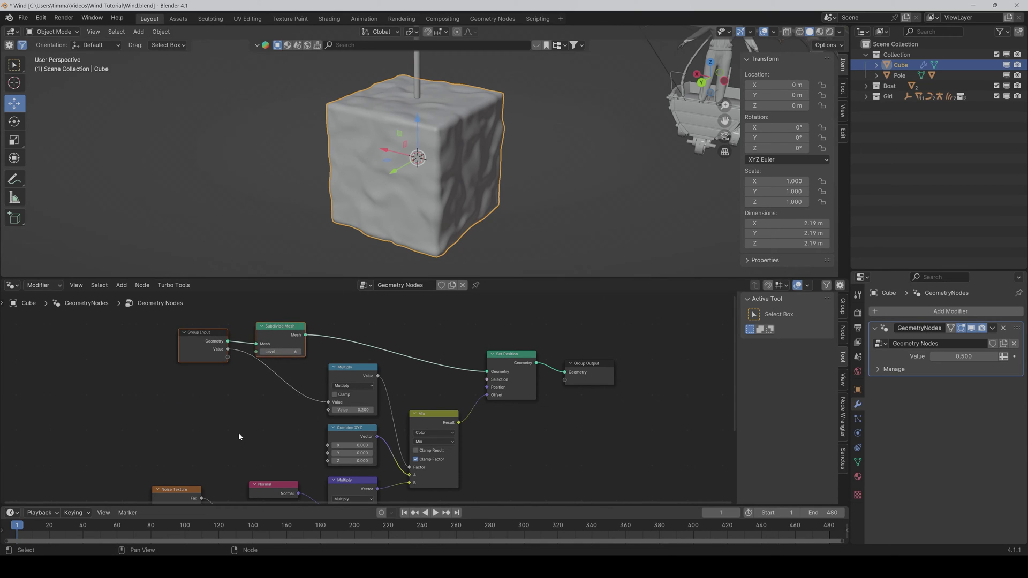
{"action": "middle_click_drag", "start_coordinate": [210, 469], "coordinate": [339, 343]}
{"action": "scroll", "coordinate": [348, 452], "scroll_direction": "up", "scroll_amount": 2}
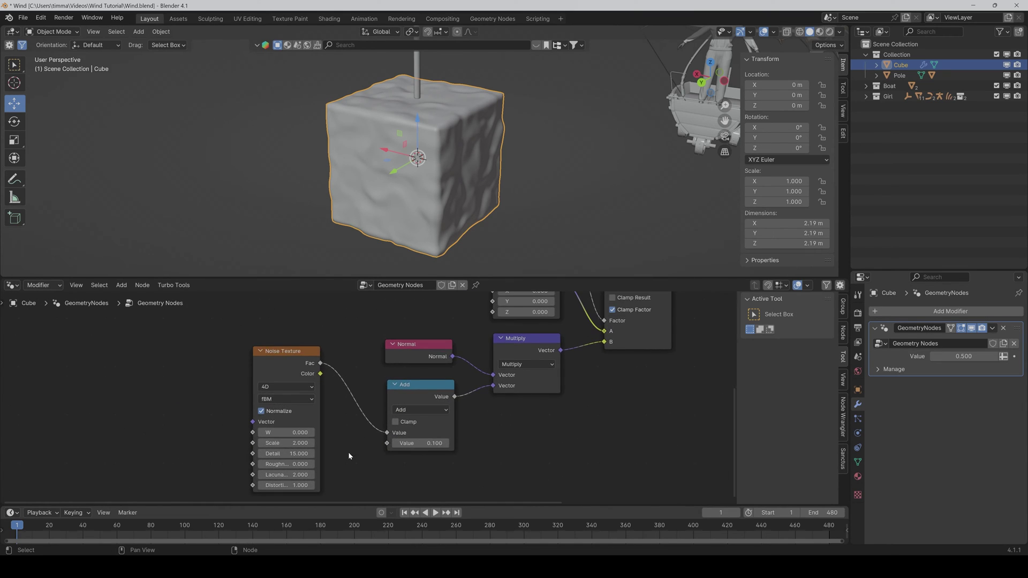
Step: Drive the Noise Texture W value with the frame number
{"action": "left_click_drag", "start_coordinate": [268, 415], "coordinate": [217, 415]}
{"action": "left_click", "coordinate": [265, 414]}
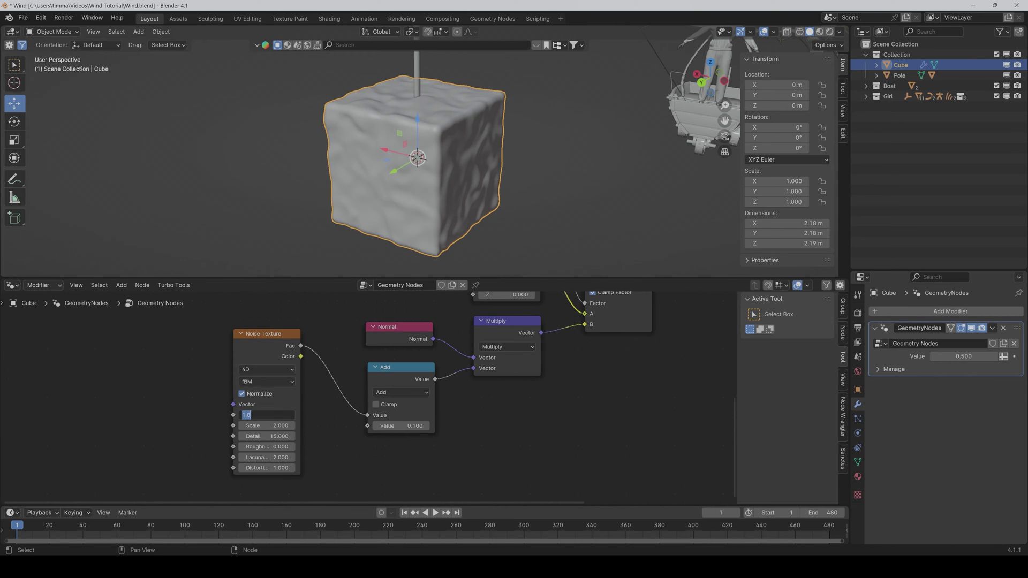
{"action": "type", "text": "0"}
{"action": "key", "text": "Return"}
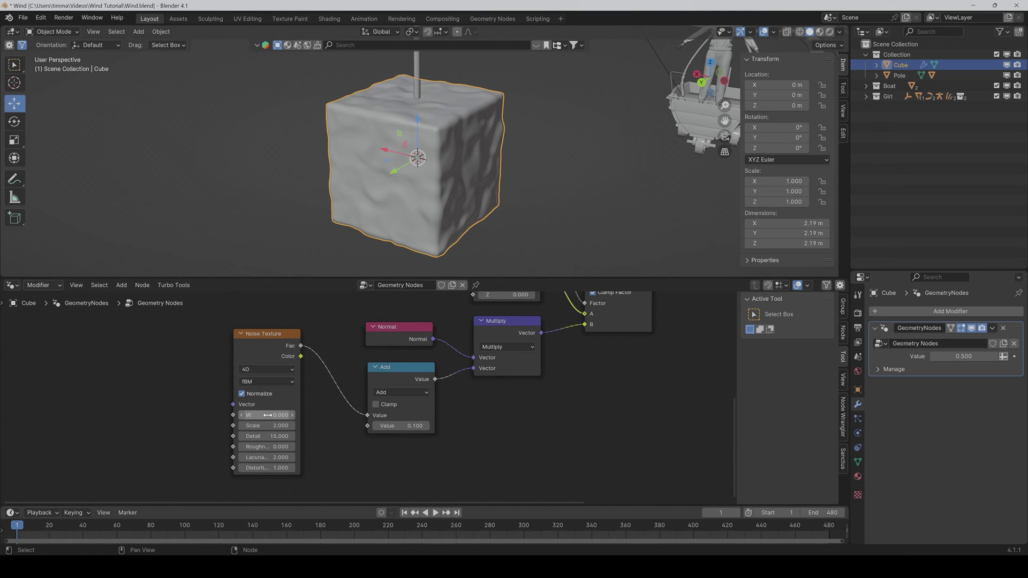
{"action": "left_click", "coordinate": [267, 414]}
{"action": "type", "text": "#frame"}
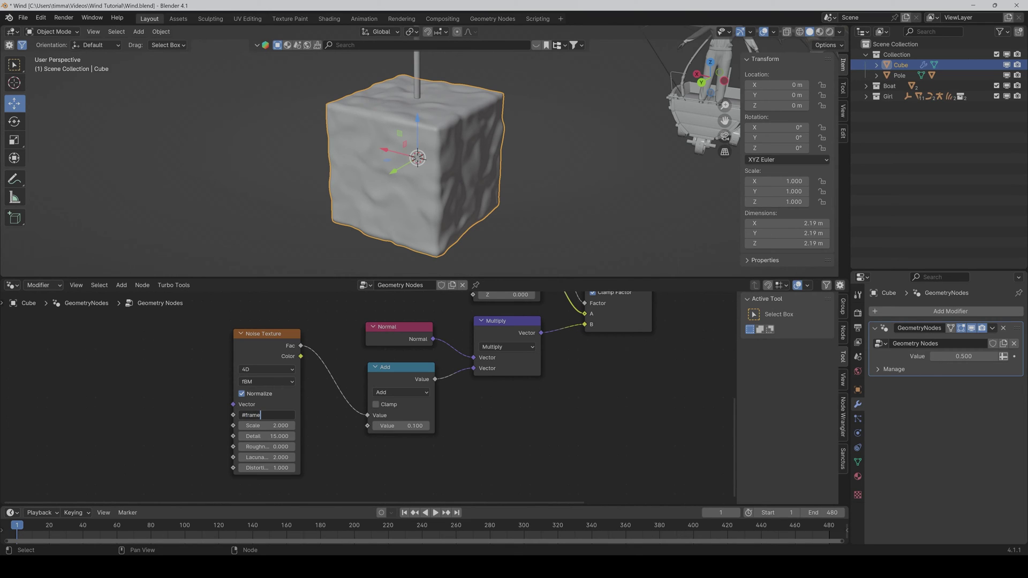
{"action": "type", "text": "/15"}
{"action": "key", "text": "Return"}
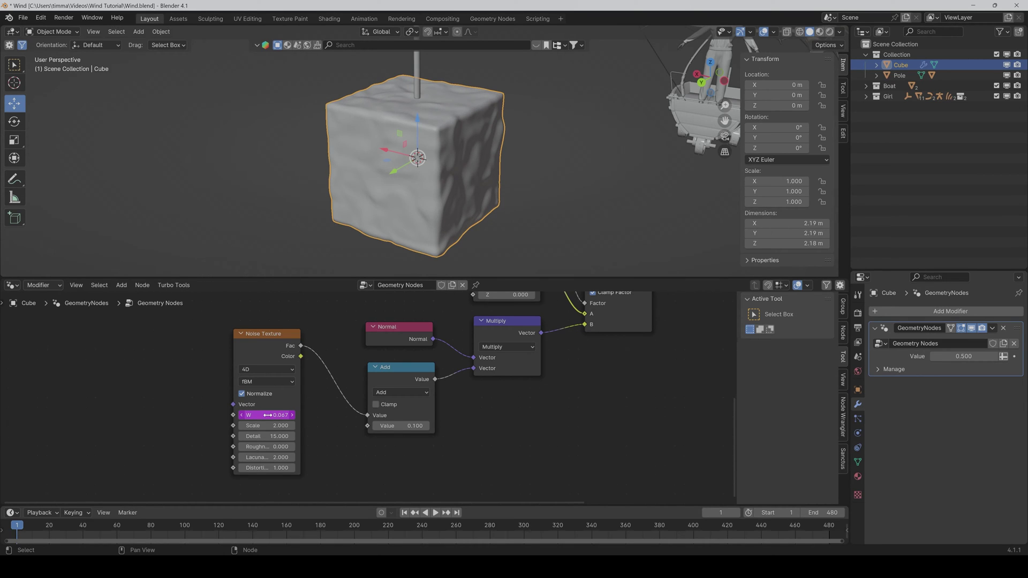
Step: Preview the animated noise in playback and begin renaming the node group
{"action": "key", "text": "space"}
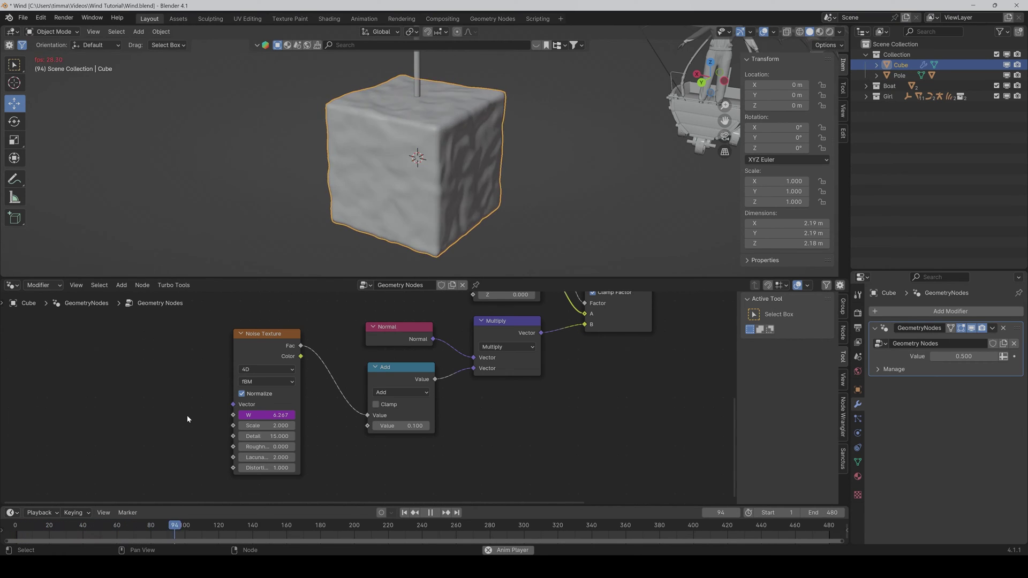
{"action": "key", "text": "space"}
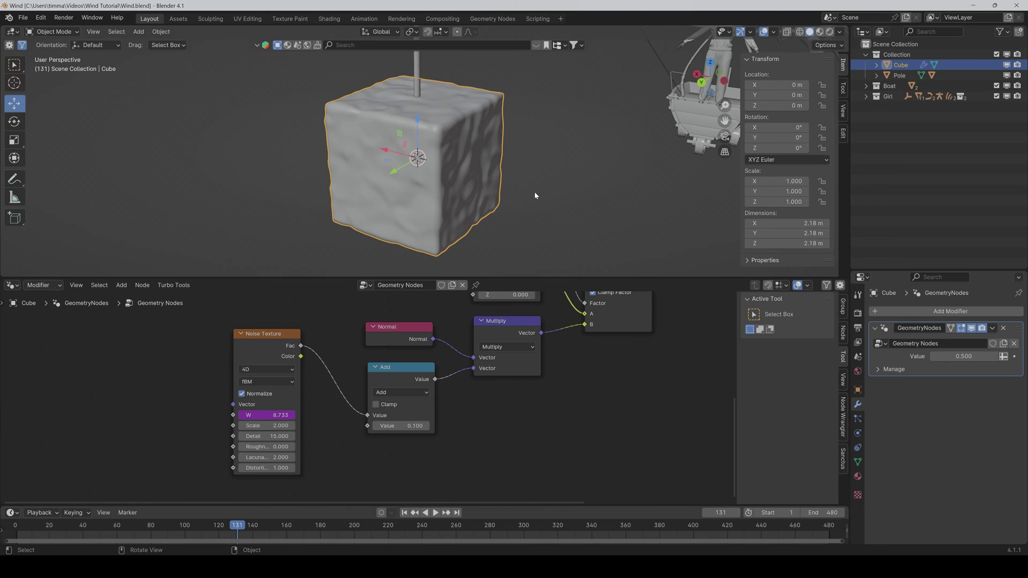
{"action": "double_click", "coordinate": [400, 284]}
{"action": "type", "text": "Wind Base"}
Step: Confirm the name Wind Base, delete Subdivide Mesh, and link Group Input geometry to Set Position
{"action": "key", "text": "Return"}
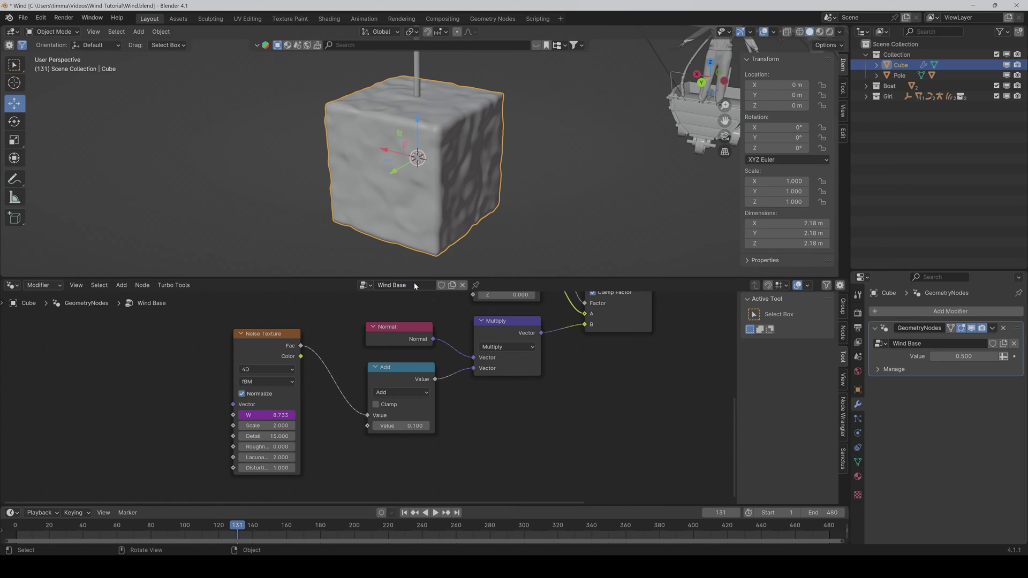
{"action": "middle_click_drag", "start_coordinate": [418, 321], "coordinate": [390, 383]}
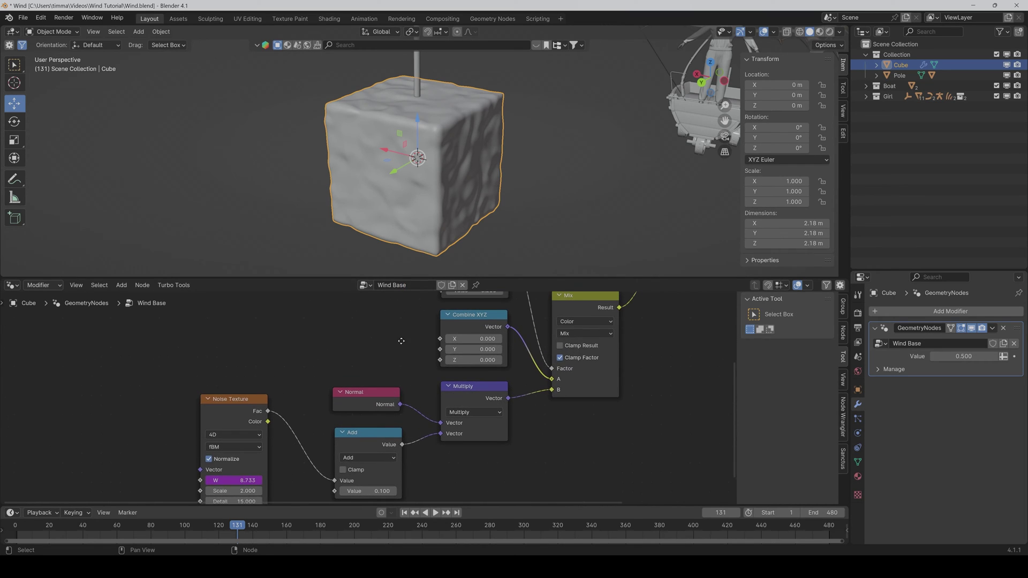
{"action": "mouse_move", "coordinate": [399, 305]}
{"action": "middle_mouse_down"}
{"action": "mouse_move", "coordinate": [385, 338]}
{"action": "mouse_move", "coordinate": [385, 391]}
{"action": "middle_mouse_up"}
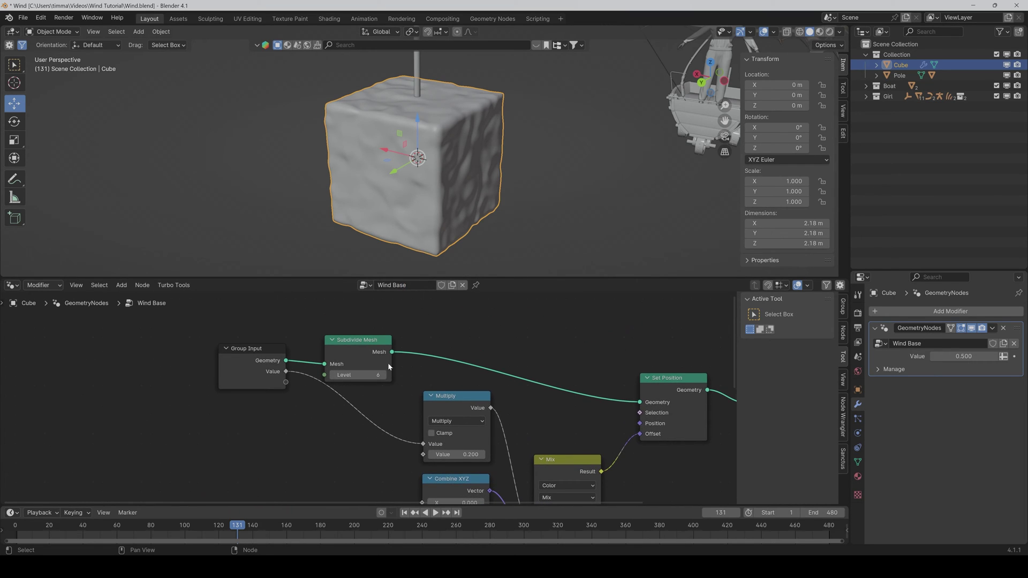
{"action": "left_click", "coordinate": [361, 342]}
{"action": "key", "text": "Delete"}
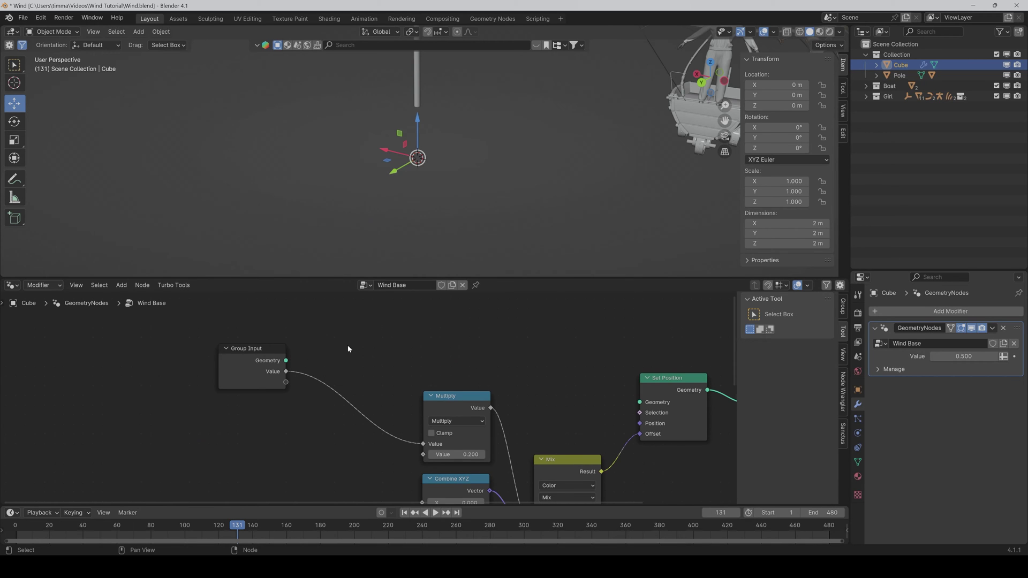
{"action": "left_click_drag", "start_coordinate": [286, 361], "coordinate": [641, 402]}
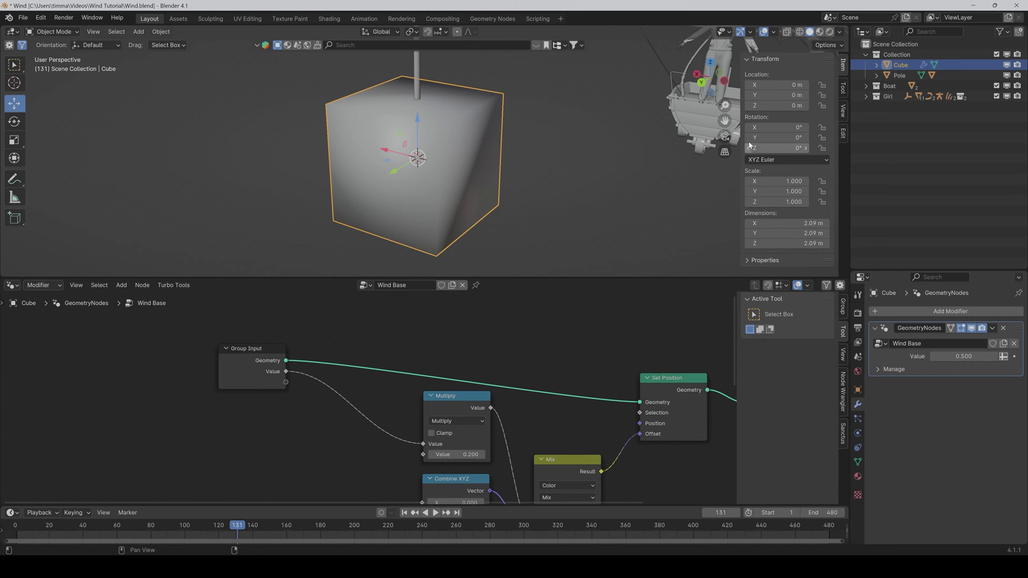
{"action": "mouse_move", "coordinate": [482, 161]}
{"action": "middle_mouse_down"}
{"action": "mouse_move", "coordinate": [408, 134]}
{"action": "mouse_move", "coordinate": [487, 179]}
{"action": "middle_mouse_up"}
{"action": "scroll", "coordinate": [407, 134], "scroll_direction": "up", "scroll_amount": 5}
Step: Select the sweater and give it a Geometry Nodes modifier using the Wind Base group
{"action": "left_click", "coordinate": [487, 180]}
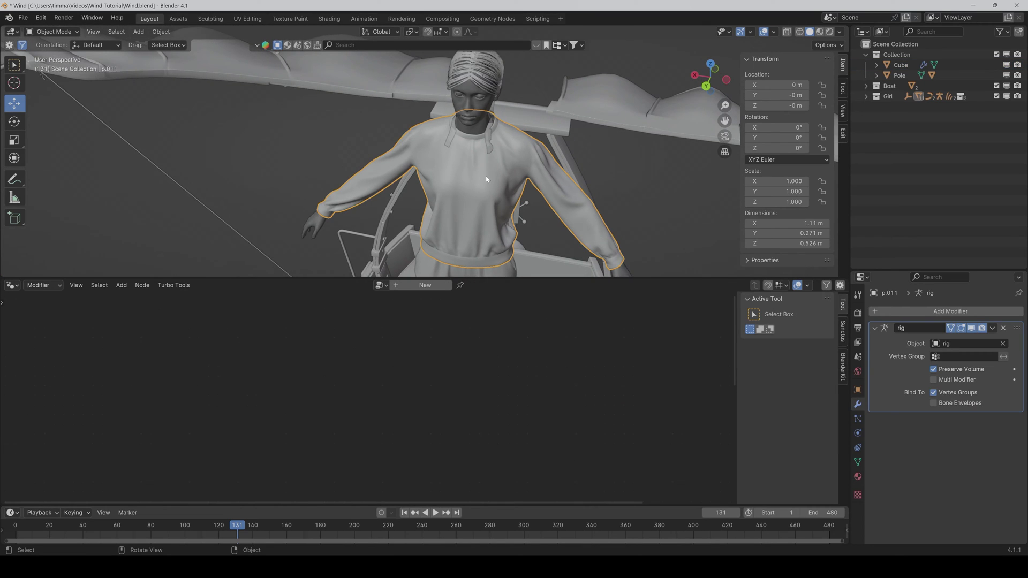
{"action": "key", "text": "Tab"}
{"action": "scroll", "coordinate": [486, 175], "scroll_direction": "up", "scroll_amount": 2}
{"action": "scroll", "coordinate": [498, 179], "scroll_direction": "up", "scroll_amount": 3}
{"action": "scroll", "coordinate": [518, 186], "scroll_direction": "up", "scroll_amount": 2}
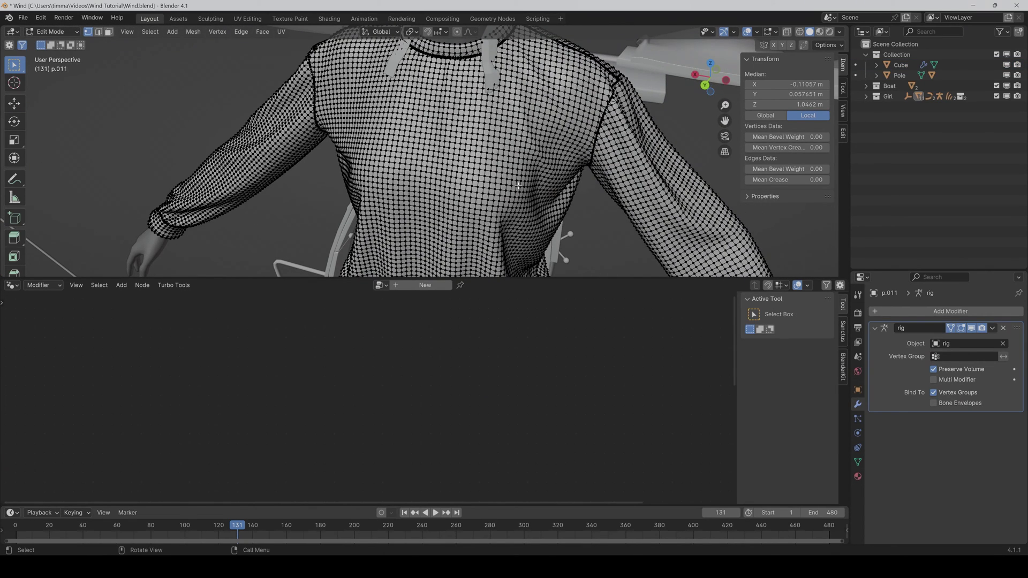
{"action": "key", "text": "Tab"}
{"action": "scroll", "coordinate": [518, 186], "scroll_direction": "down", "scroll_amount": 3}
{"action": "scroll", "coordinate": [516, 186], "scroll_direction": "down", "scroll_amount": 4}
{"action": "scroll", "coordinate": [514, 188], "scroll_direction": "up", "scroll_amount": 2}
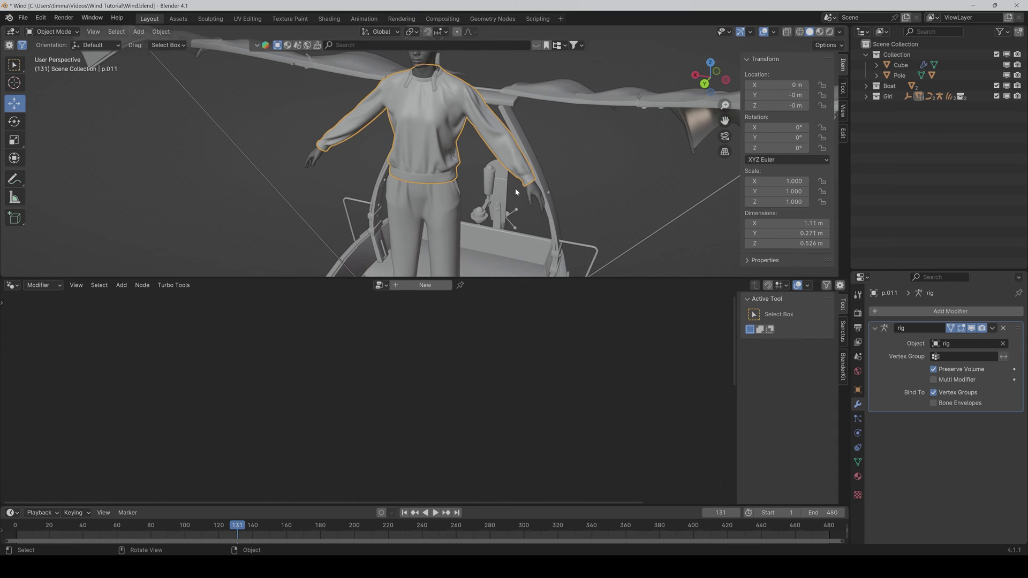
{"action": "left_click", "coordinate": [926, 315]}
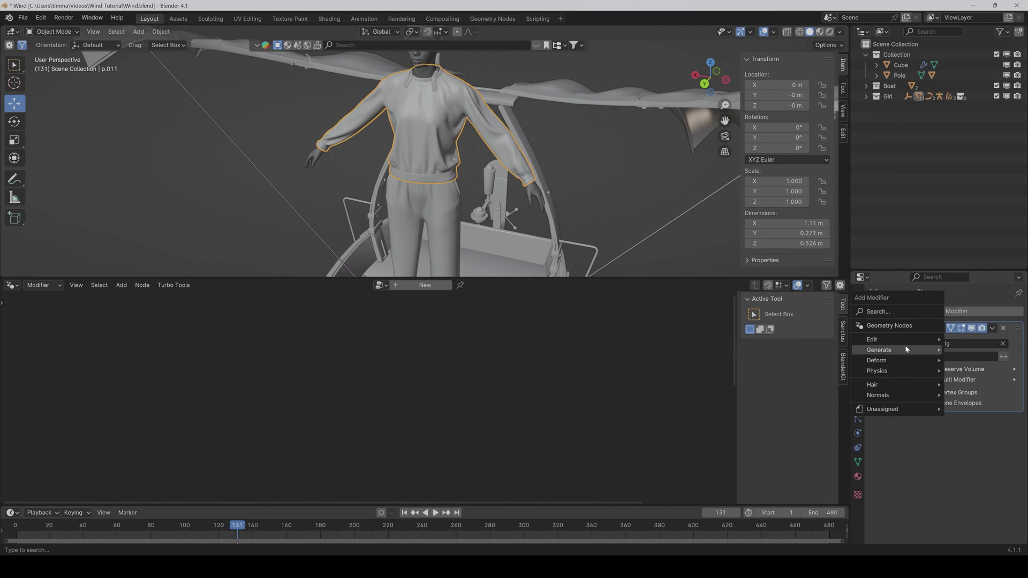
{"action": "left_click", "coordinate": [903, 327]}
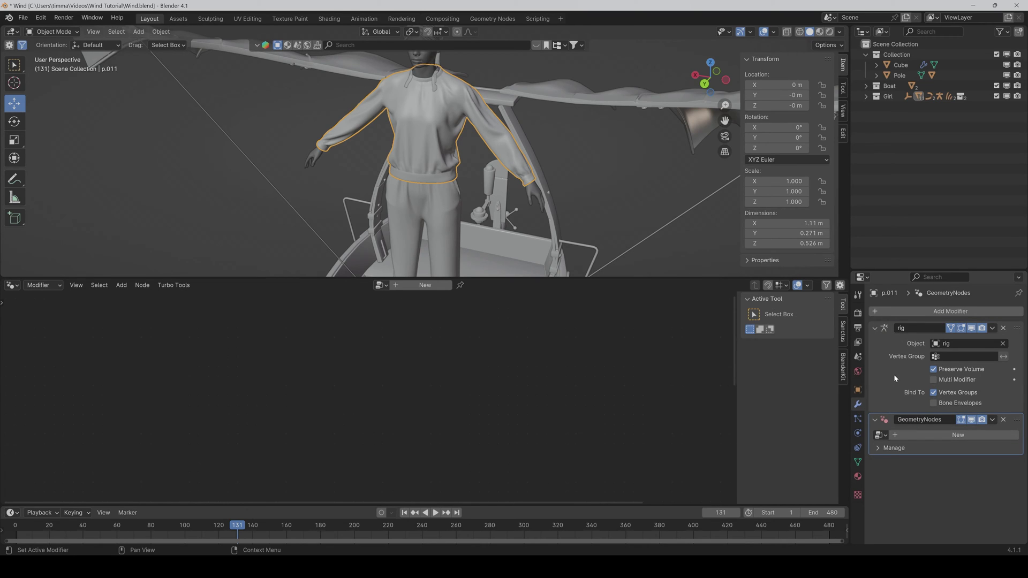
{"action": "left_click", "coordinate": [880, 434]}
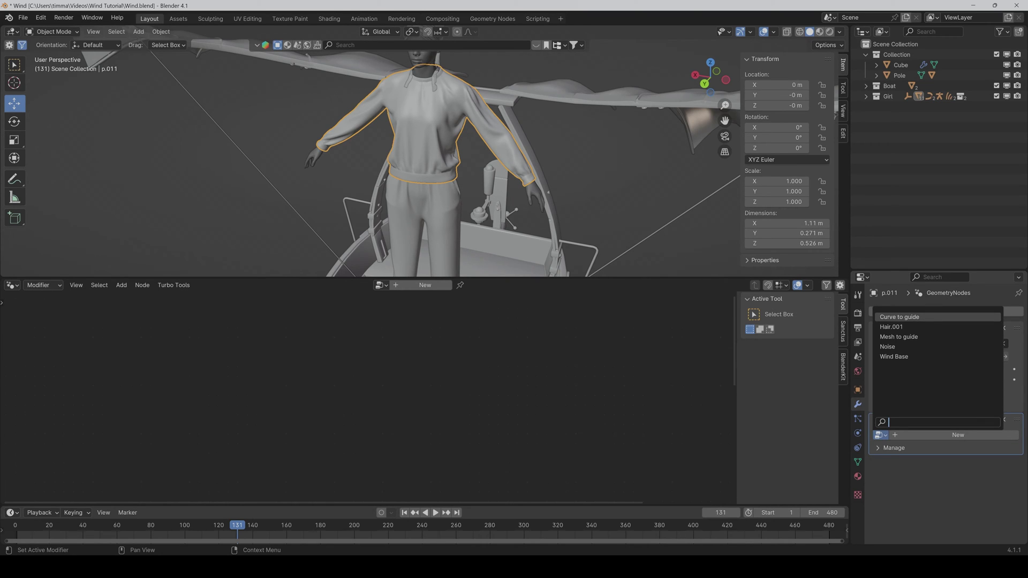
{"action": "left_click", "coordinate": [894, 357]}
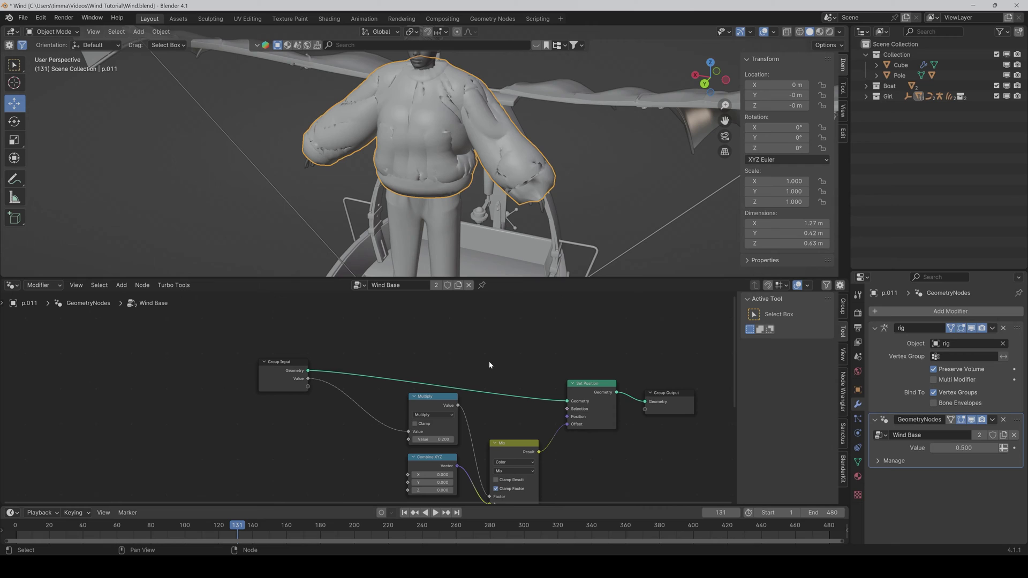
Step: Start playback and enter a new strength value in the Multiply node
{"action": "key", "text": "space"}
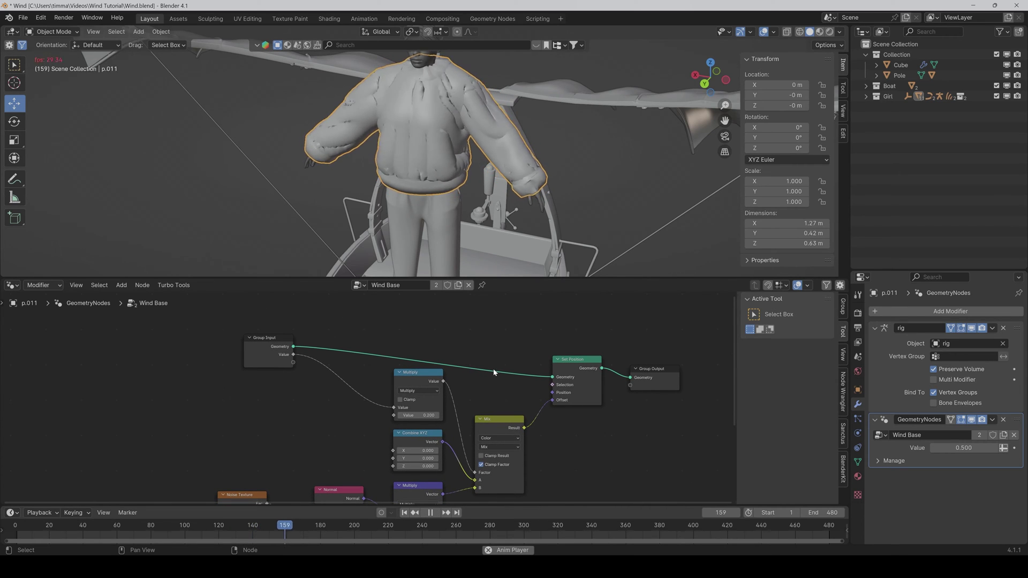
{"action": "scroll", "coordinate": [477, 368], "scroll_direction": "up", "scroll_amount": 1}
{"action": "scroll", "coordinate": [458, 393], "scroll_direction": "up", "scroll_amount": 1}
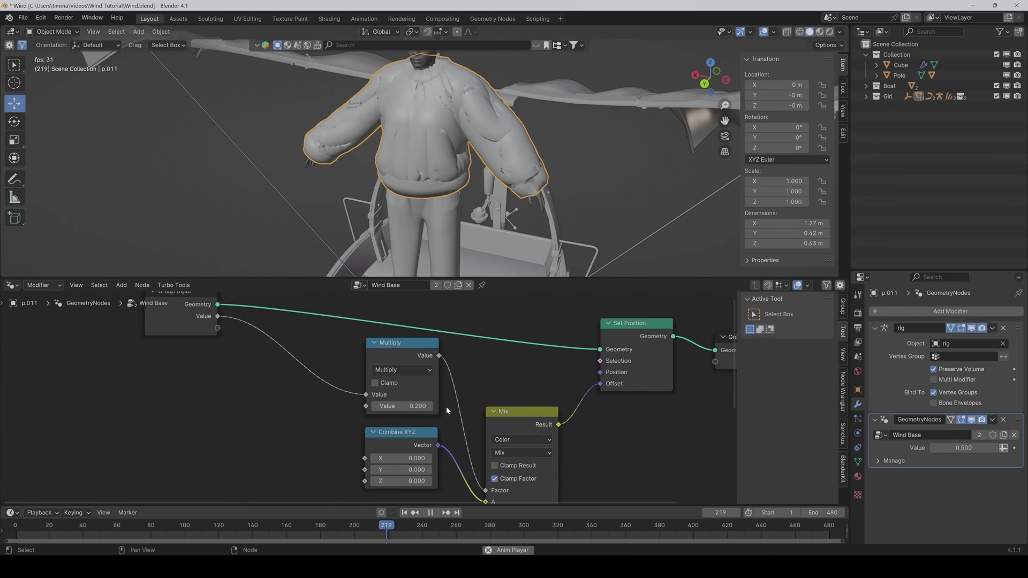
{"action": "double_click", "coordinate": [413, 406]}
{"action": "type", "text": "."}
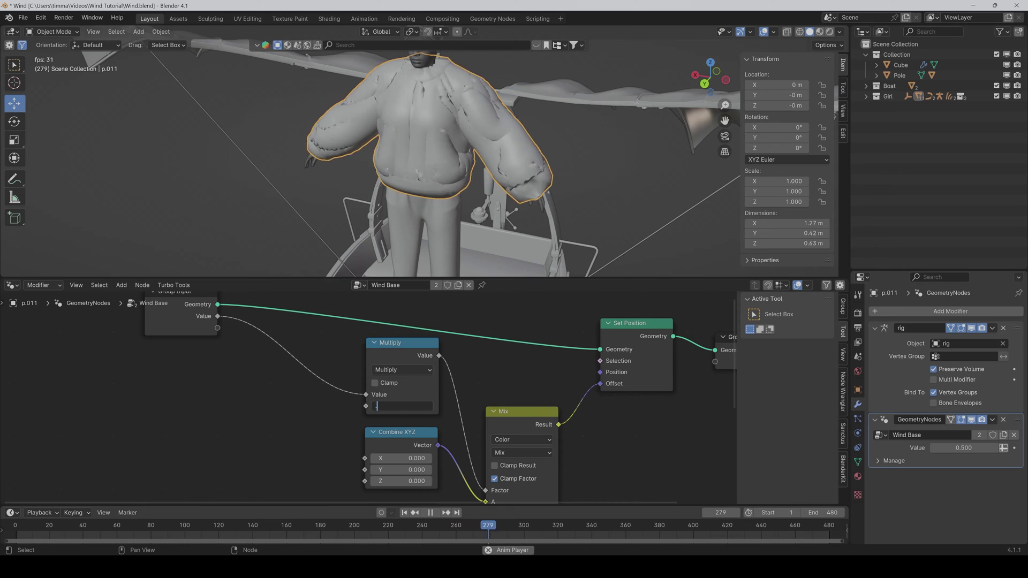
{"action": "key", "text": "Return"}
{"action": "type", "text": "0.020"}
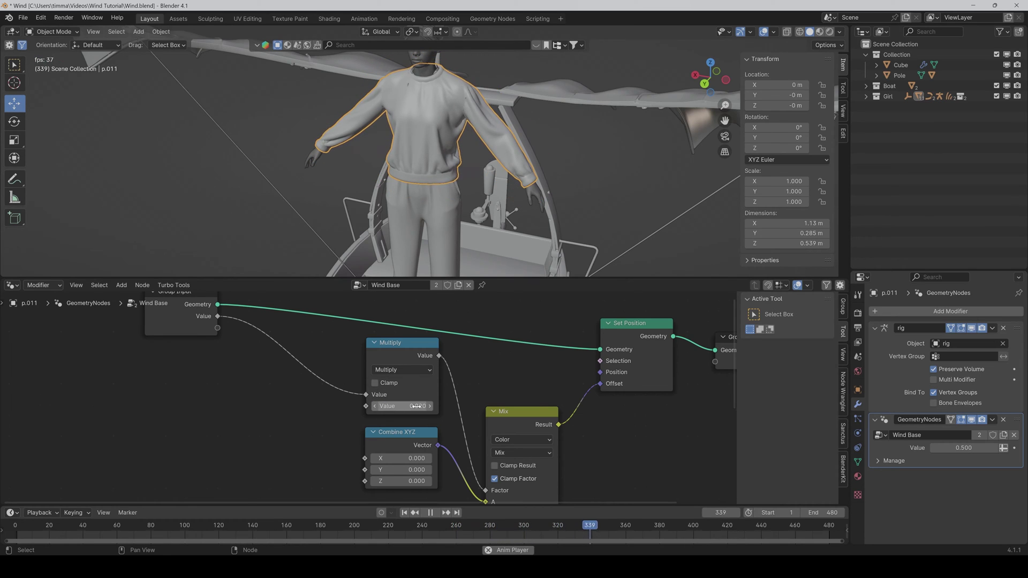
Step: Set the Add node's offset value to 0.500, then stop playback
{"action": "middle_click_drag", "start_coordinate": [416, 405], "coordinate": [362, 309]}
{"action": "middle_click_drag", "start_coordinate": [426, 444], "coordinate": [465, 372]}
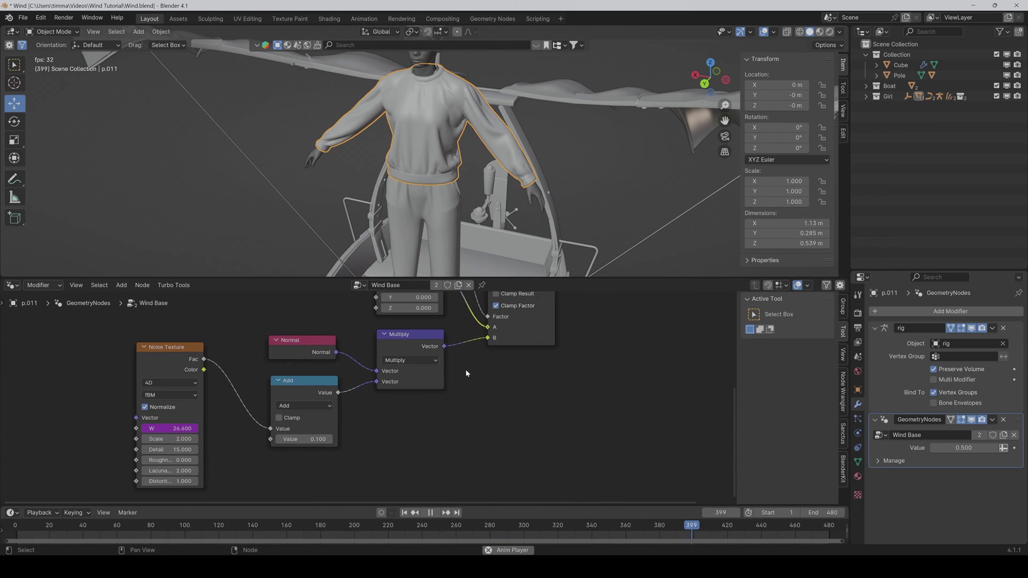
{"action": "scroll", "coordinate": [465, 373], "scroll_direction": "down", "scroll_amount": 1}
{"action": "left_click", "coordinate": [286, 436]}
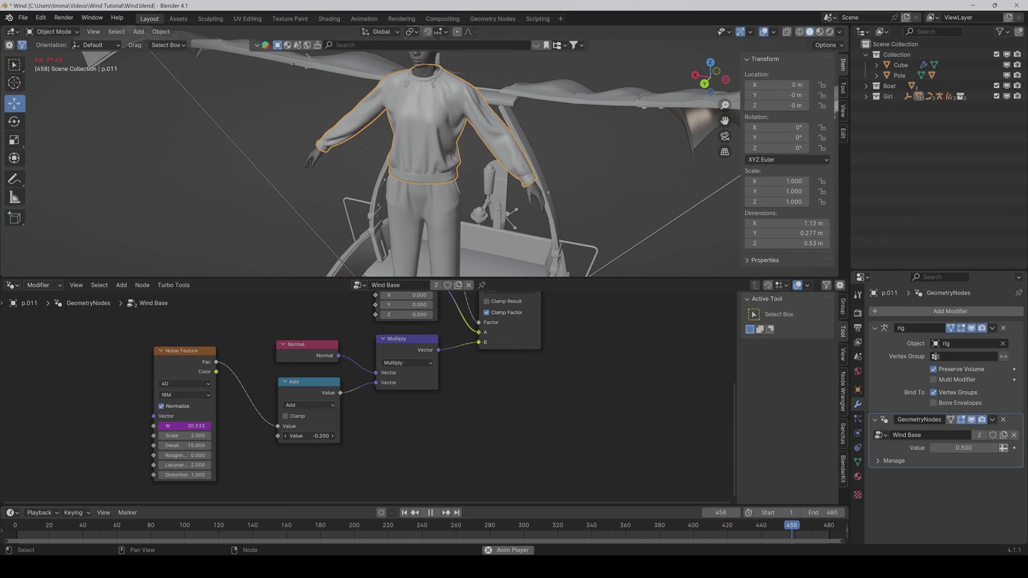
{"action": "left_click", "coordinate": [310, 436]}
{"action": "type", "text": "1.4"}
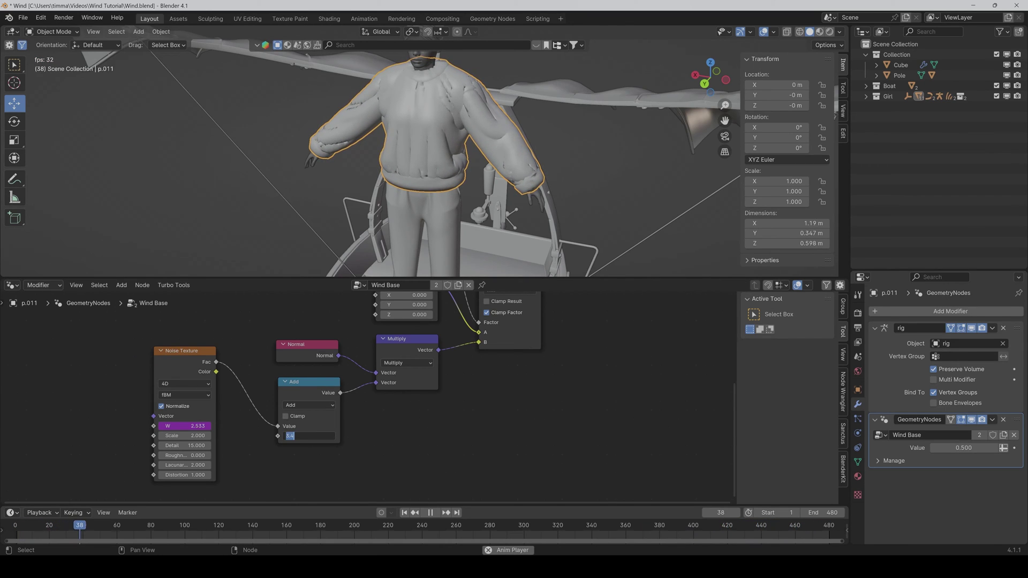
{"action": "key", "text": "Return"}
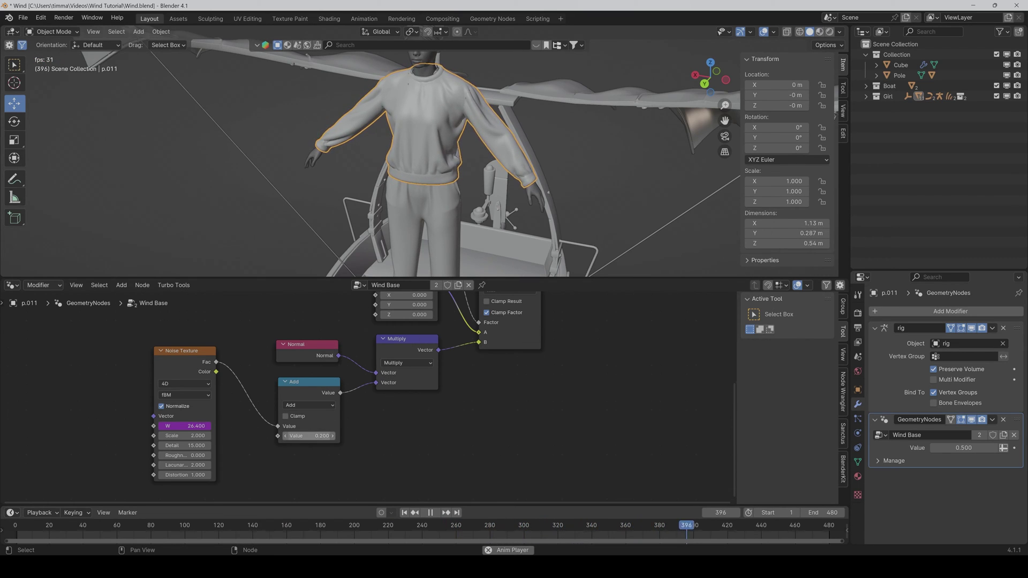
{"action": "left_click_drag", "start_coordinate": [301, 434], "coordinate": [301, 433]}
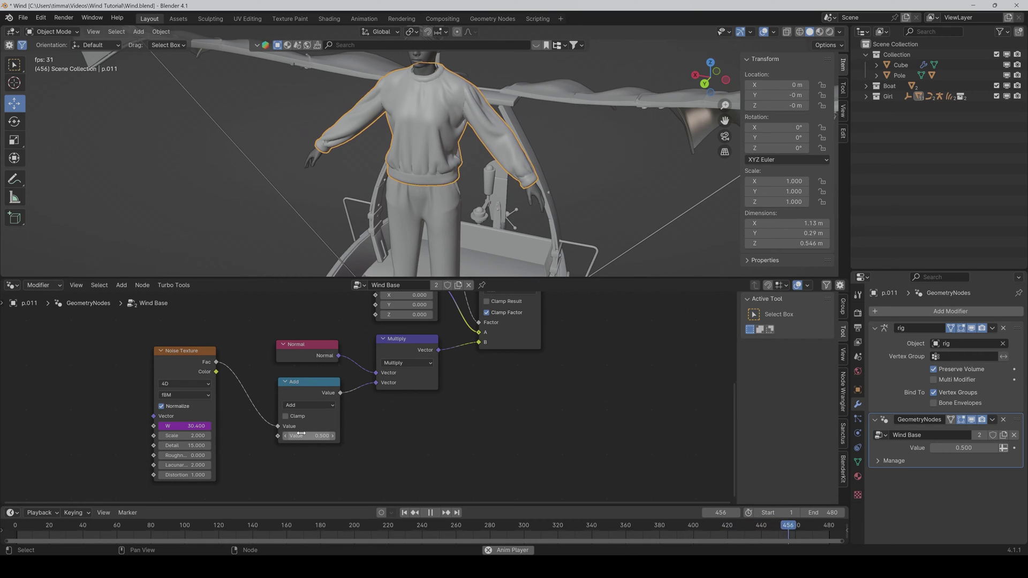
{"action": "key", "text": "space"}
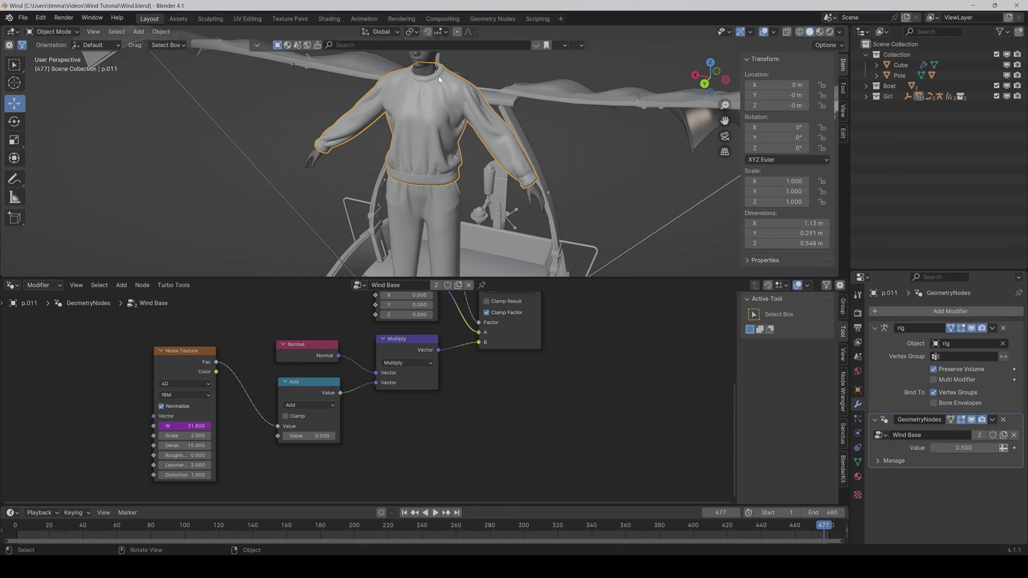
Step: Add a vertex group named Wind to the sweater and enter Edit Mode
{"action": "left_click", "coordinate": [857, 463]}
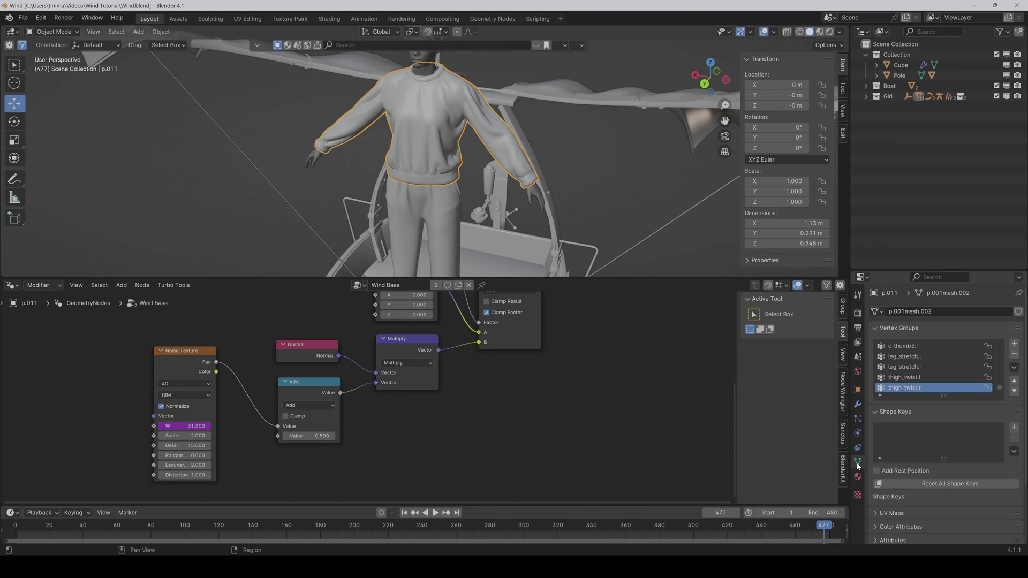
{"action": "left_click", "coordinate": [1014, 343]}
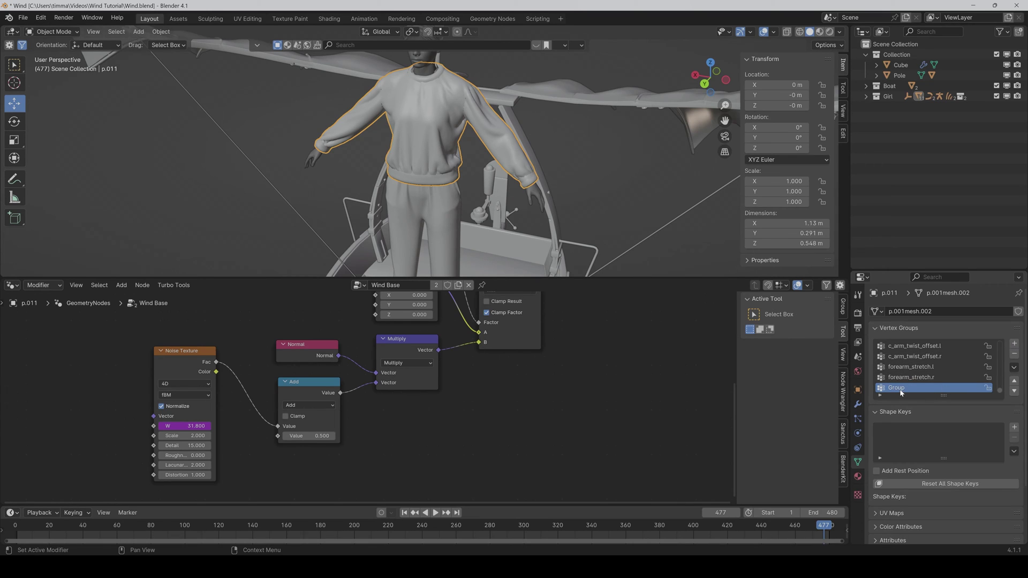
{"action": "double_click", "coordinate": [900, 389]}
{"action": "type", "text": "Wind"}
{"action": "left_click_drag", "start_coordinate": [725, 120], "coordinate": [749, 164]}
{"action": "key", "text": "Tab"}
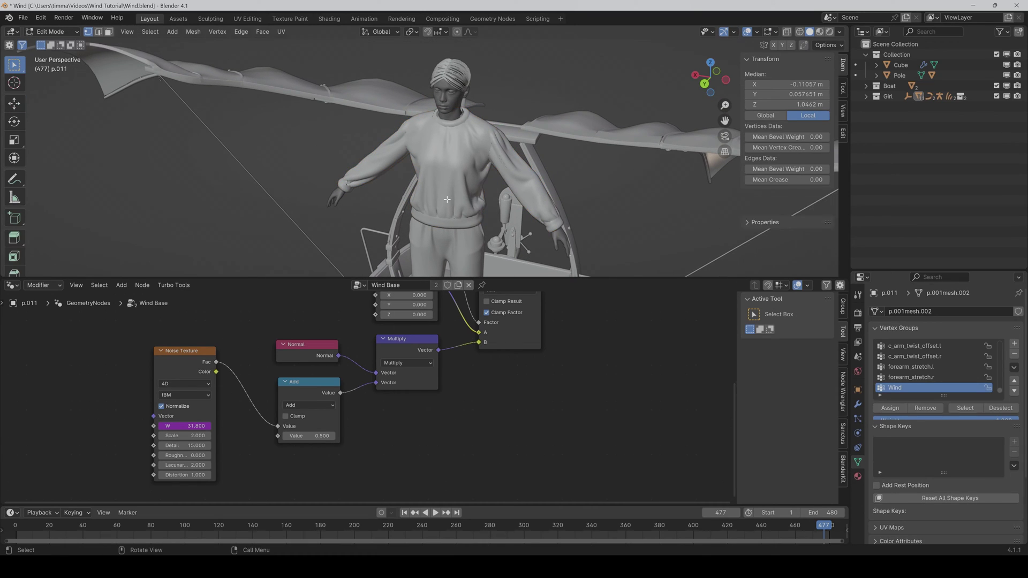
Step: Change the Wind Base modifier's edit-mode display and frame the sweater front-on
{"action": "left_click", "coordinate": [858, 405]}
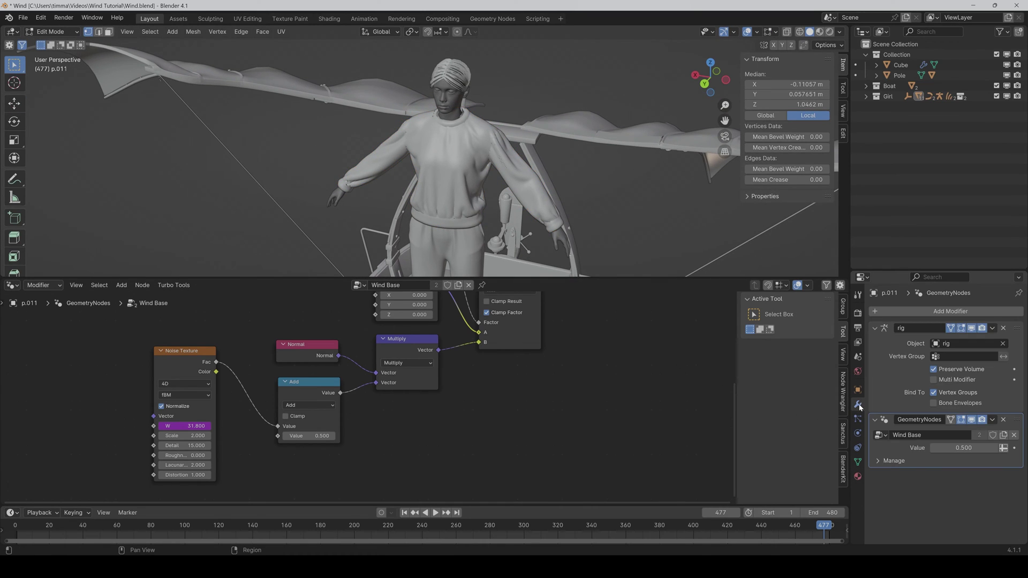
{"action": "left_click", "coordinate": [971, 420]}
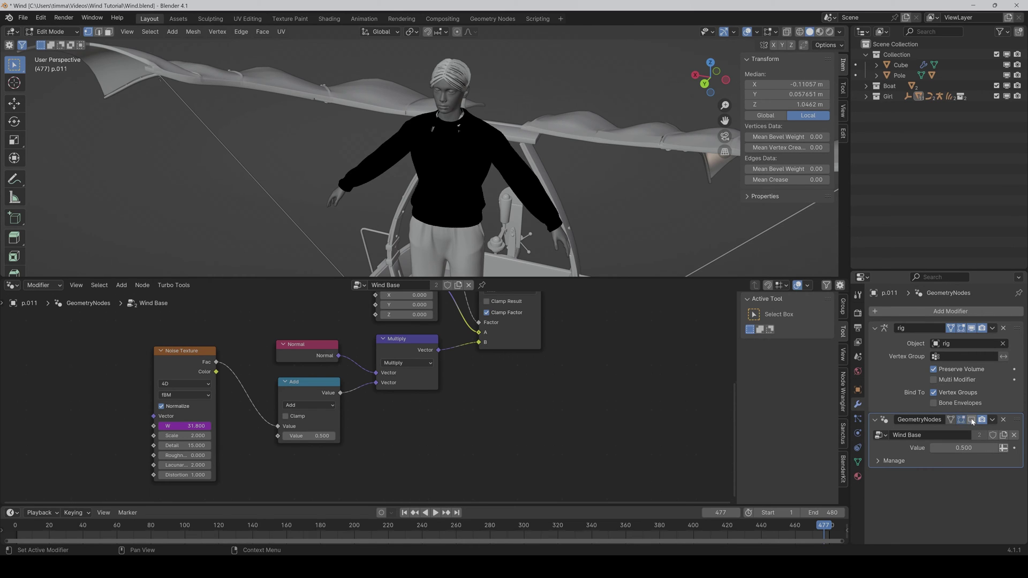
{"action": "scroll", "coordinate": [451, 205], "scroll_direction": "up", "scroll_amount": 3}
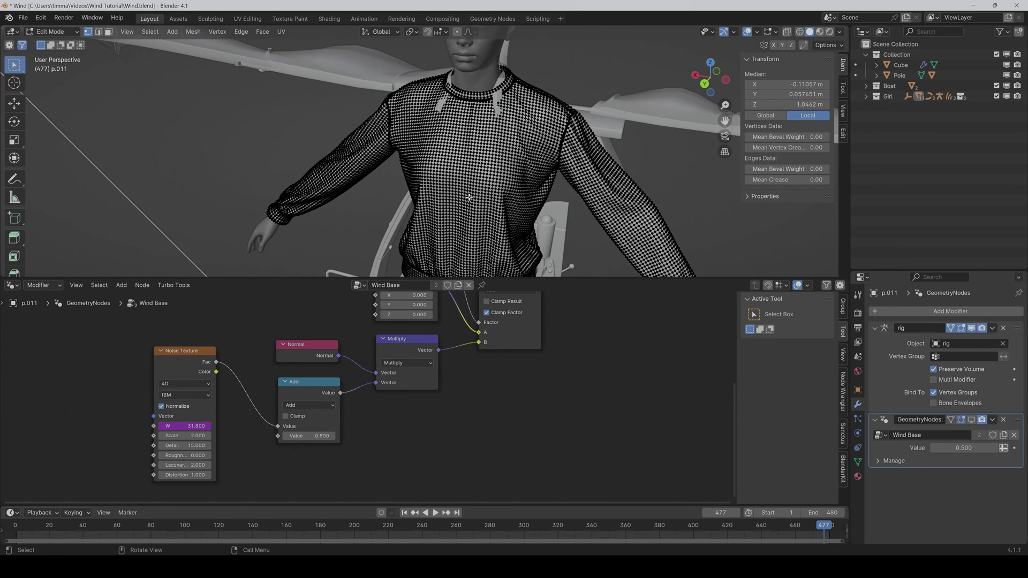
{"action": "middle_click_drag", "start_coordinate": [470, 196], "coordinate": [495, 189]}
{"action": "left_click_drag", "start_coordinate": [724, 121], "coordinate": [623, 213]}
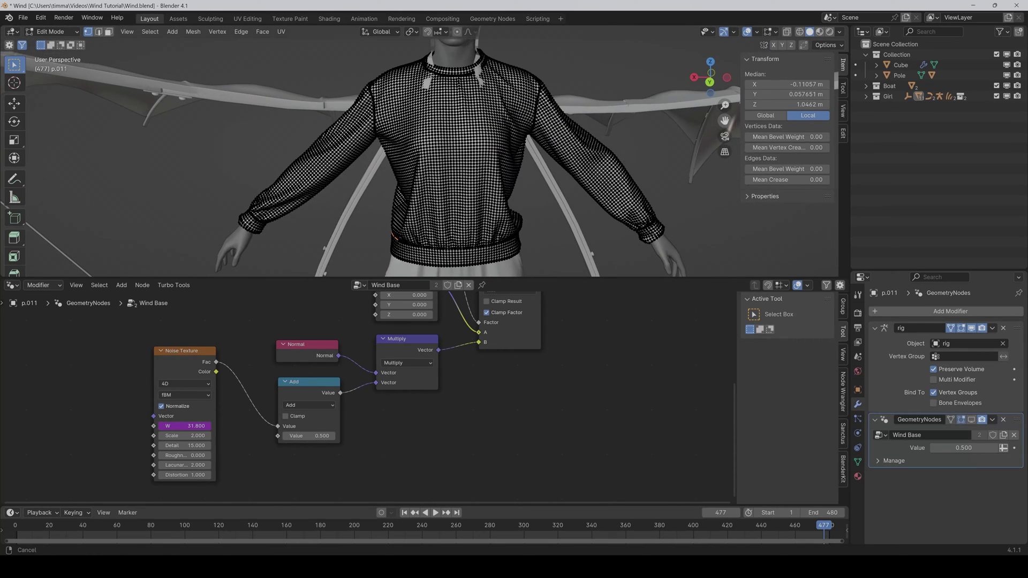
{"action": "left_click_drag", "start_coordinate": [506, 251], "coordinate": [519, 179]}
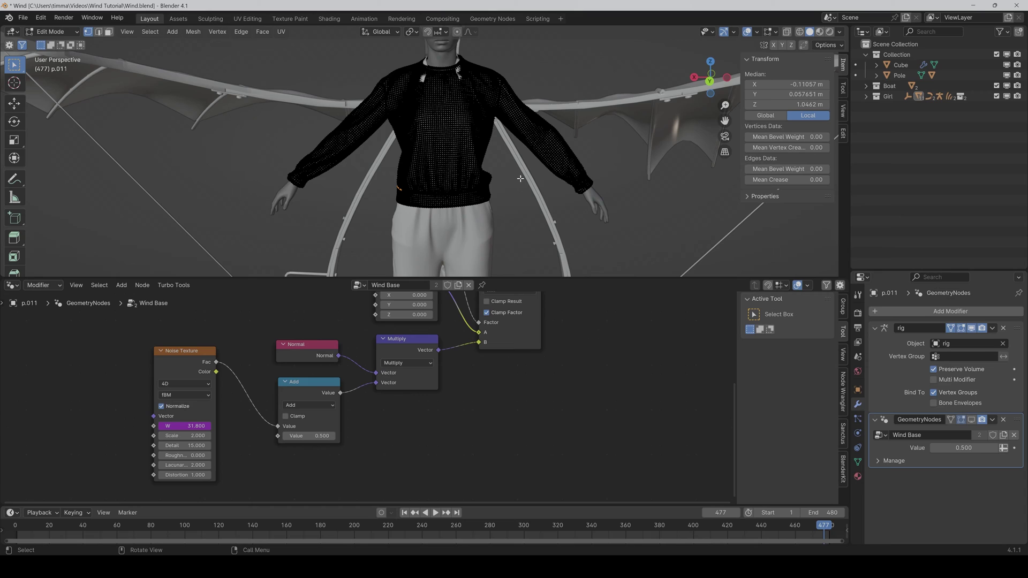
Step: With X-ray on, circle-select the sweater's body and sleeve vertices below the collar
{"action": "left_click", "coordinate": [787, 32]}
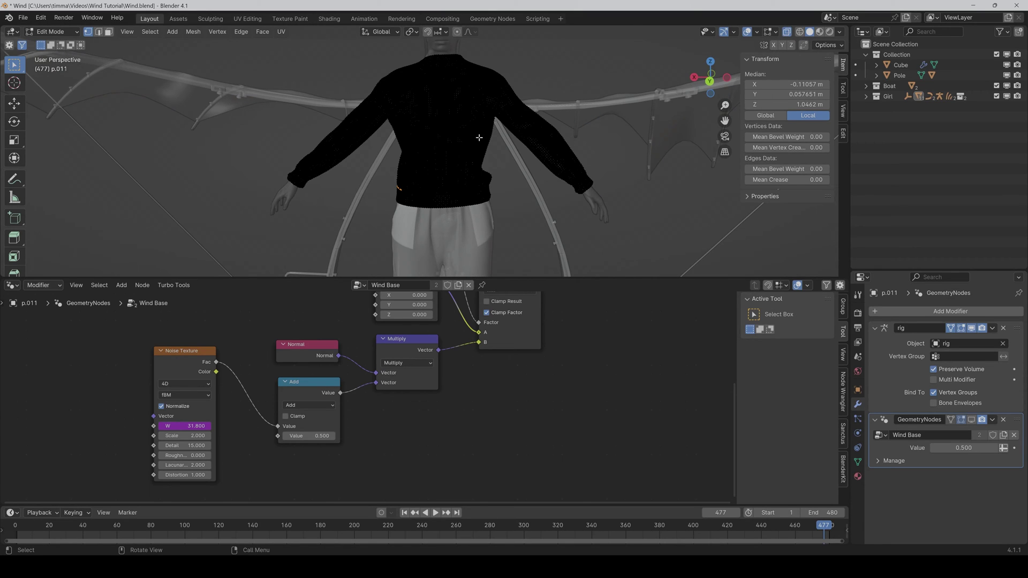
{"action": "key", "text": "c"}
{"action": "scroll", "coordinate": [436, 184], "scroll_direction": "down", "scroll_amount": 3}
{"action": "scroll", "coordinate": [413, 173], "scroll_direction": "down", "scroll_amount": 4}
{"action": "scroll", "coordinate": [293, 198], "scroll_direction": "down", "scroll_amount": 2}
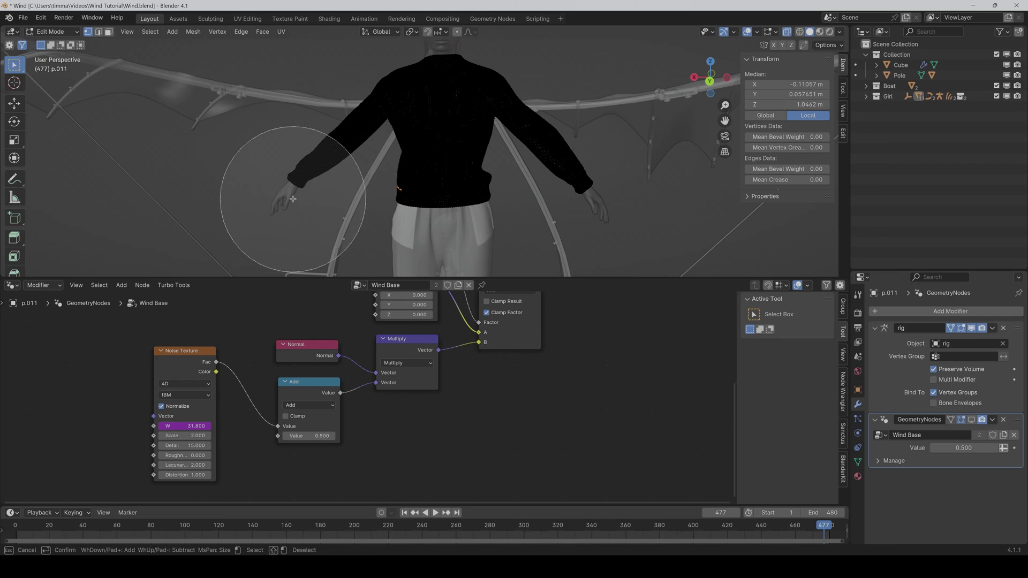
{"action": "mouse_move", "coordinate": [293, 198]}
{"action": "left_mouse_down"}
{"action": "mouse_move", "coordinate": [271, 169]}
{"action": "mouse_move", "coordinate": [302, 156]}
{"action": "left_mouse_up"}
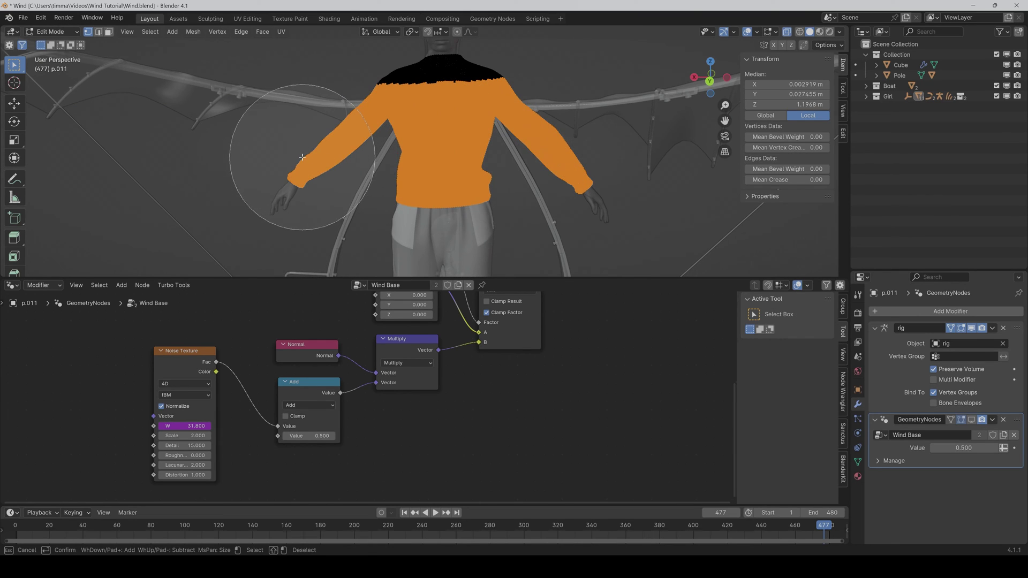
{"action": "right_click", "coordinate": [583, 155]}
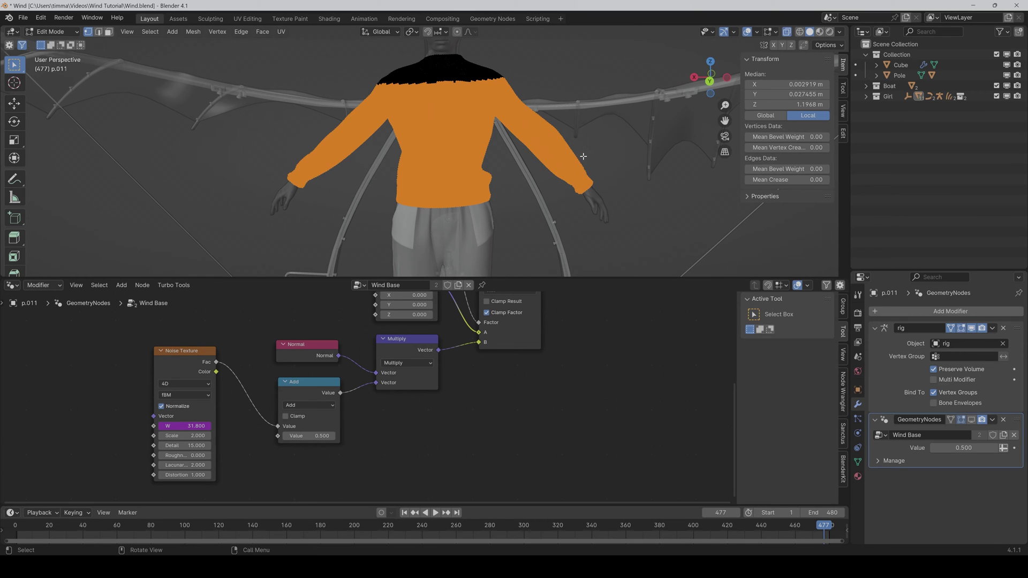
Step: Assign the selected sweater vertices to the Wind group and return to Object Mode
{"action": "left_click", "coordinate": [858, 462]}
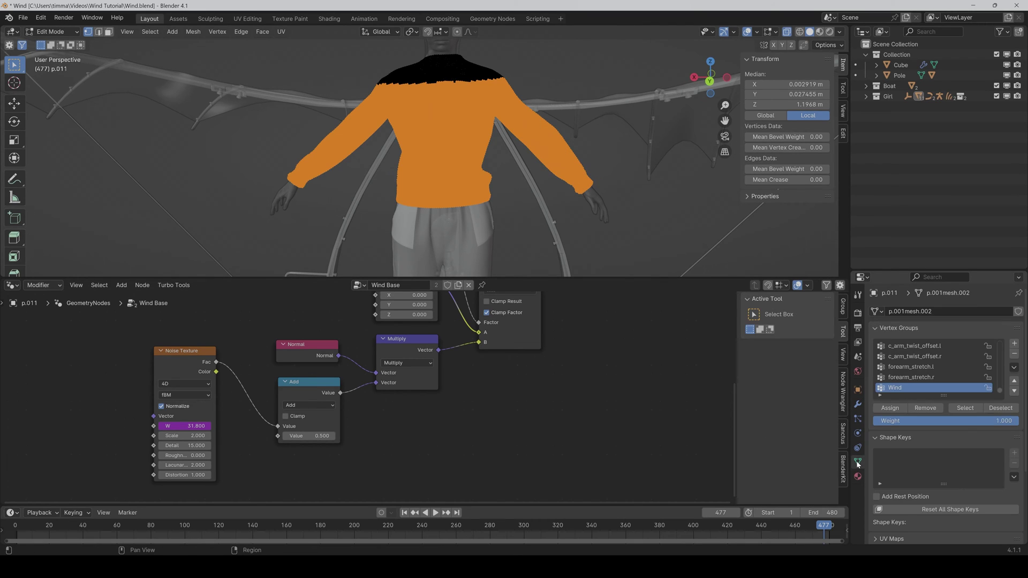
{"action": "left_click", "coordinate": [886, 410]}
{"action": "key", "text": "Tab"}
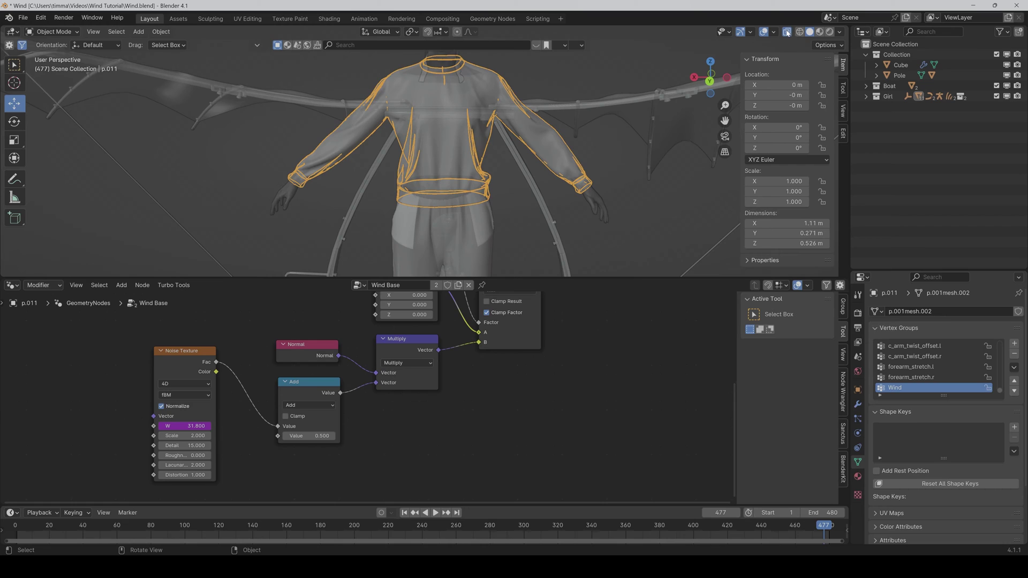
Step: Switch the Wind Base Value input to the Wind attribute and preview the animation
{"action": "left_click", "coordinate": [858, 405]}
{"action": "left_click", "coordinate": [972, 419]}
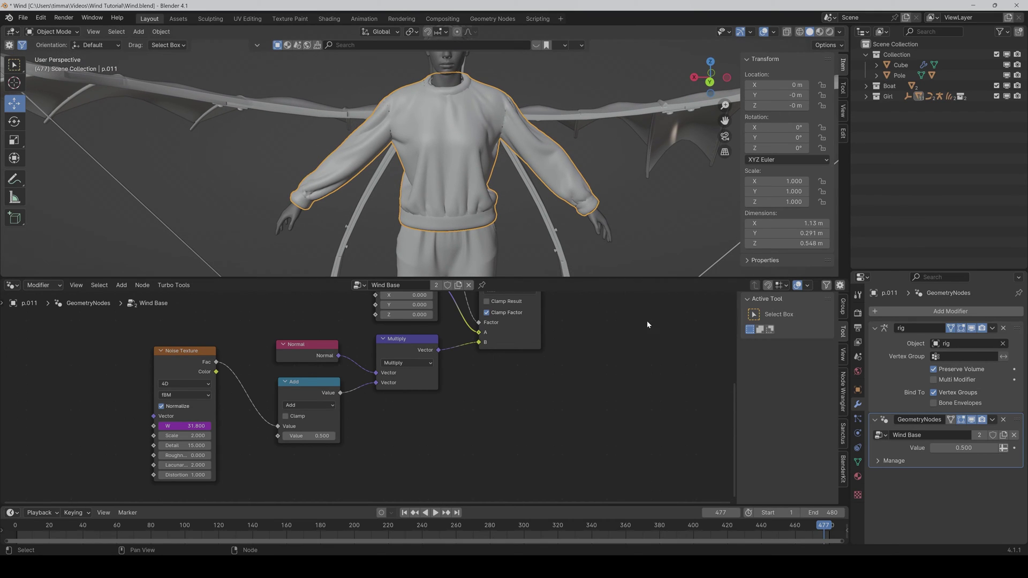
{"action": "left_click", "coordinate": [1004, 449]}
{"action": "left_click", "coordinate": [963, 448]}
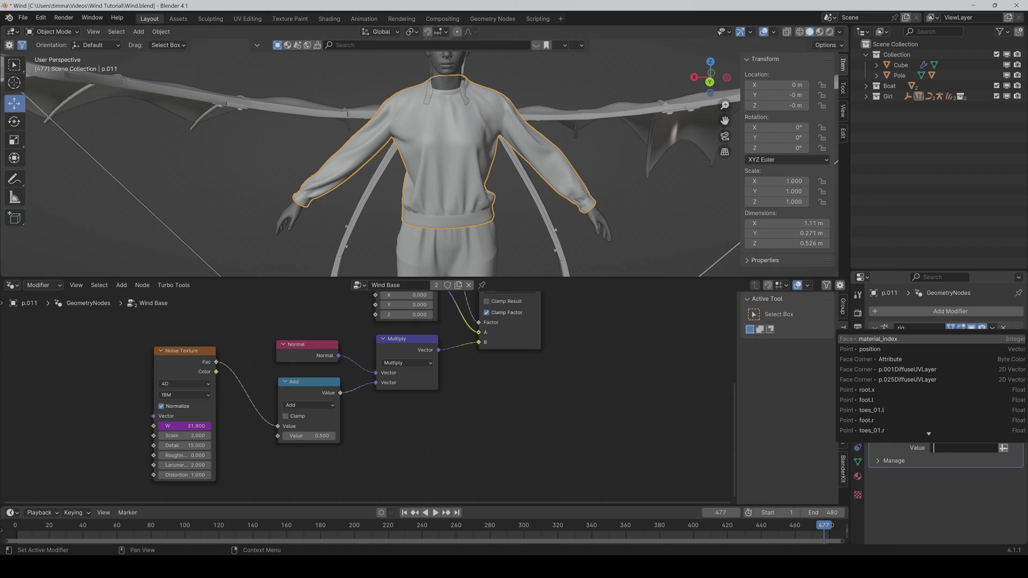
{"action": "type", "text": "wind"}
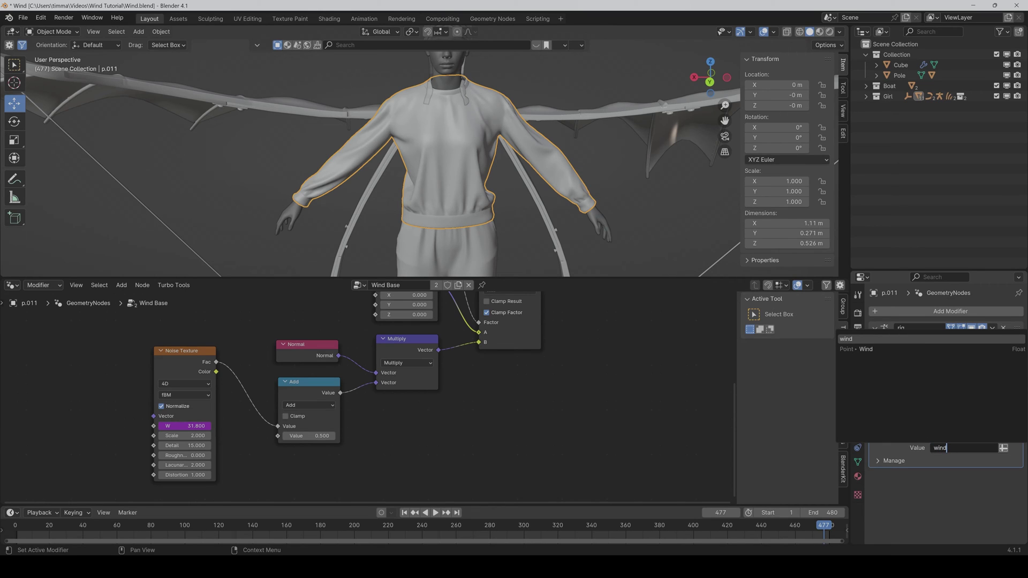
{"action": "key", "text": "Return"}
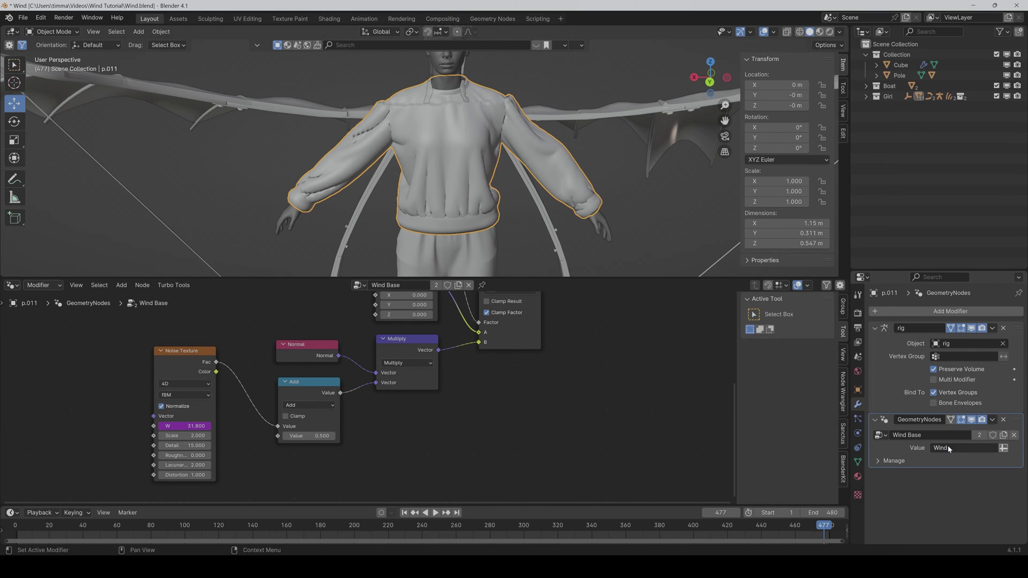
{"action": "key", "text": "space"}
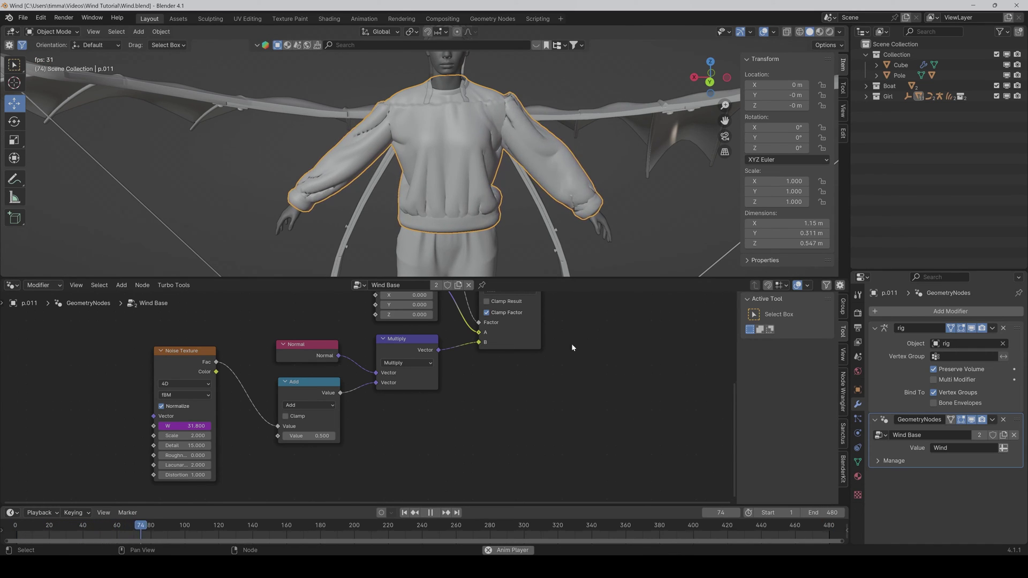
Step: Set the Multiply node value to 0.010 and lower the Add node's offset
{"action": "middle_click_drag", "start_coordinate": [571, 346], "coordinate": [566, 464]}
{"action": "left_click", "coordinate": [402, 365]}
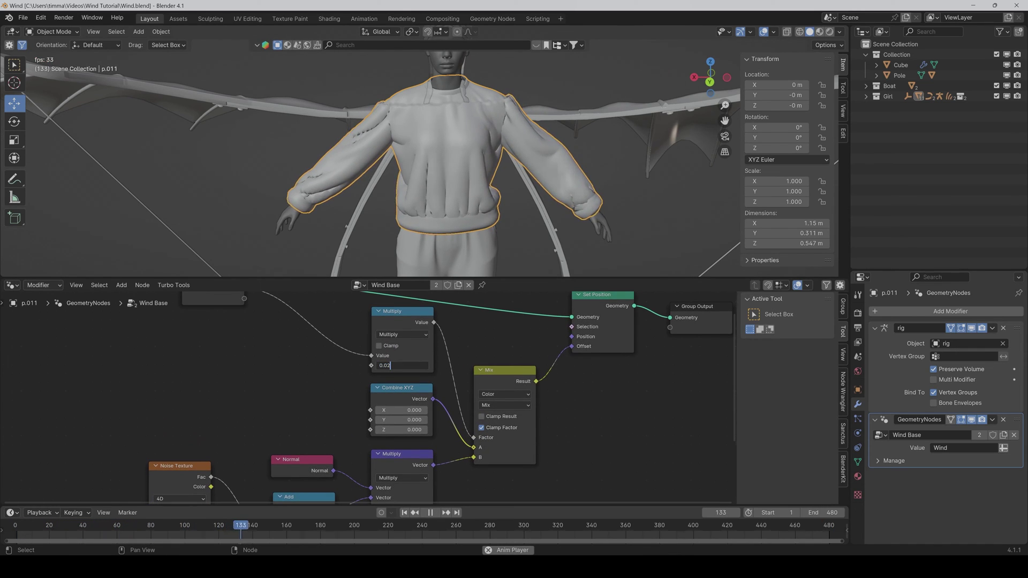
{"action": "key", "text": "Return"}
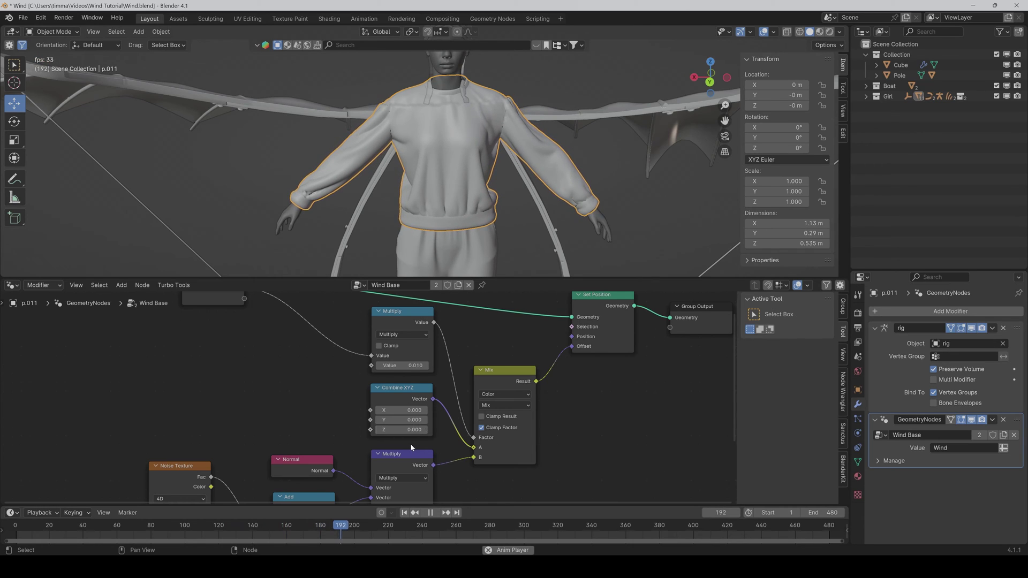
{"action": "middle_click_drag", "start_coordinate": [402, 456], "coordinate": [419, 348]}
{"action": "left_click_drag", "start_coordinate": [331, 442], "coordinate": [306, 442]}
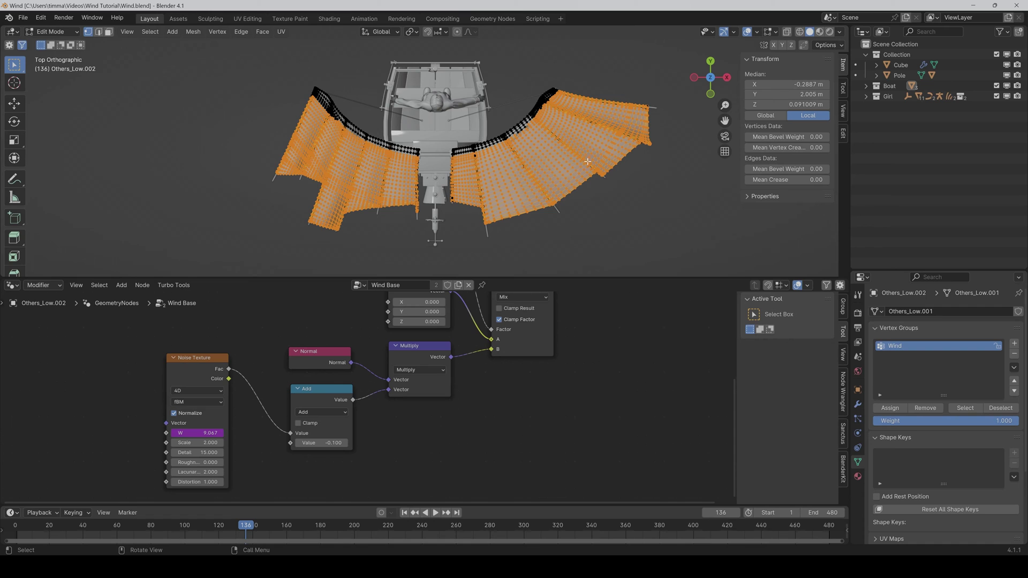
Step: Assign the selected wing vertices to Wind, return to Object Mode, and play back
{"action": "left_click", "coordinate": [892, 412]}
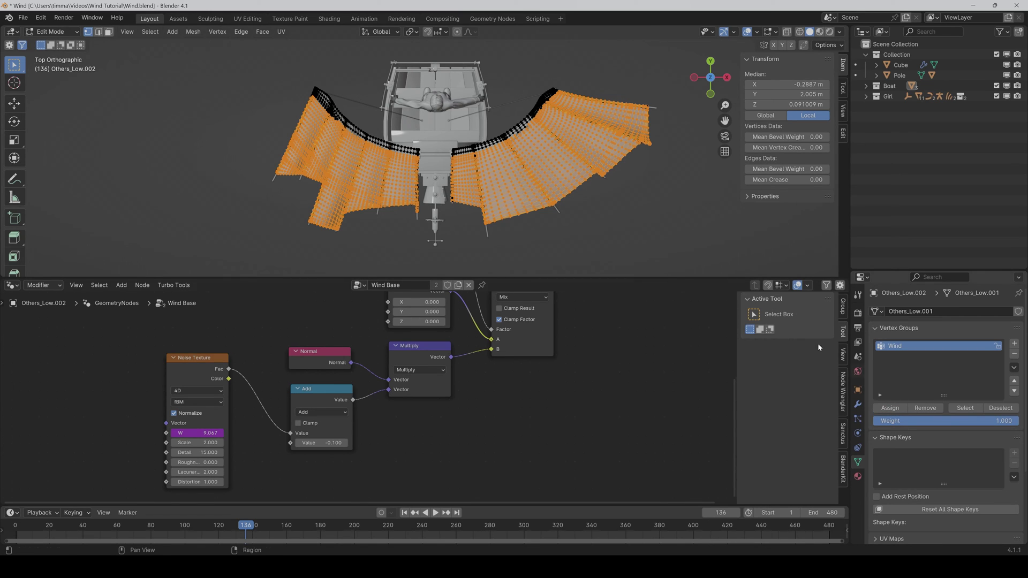
{"action": "key", "text": "Tab"}
{"action": "scroll", "coordinate": [472, 189], "scroll_direction": "up", "scroll_amount": 5}
{"action": "mouse_move", "coordinate": [472, 190]}
{"action": "middle_mouse_down"}
{"action": "mouse_move", "coordinate": [620, 132]}
{"action": "mouse_move", "coordinate": [551, 161]}
{"action": "mouse_move", "coordinate": [539, 230]}
{"action": "mouse_move", "coordinate": [573, 224]}
{"action": "middle_mouse_up"}
{"action": "key", "text": "space"}
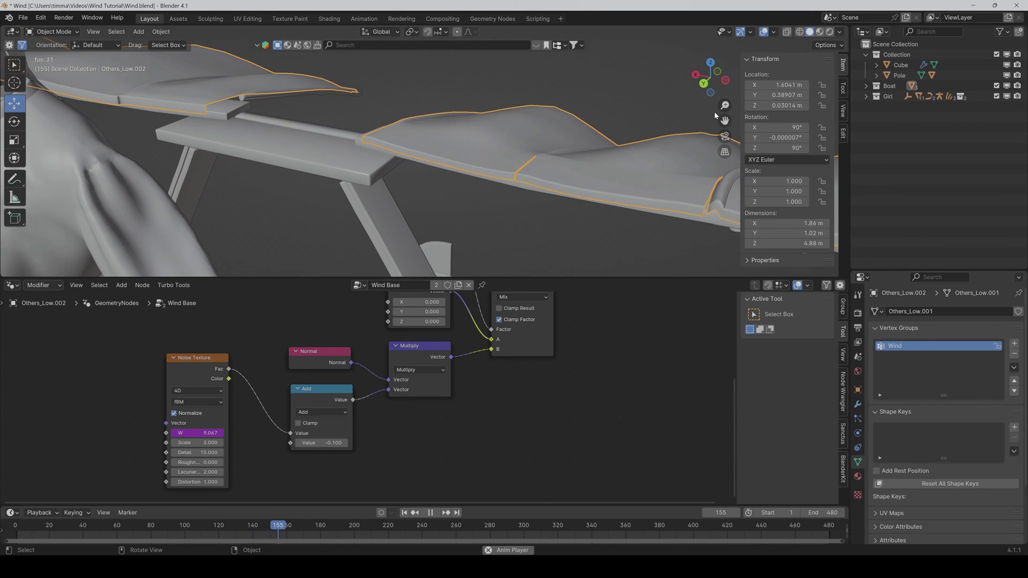
{"action": "left_click_drag", "start_coordinate": [725, 119], "coordinate": [604, 106]}
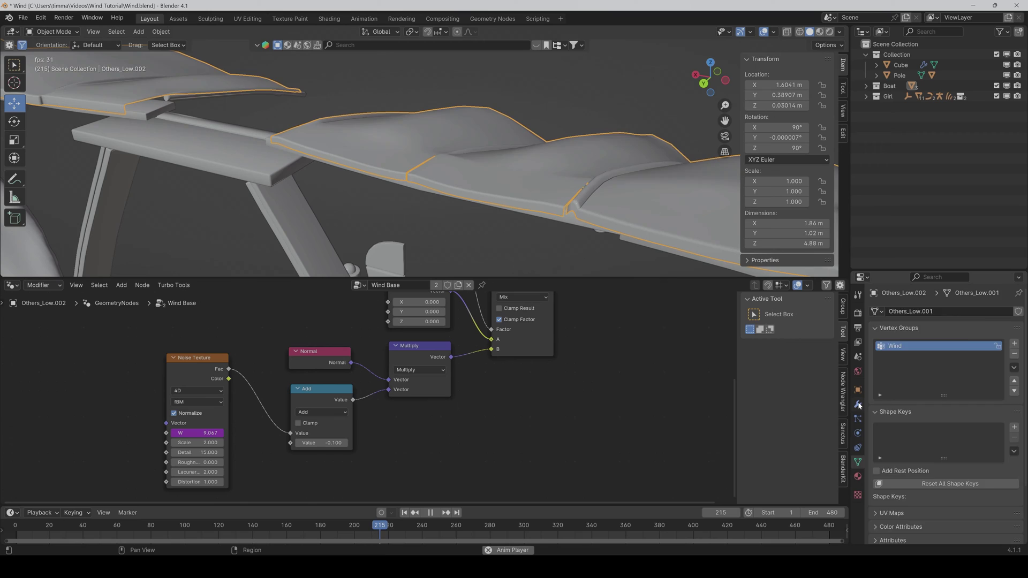
Step: Set the wing modifier's Value input to the Wind attribute and resume playback
{"action": "left_click", "coordinate": [857, 404]}
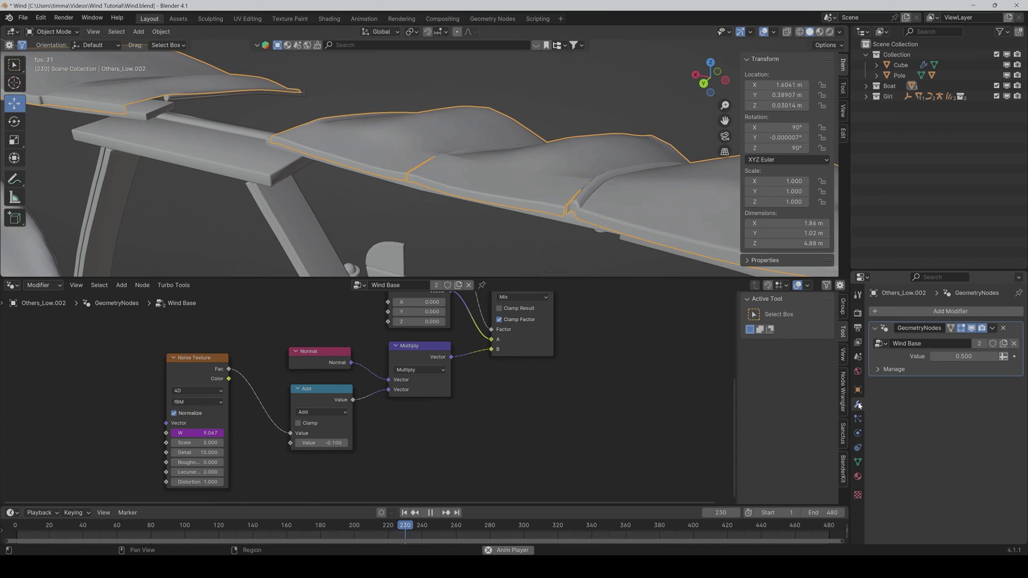
{"action": "left_click", "coordinate": [1003, 356]}
{"action": "left_click", "coordinate": [964, 355]}
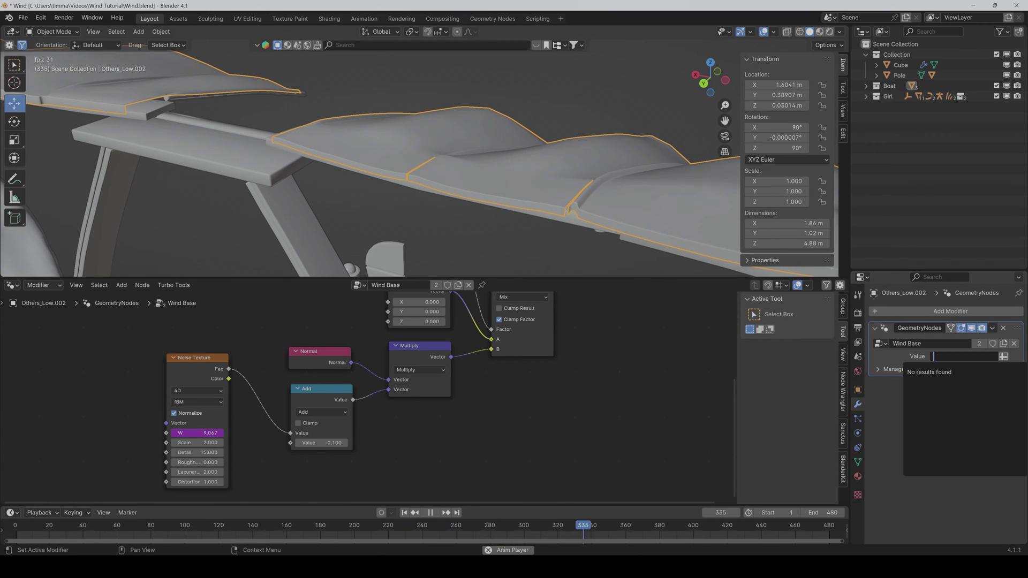
{"action": "key", "text": "Escape"}
{"action": "key", "text": "space"}
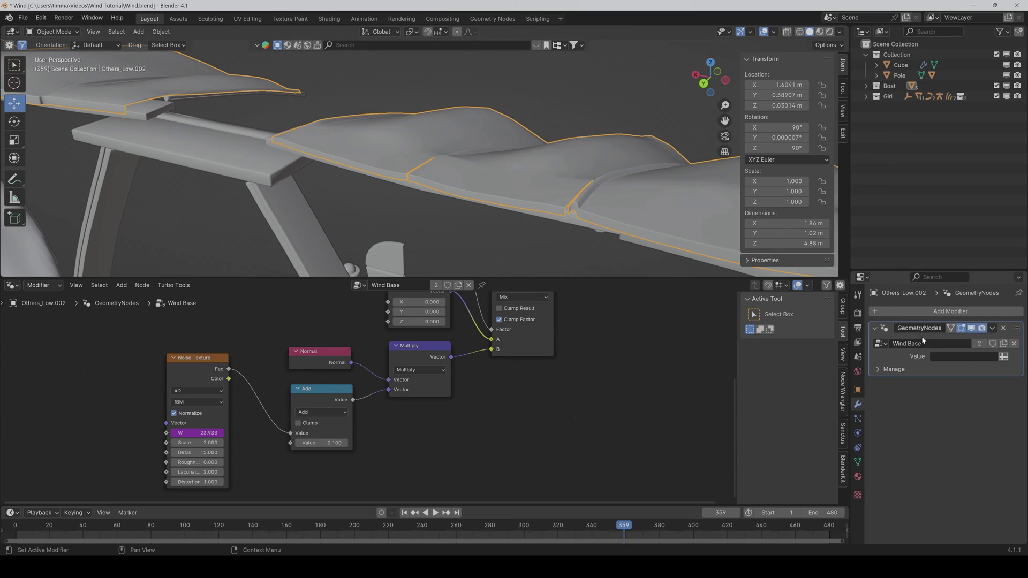
{"action": "left_click", "coordinate": [966, 356]}
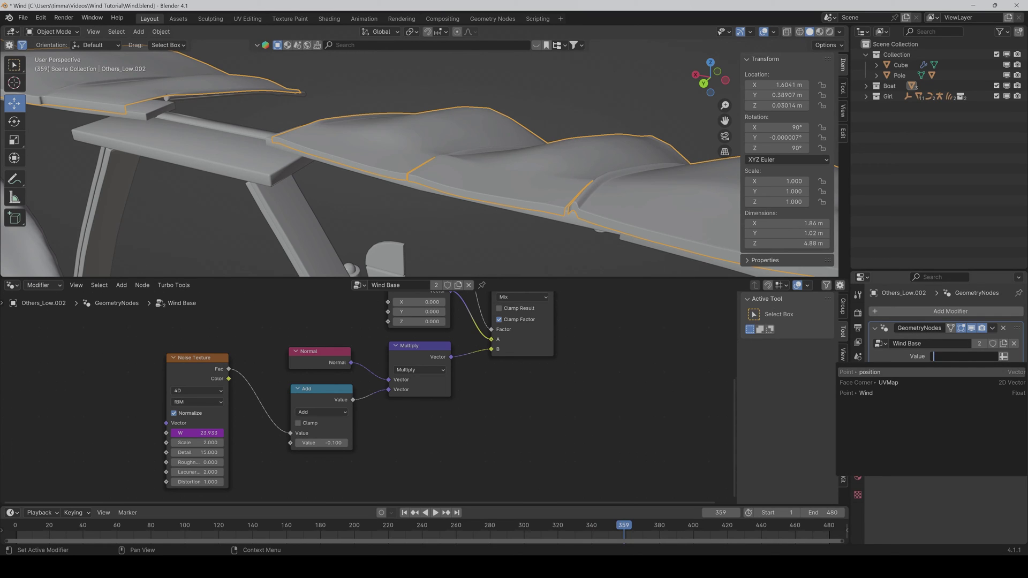
{"action": "key", "text": "Down"}
{"action": "key", "text": "Down"}
{"action": "key", "text": "Return"}
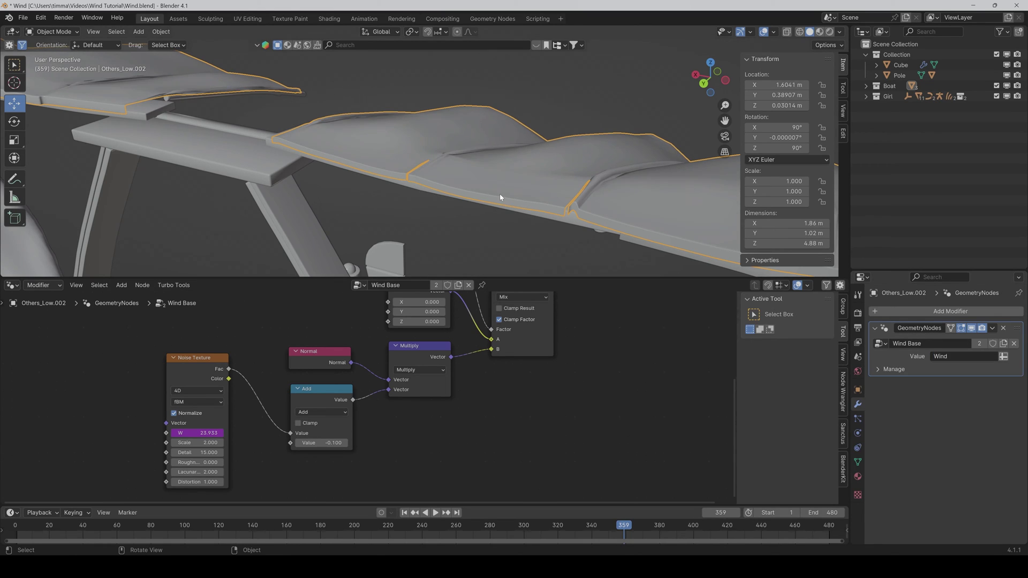
{"action": "key", "text": "space"}
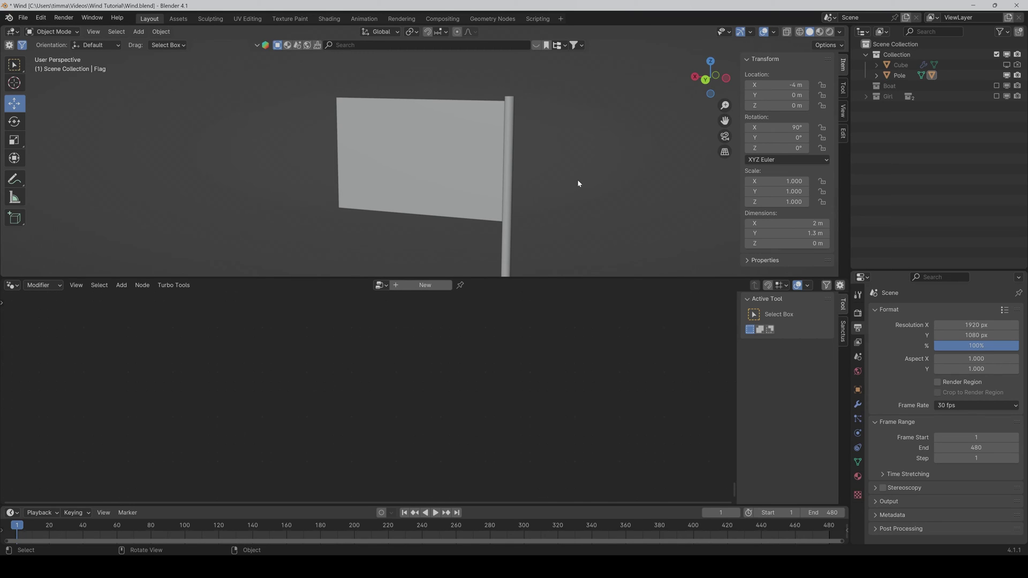
Step: Select the flag and load the Wind Base node group into its geometry nodes modifier
{"action": "left_click", "coordinate": [460, 166]}
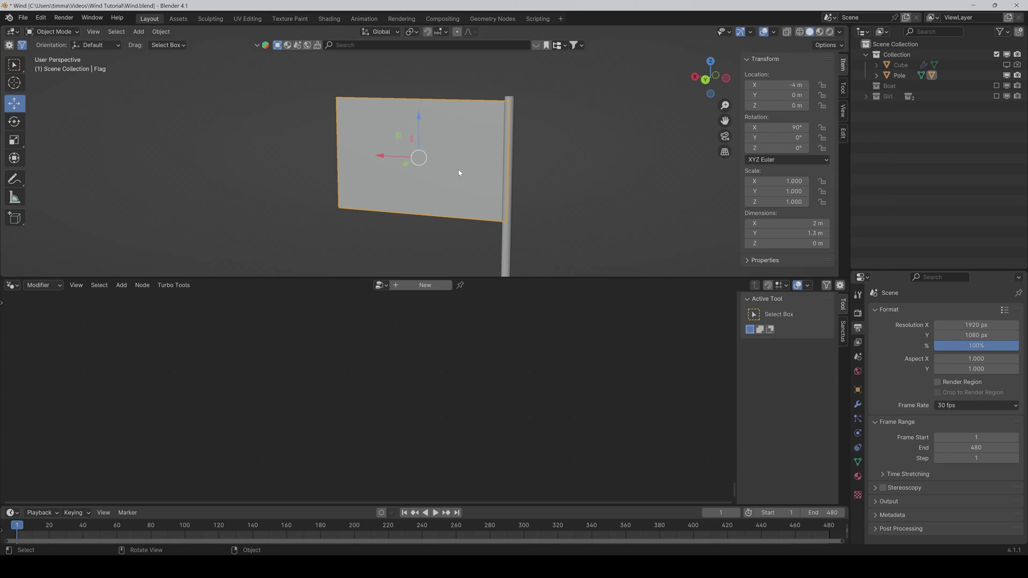
{"action": "left_click", "coordinate": [430, 285]}
{"action": "left_click", "coordinate": [367, 285]}
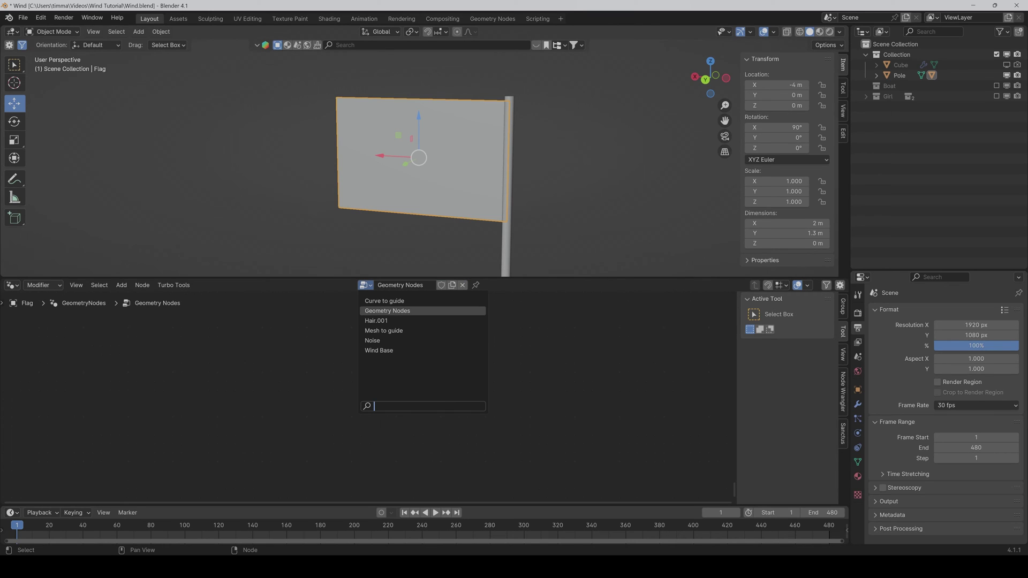
{"action": "left_click", "coordinate": [377, 350]}
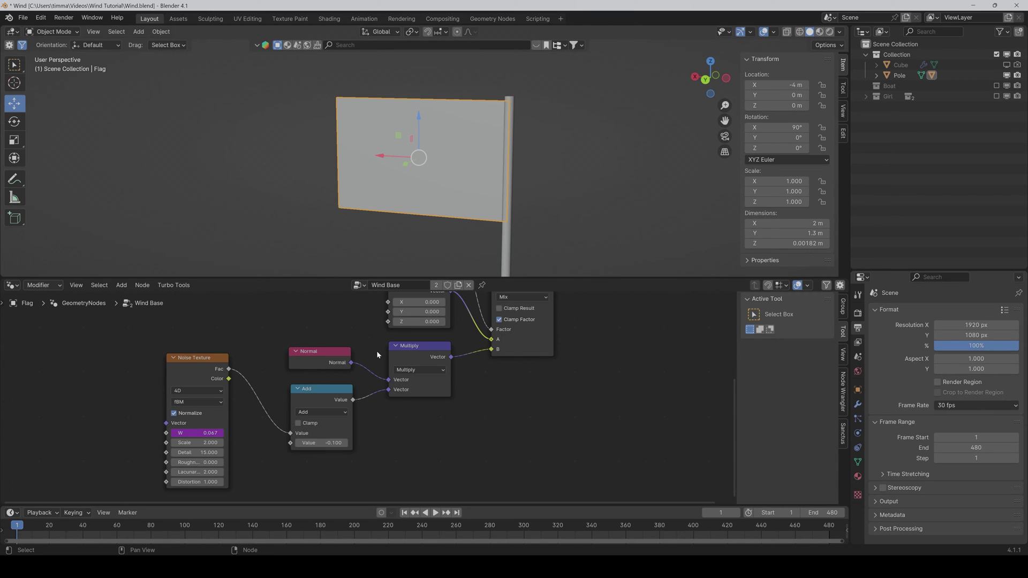
Step: Make a separate copy of the node group and name it 'Flag Base'
{"action": "left_click", "coordinate": [457, 289]}
{"action": "double_click", "coordinate": [397, 286]}
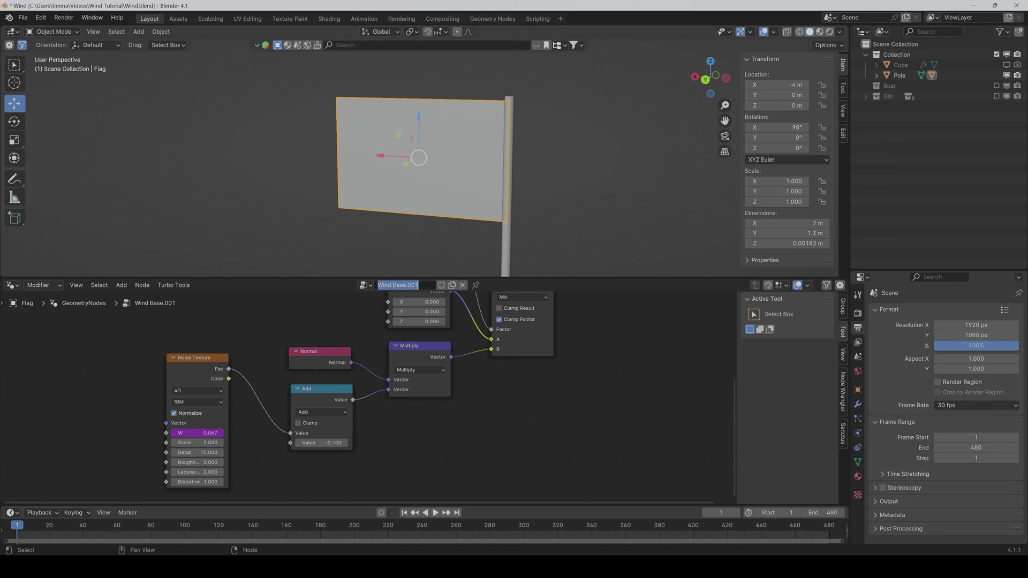
{"action": "type", "text": "Flag"}
{"action": "type", "text": " Base"}
{"action": "key", "text": "Return"}
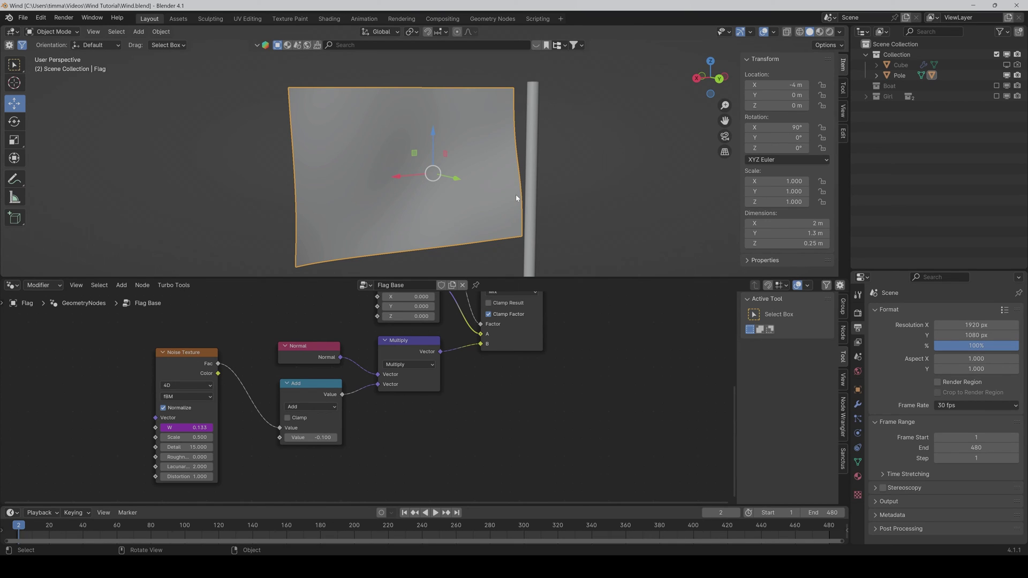
{"action": "scroll", "coordinate": [570, 198], "scroll_direction": "down", "scroll_amount": 1}
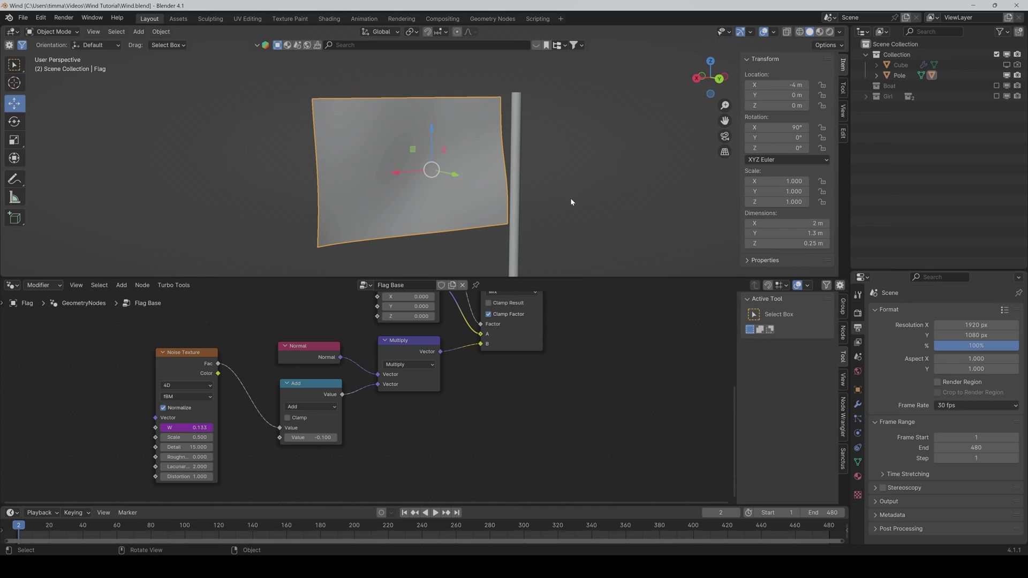
Step: In Edit Mode, box-select a region of the flag's vertices
{"action": "key", "text": "Tab"}
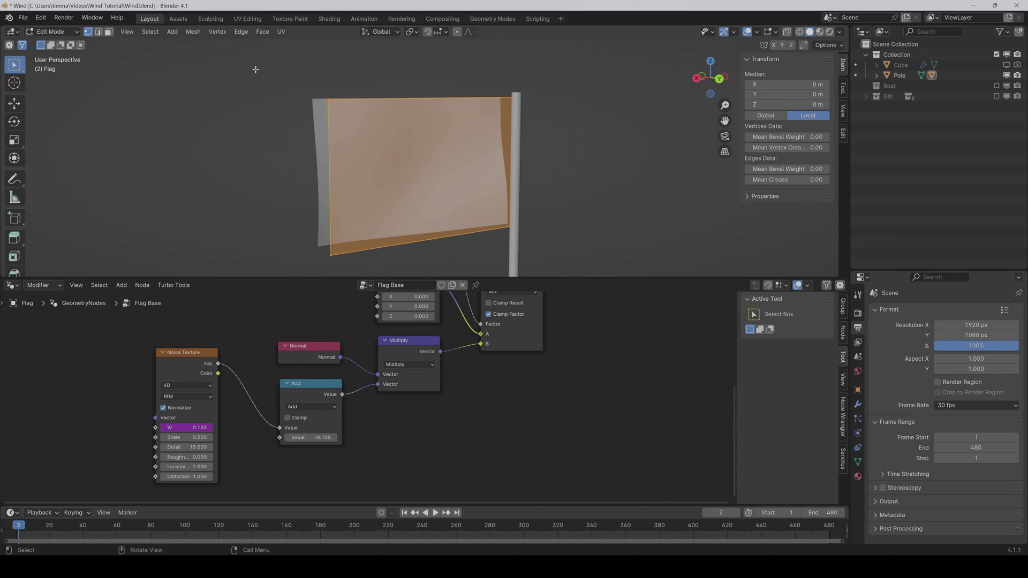
{"action": "left_click_drag", "start_coordinate": [256, 69], "coordinate": [371, 270]}
{"action": "middle_click_drag", "start_coordinate": [589, 306], "coordinate": [533, 449]}
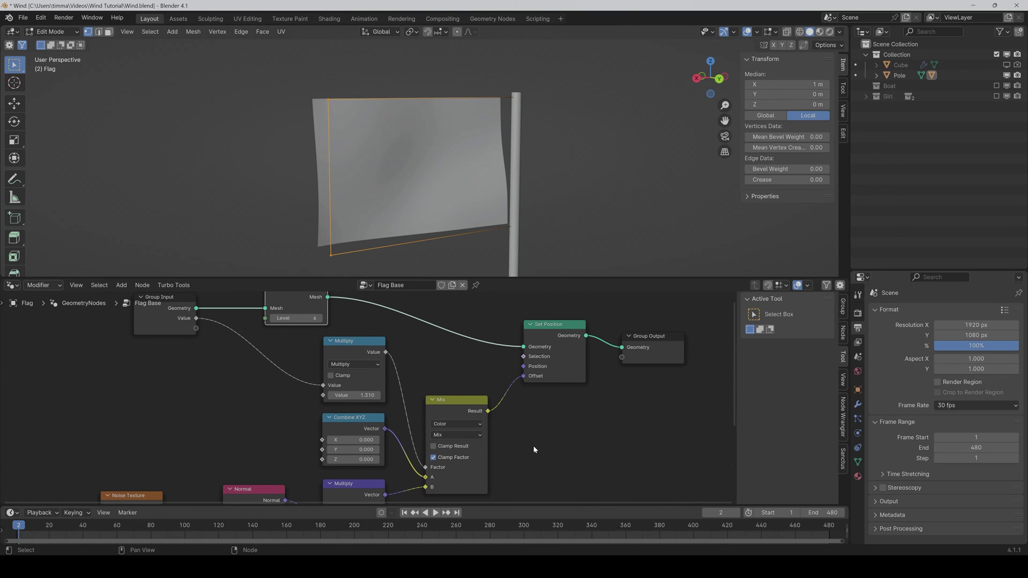
{"action": "middle_click_drag", "start_coordinate": [392, 313], "coordinate": [438, 370]}
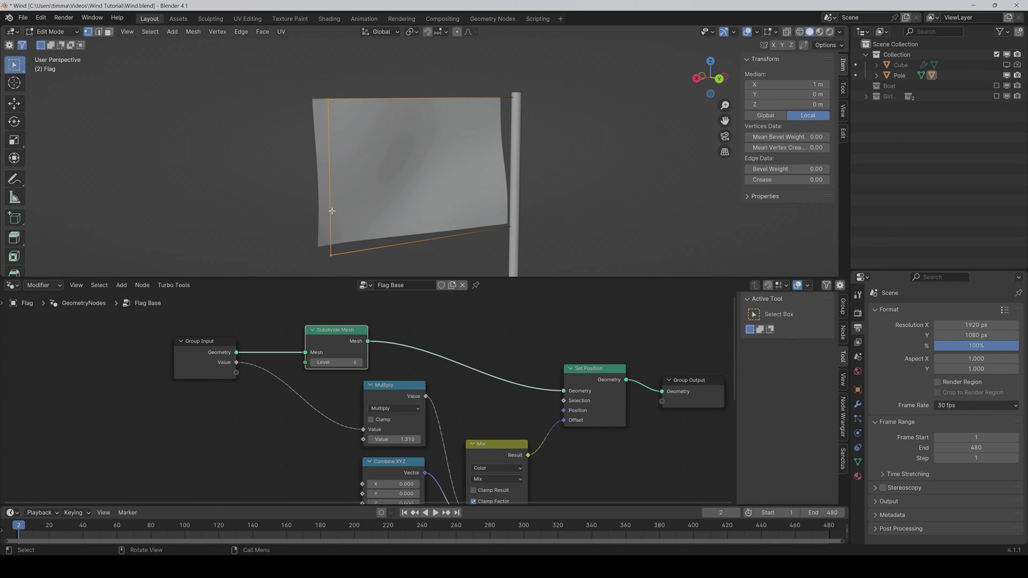
Step: Add a Wind vertex group, assign the selected vertices, and return to Object Mode
{"action": "left_click", "coordinate": [857, 464]}
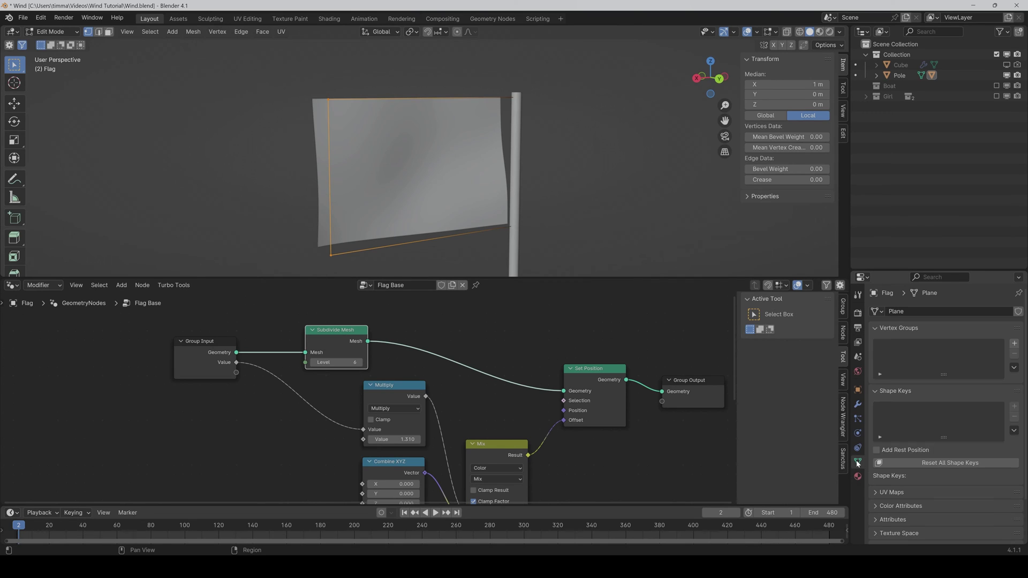
{"action": "left_click", "coordinate": [1013, 344]}
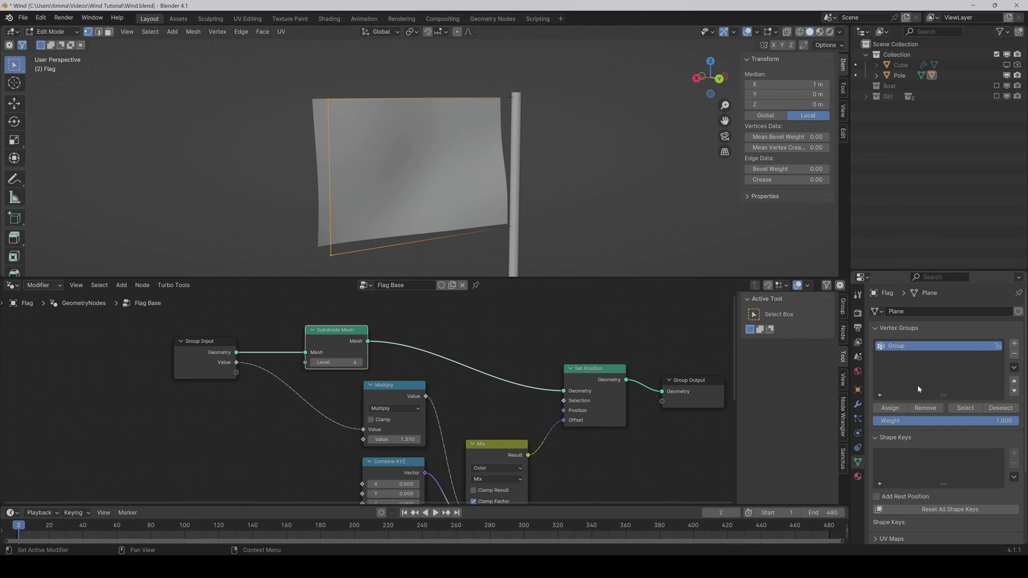
{"action": "double_click", "coordinate": [899, 350]}
{"action": "type", "text": "Wind"}
{"action": "key", "text": "Return"}
{"action": "left_click", "coordinate": [892, 413]}
{"action": "key", "text": "Tab"}
Step: Switch the flag modifier's Value input to read the Wind attribute
{"action": "left_click", "coordinate": [857, 403]}
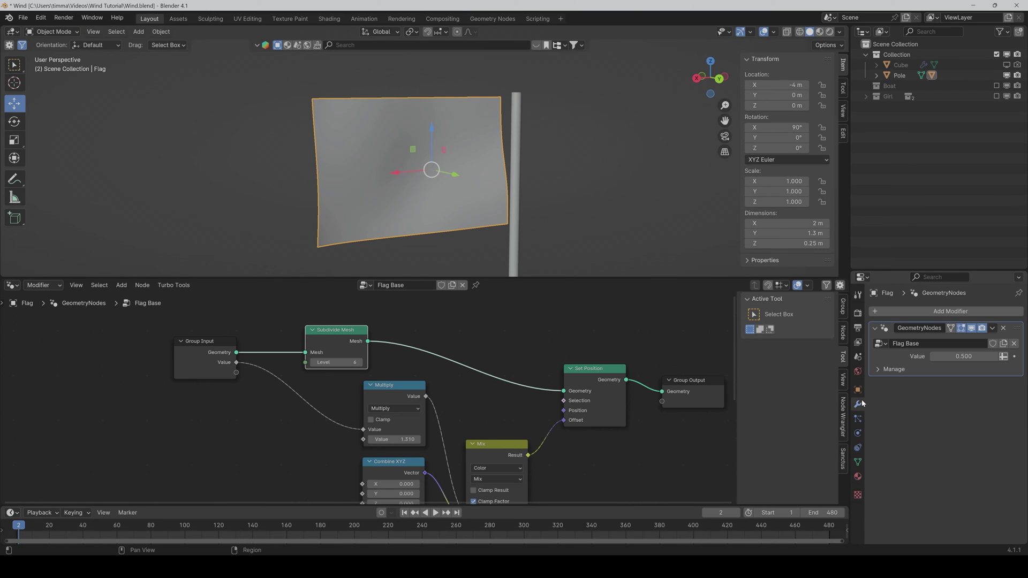
{"action": "left_click", "coordinate": [1003, 357]}
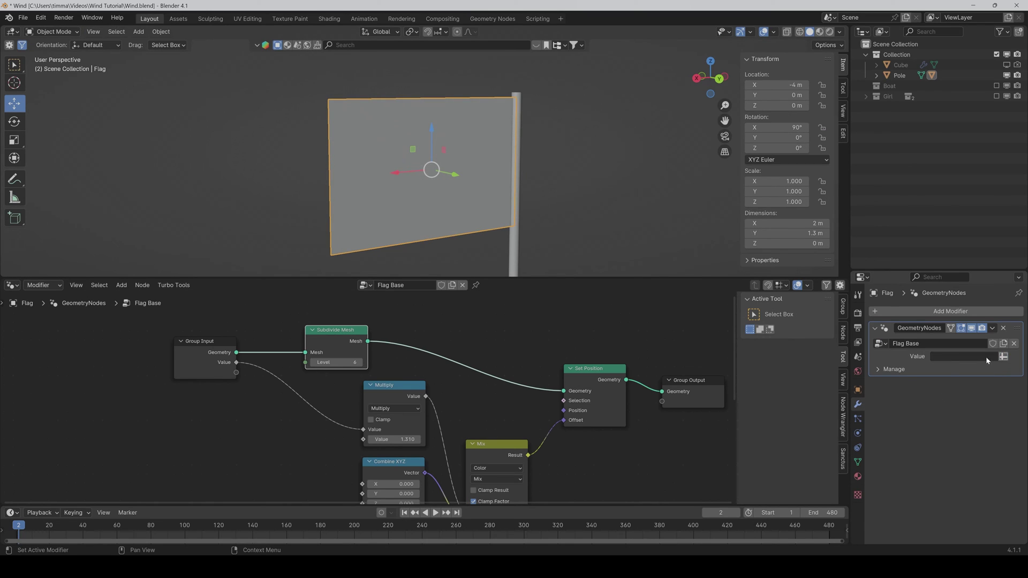
{"action": "left_click", "coordinate": [949, 356]}
{"action": "left_click", "coordinate": [890, 393]}
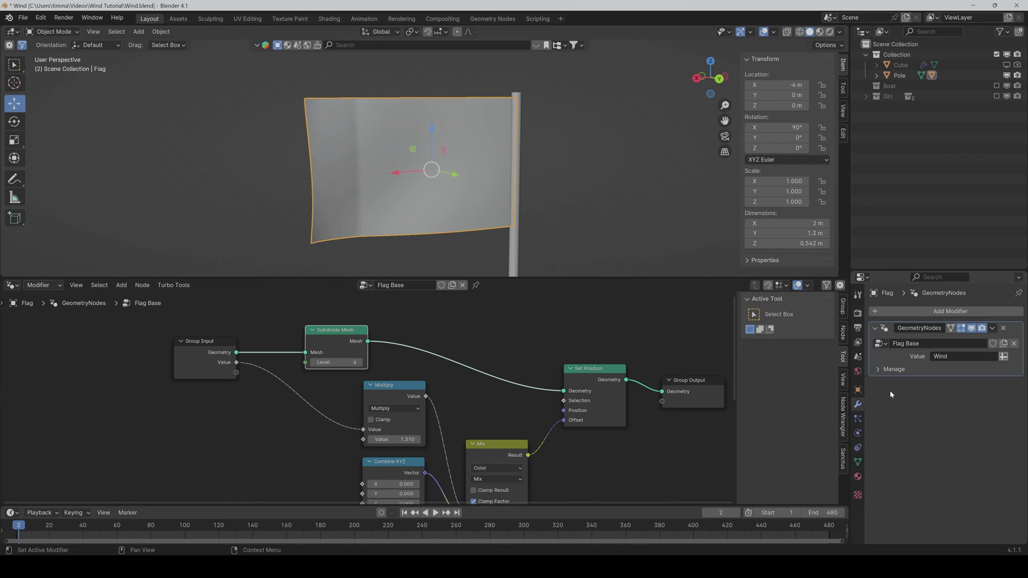
Step: Keep the Multiply node factor at 1 and preview the flag's waving animation
{"action": "middle_click_drag", "start_coordinate": [499, 436], "coordinate": [484, 393]}
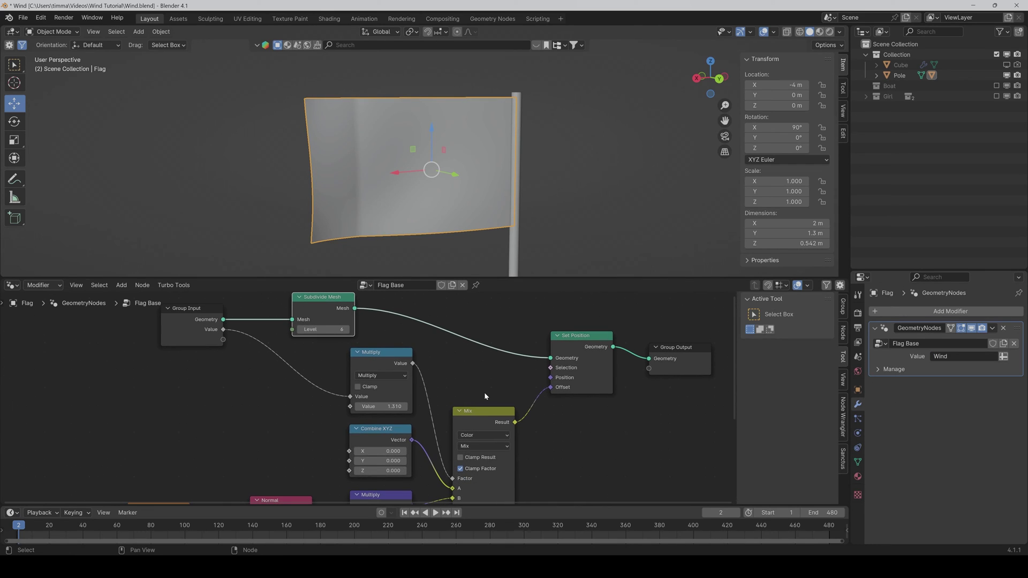
{"action": "left_click", "coordinate": [409, 405]}
{"action": "type", "text": "0"}
{"action": "key", "text": "Return"}
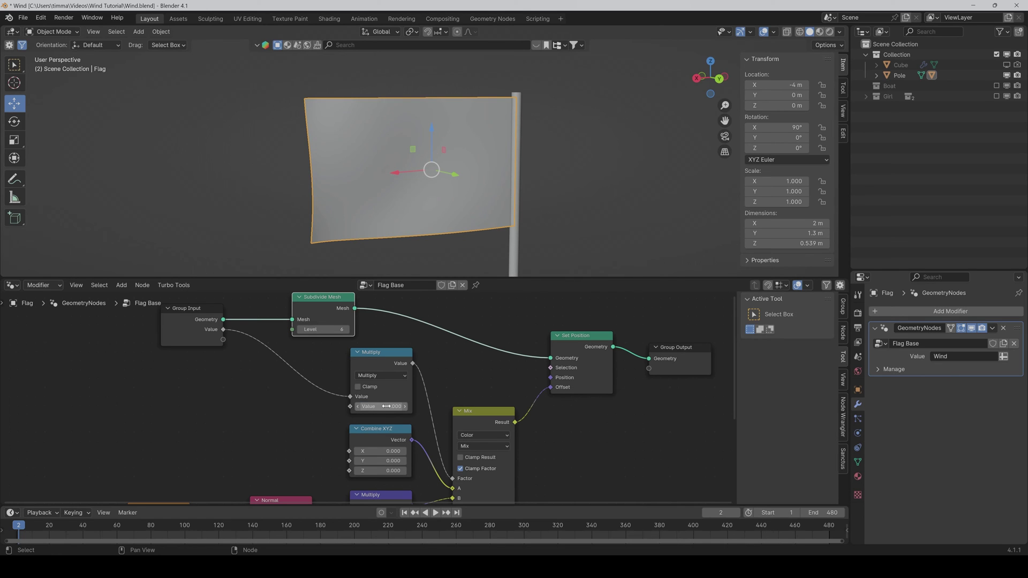
{"action": "key", "text": "ctrl+z"}
{"action": "key", "text": "space"}
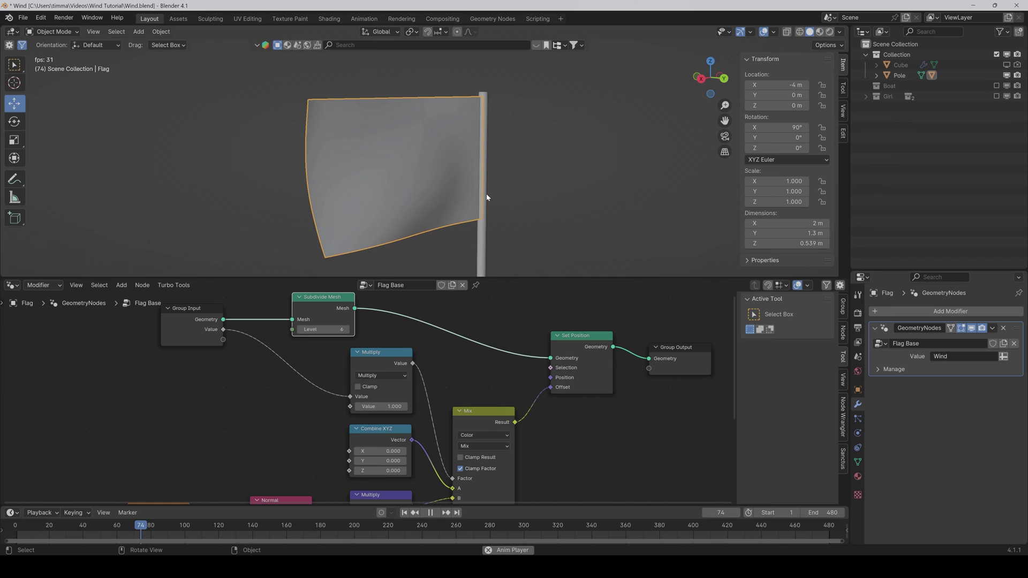
{"action": "key", "text": "space"}
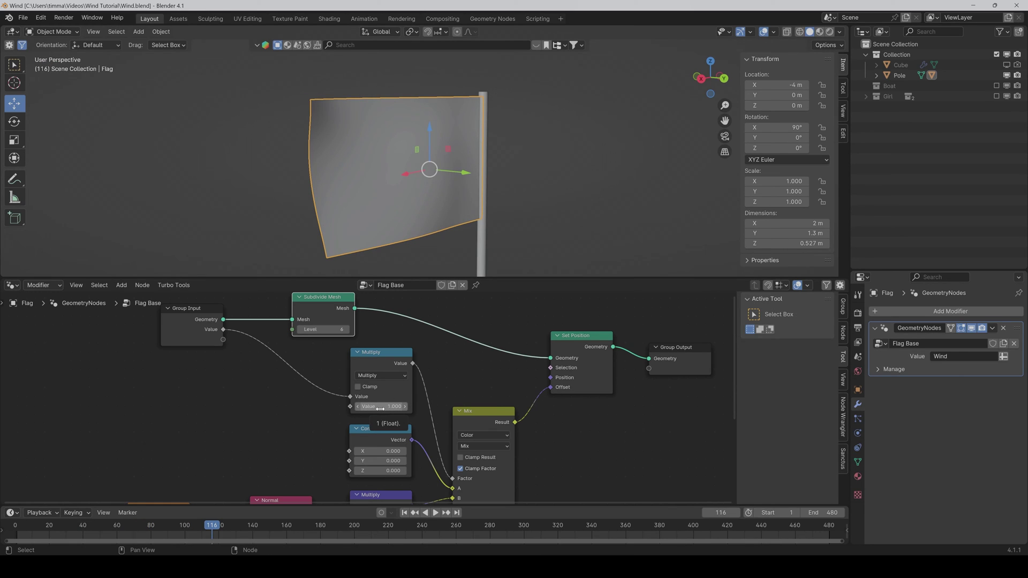
{"action": "mouse_move", "coordinate": [380, 407]}
{"action": "left_mouse_down"}
{"action": "mouse_move", "coordinate": [434, 407]}
{"action": "mouse_move", "coordinate": [380, 407]}
{"action": "left_mouse_up"}
{"action": "key", "text": "space"}
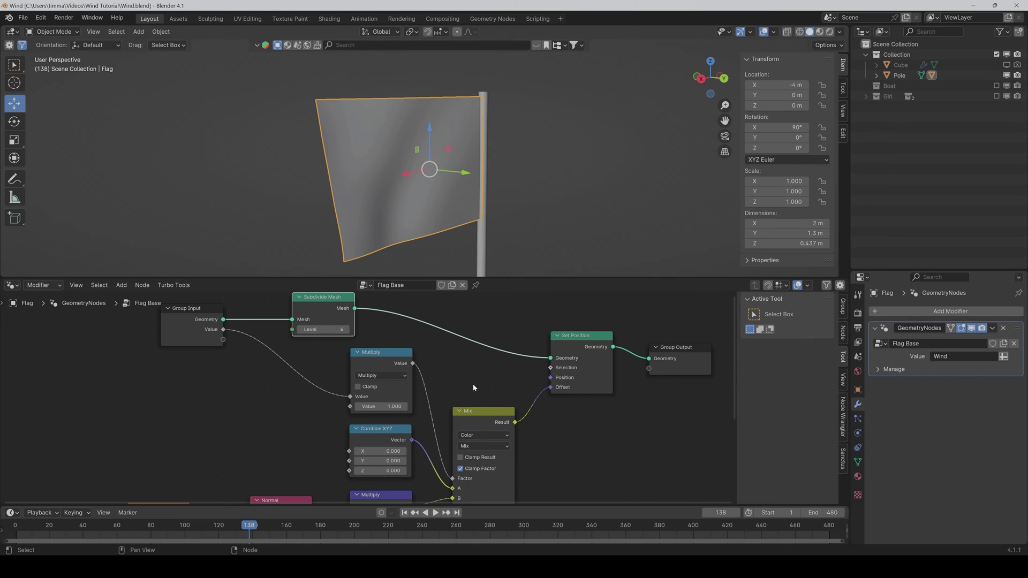
Step: Duplicate the Noise Texture and Add nodes below and change the copy to Subtract
{"action": "middle_click_drag", "start_coordinate": [481, 364], "coordinate": [498, 406]}
{"action": "scroll", "coordinate": [497, 405], "scroll_direction": "down", "scroll_amount": 3}
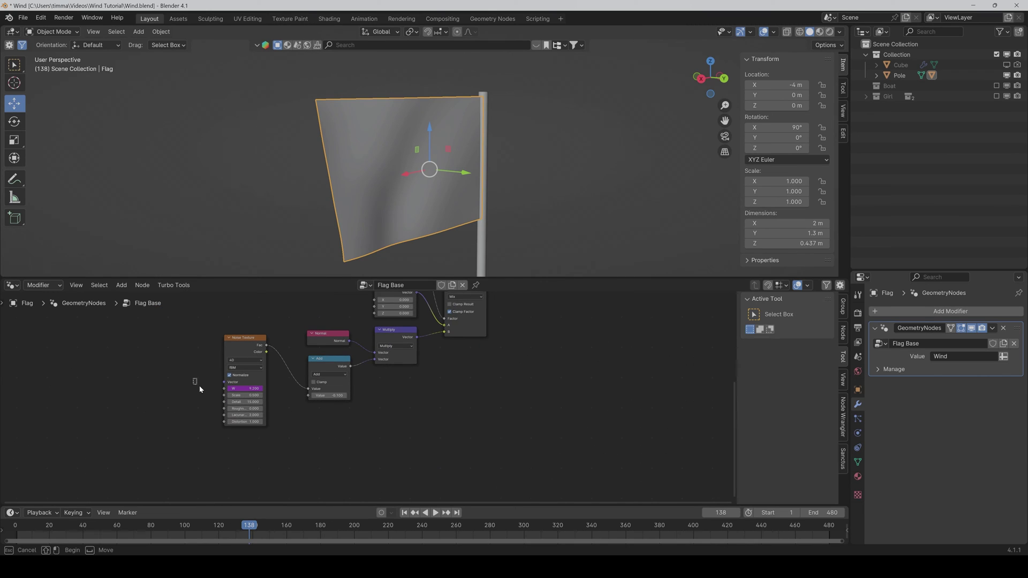
{"action": "left_click_drag", "start_coordinate": [193, 377], "coordinate": [334, 424]}
{"action": "key", "text": "shift+d"}
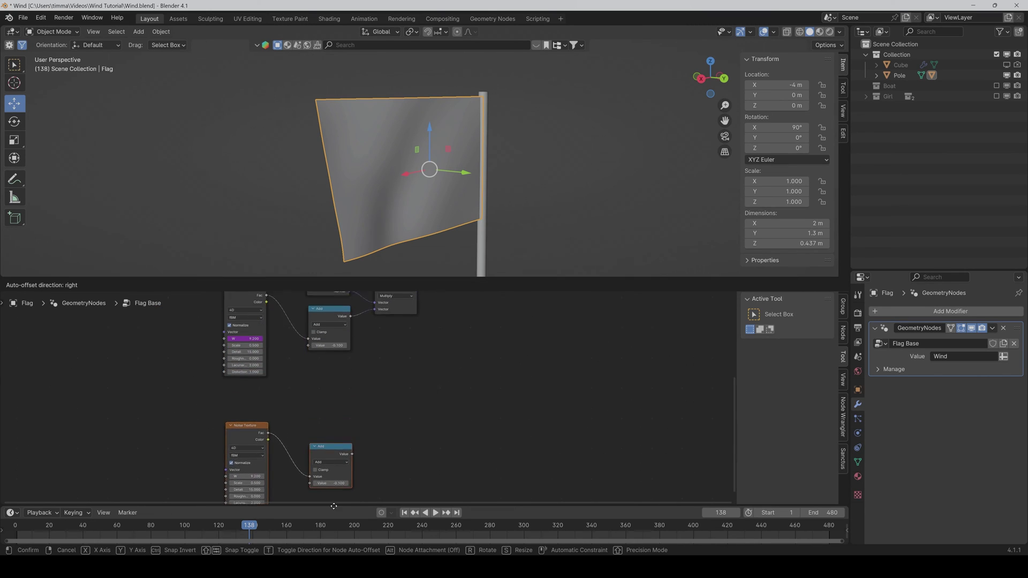
{"action": "left_click", "coordinate": [334, 438]}
{"action": "middle_click_drag", "start_coordinate": [450, 337], "coordinate": [430, 384]}
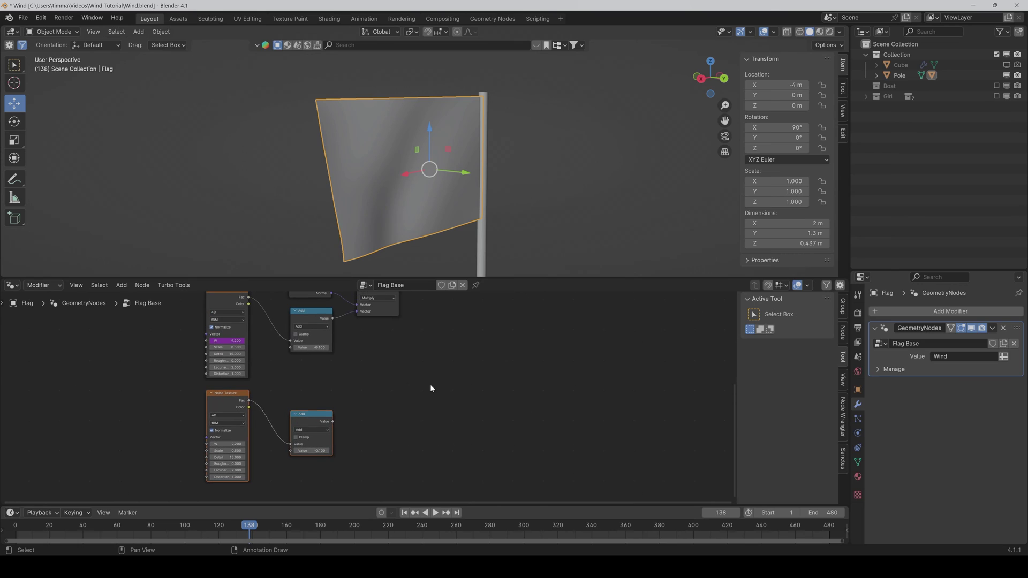
{"action": "left_click", "coordinate": [310, 431]}
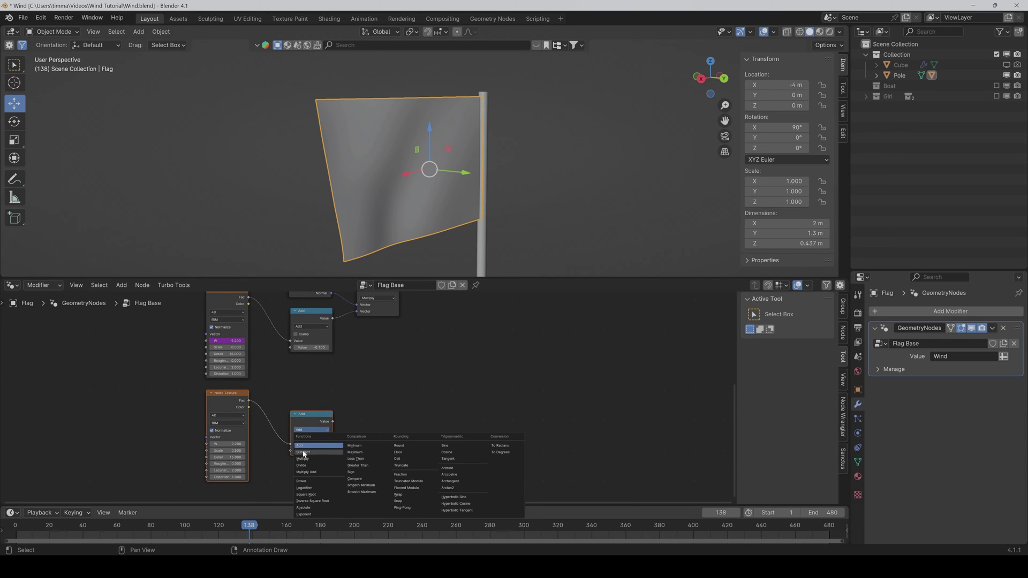
{"action": "left_click", "coordinate": [304, 450]}
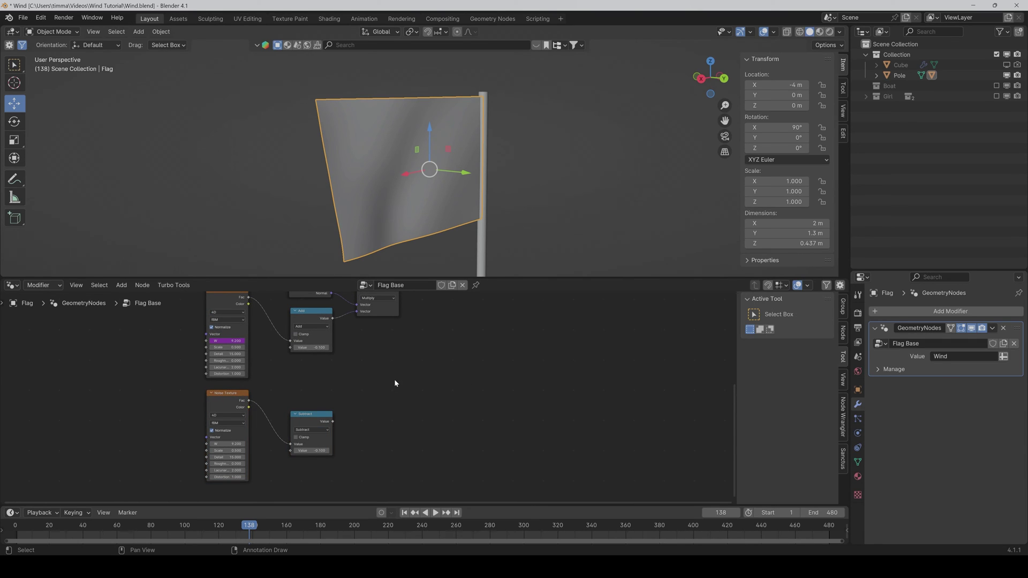
Step: Add a Combine XYZ node fed by Subtract's result, and shift the Mix node right
{"action": "key", "text": "shift+a"}
{"action": "type", "text": "com"}
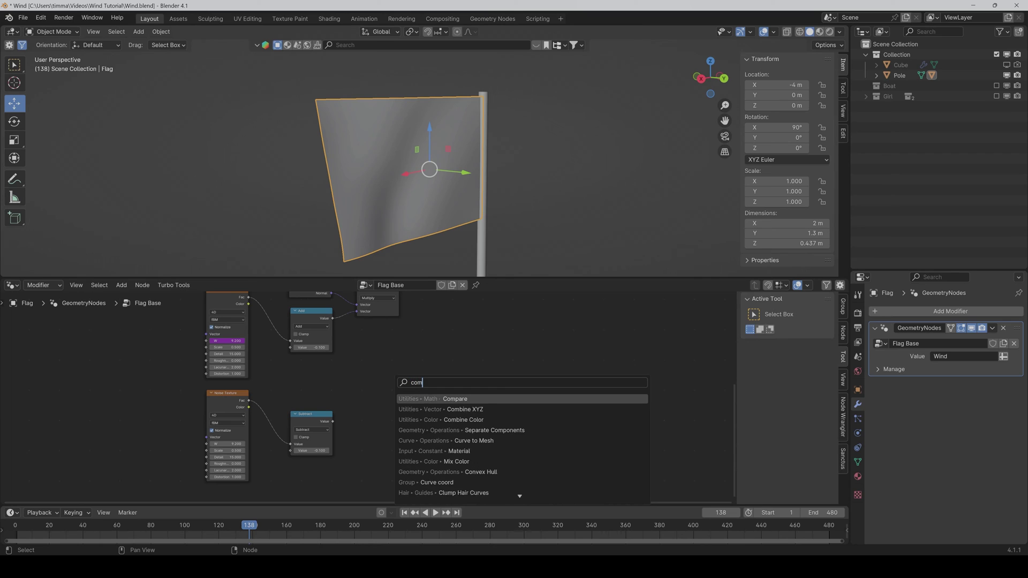
{"action": "type", "text": " x"}
{"action": "key", "text": "Return"}
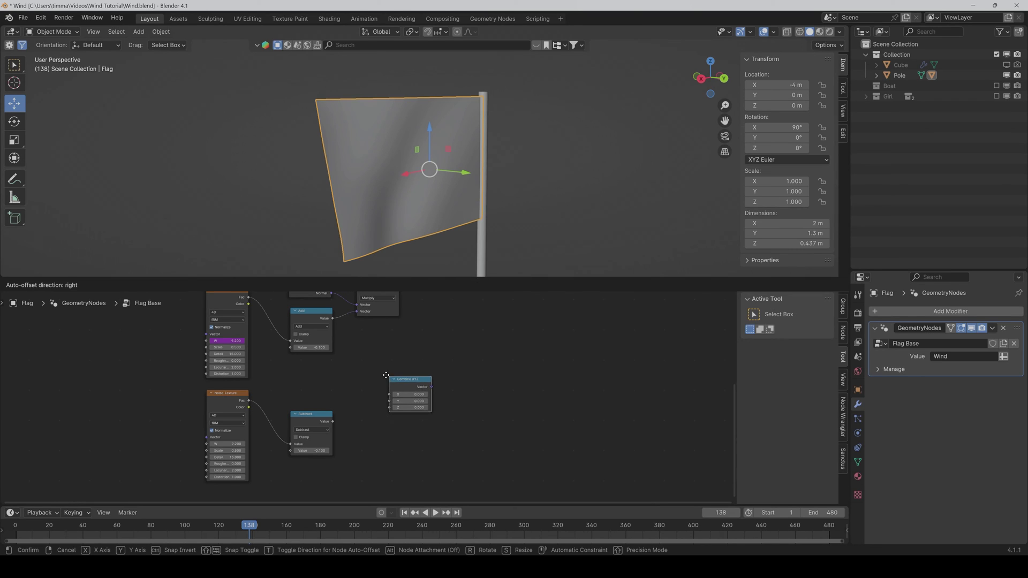
{"action": "left_click", "coordinate": [371, 367]}
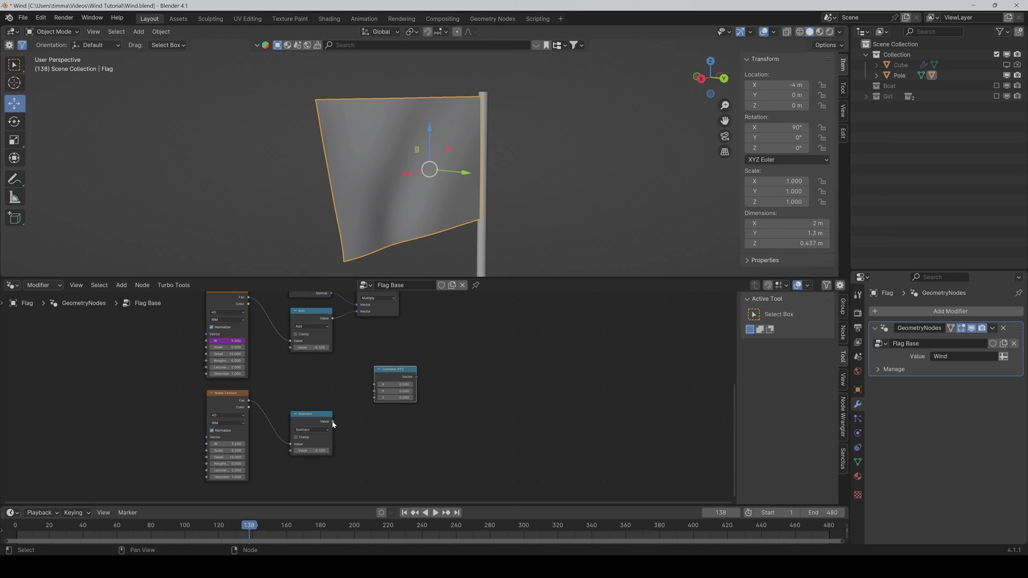
{"action": "left_click_drag", "start_coordinate": [332, 421], "coordinate": [374, 393]}
{"action": "middle_click_drag", "start_coordinate": [483, 357], "coordinate": [429, 405]}
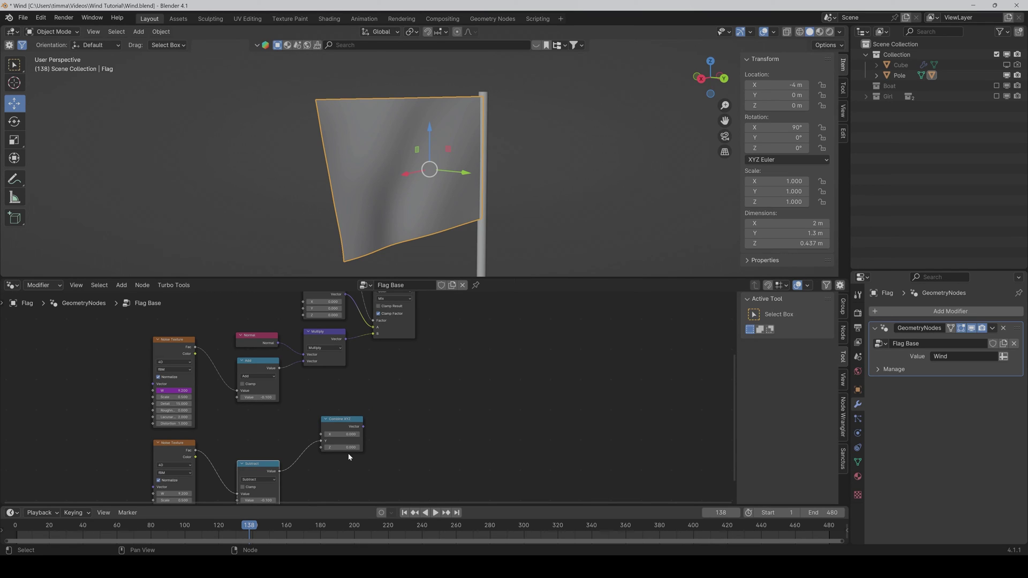
{"action": "scroll", "coordinate": [433, 378], "scroll_direction": "down", "scroll_amount": 2}
{"action": "middle_click_drag", "start_coordinate": [459, 332], "coordinate": [446, 344]}
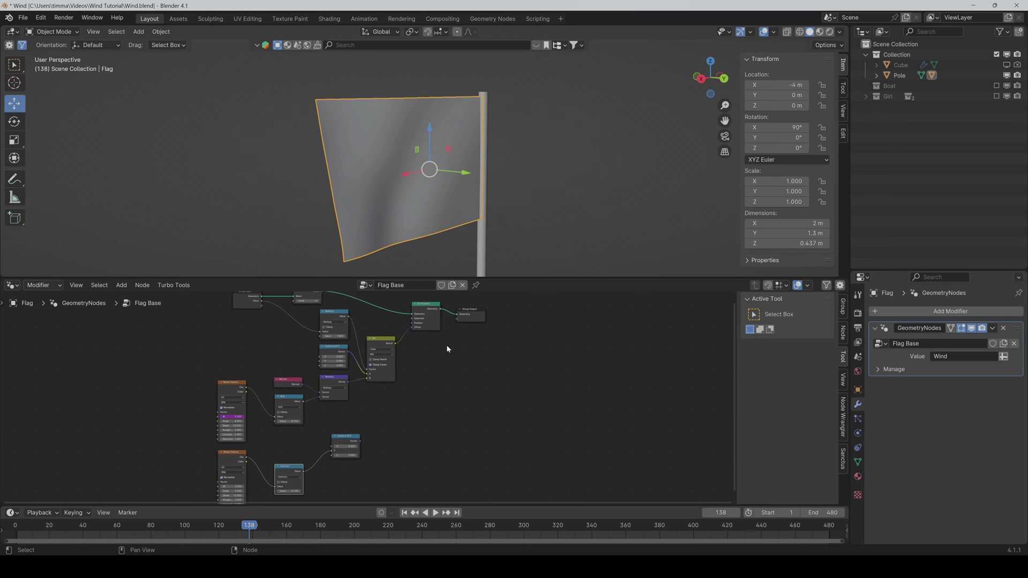
{"action": "left_click_drag", "start_coordinate": [382, 340], "coordinate": [445, 365]}
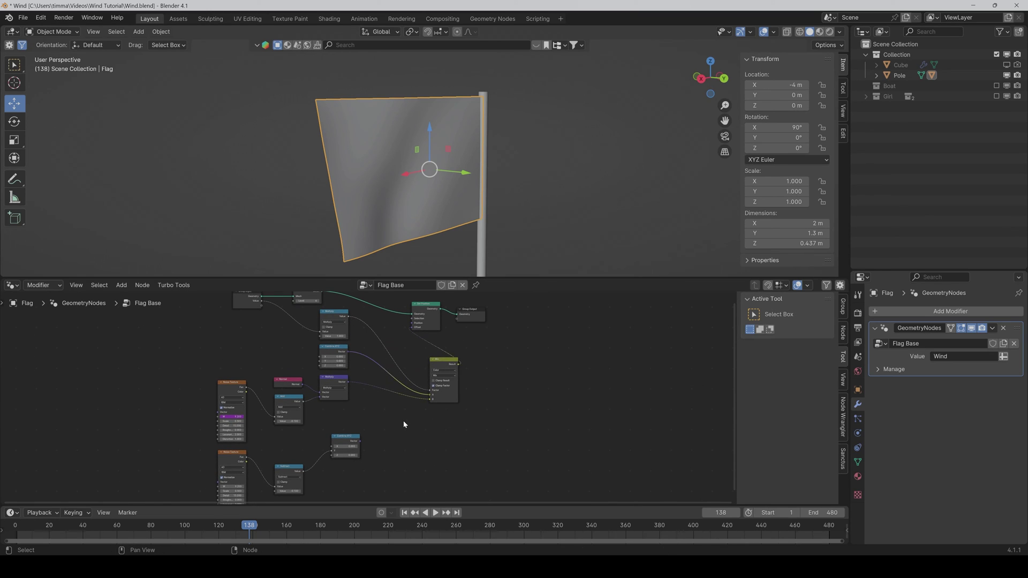
Step: Add a Vector Math Add node before Mix, fed by the Combine XYZ vector
{"action": "key", "text": "shift+a"}
{"action": "type", "text": "vector"}
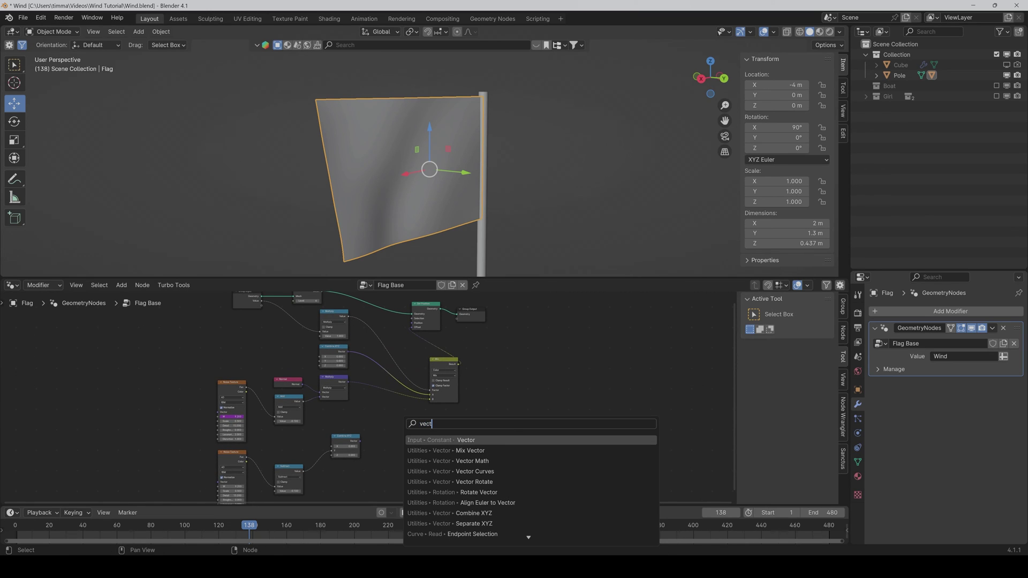
{"action": "key", "text": "Down"}
{"action": "key", "text": "Down"}
{"action": "key", "text": "Return"}
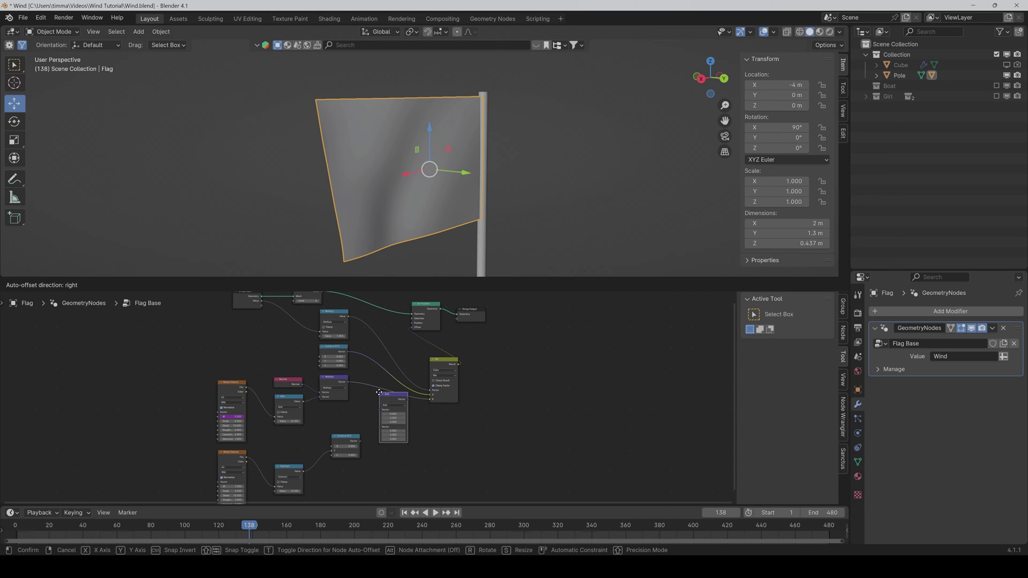
{"action": "left_click", "coordinate": [380, 395]}
{"action": "scroll", "coordinate": [387, 400], "scroll_direction": "up", "scroll_amount": 2}
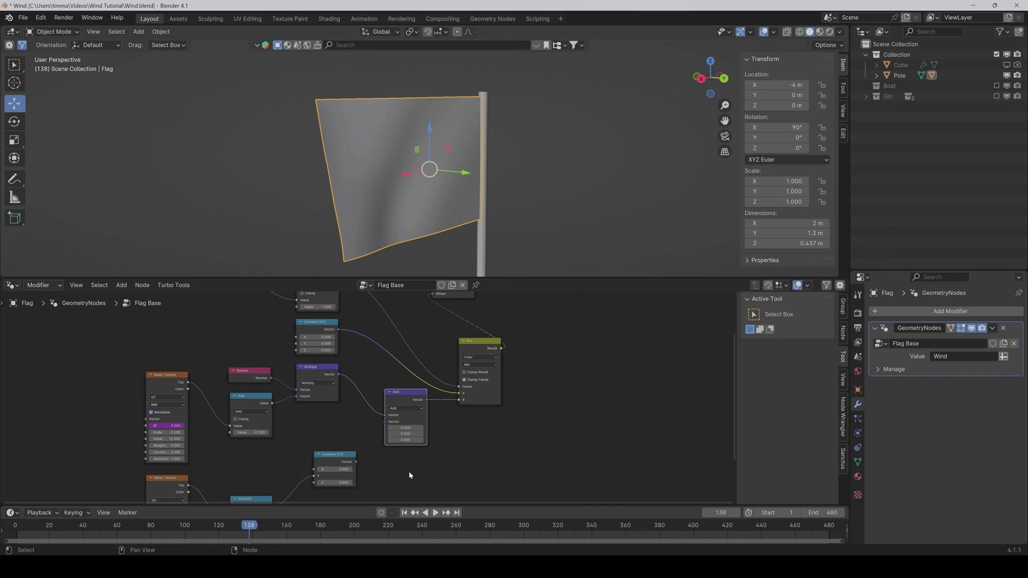
{"action": "middle_click_drag", "start_coordinate": [409, 472], "coordinate": [386, 454]}
{"action": "left_click_drag", "start_coordinate": [334, 442], "coordinate": [363, 400]}
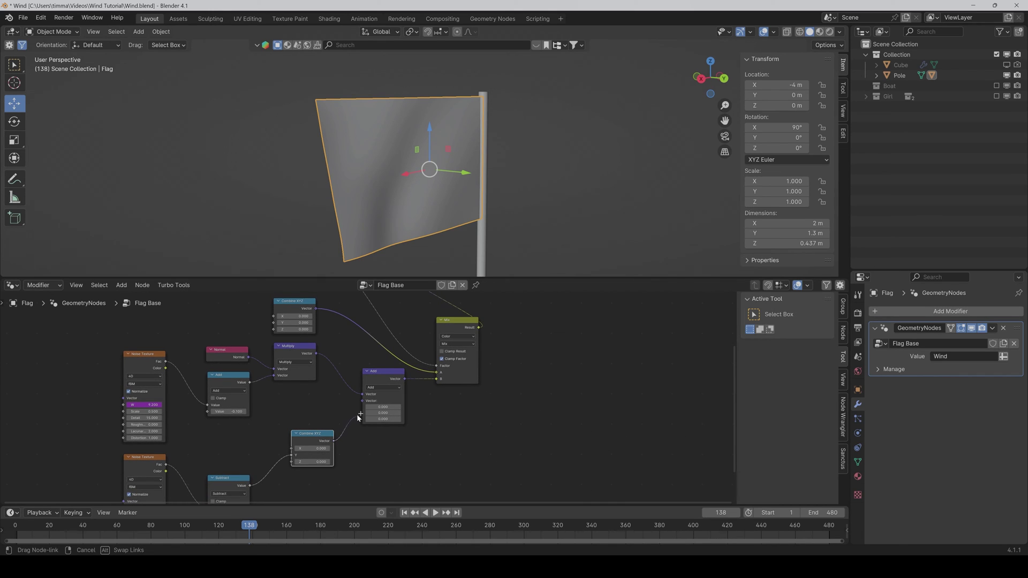
Step: Lower and retype the Subtract node's value to reshape the flag
{"action": "middle_click_drag", "start_coordinate": [474, 182], "coordinate": [422, 188]}
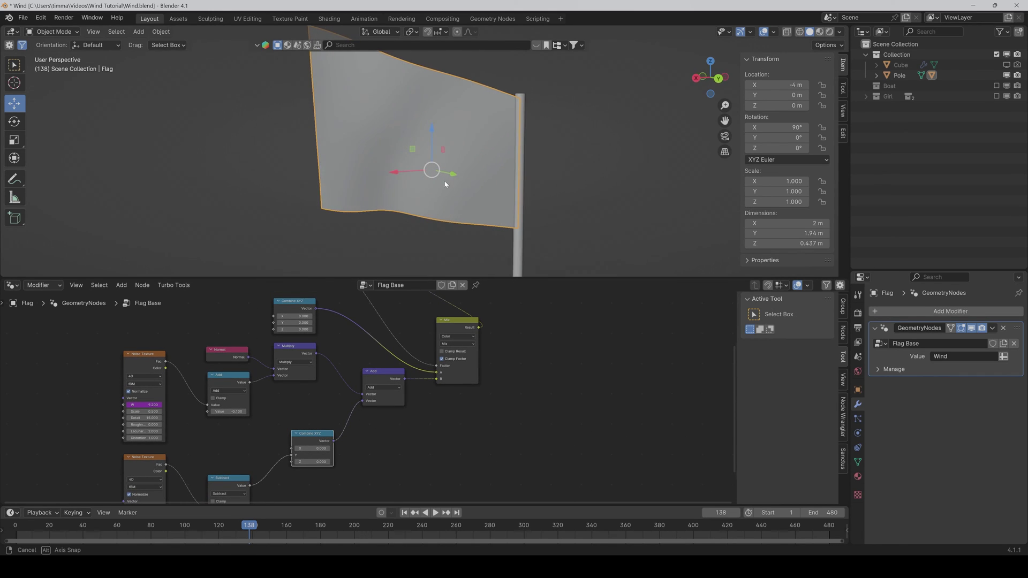
{"action": "mouse_move", "coordinate": [338, 418]}
{"action": "middle_mouse_down"}
{"action": "mouse_move", "coordinate": [255, 478]}
{"action": "mouse_move", "coordinate": [413, 391]}
{"action": "middle_mouse_up"}
{"action": "double_click", "coordinate": [288, 419]}
{"action": "type", "text": "100"}
{"action": "key", "text": "Return"}
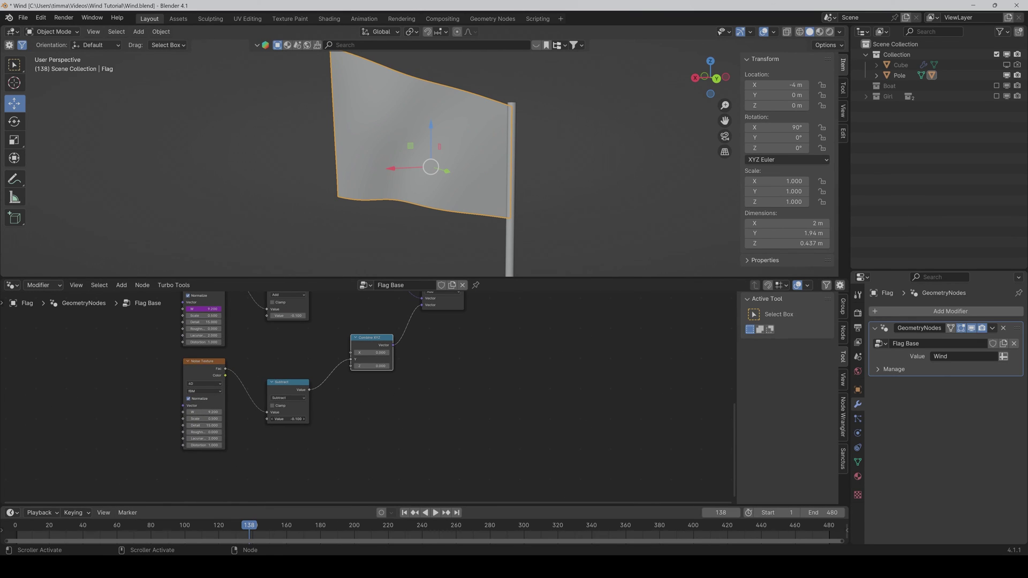
{"action": "left_click_drag", "start_coordinate": [289, 418], "coordinate": [249, 419]}
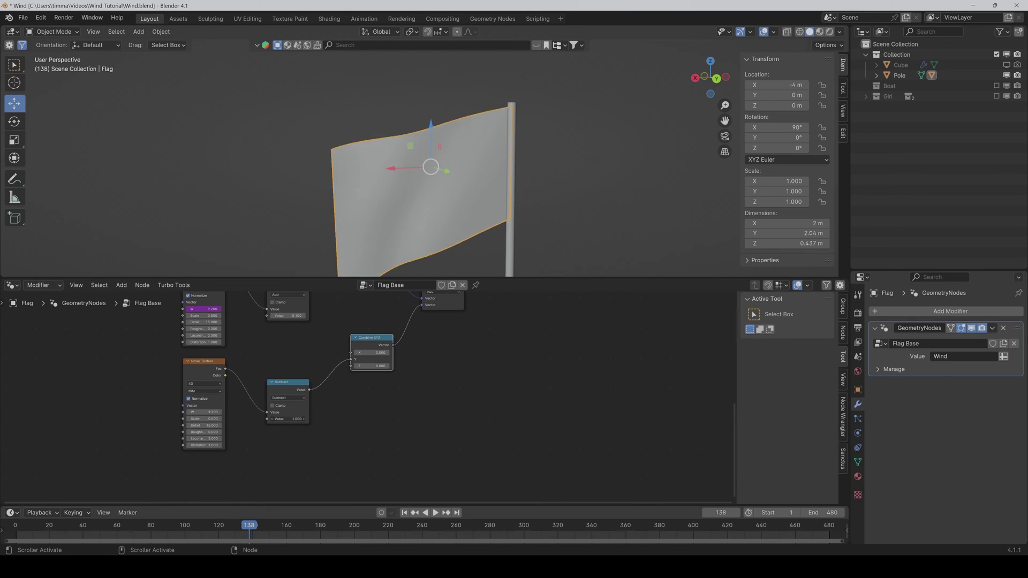
{"action": "double_click", "coordinate": [288, 418]}
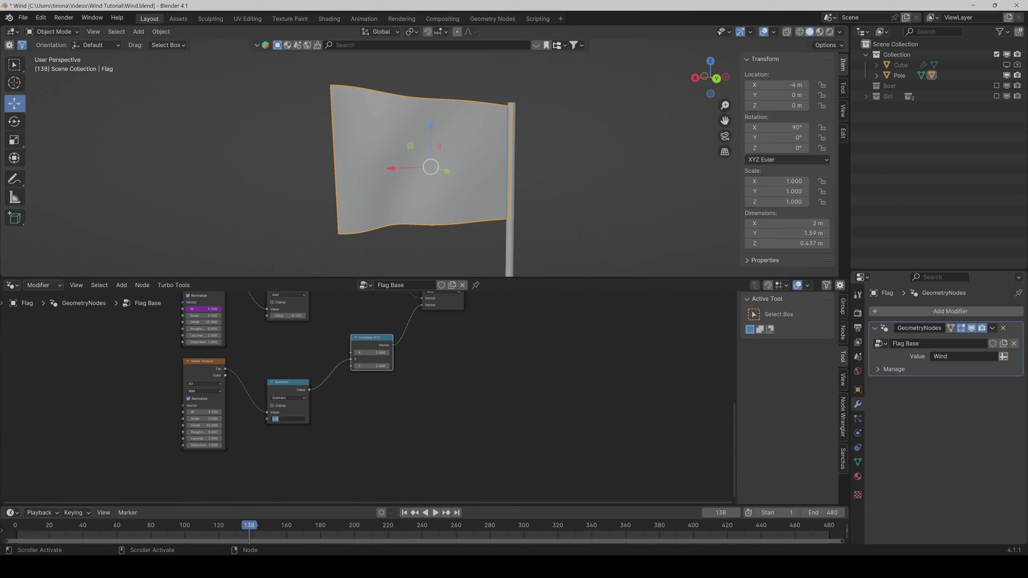
{"action": "key", "text": "BackSpace"}
{"action": "key", "text": "Return"}
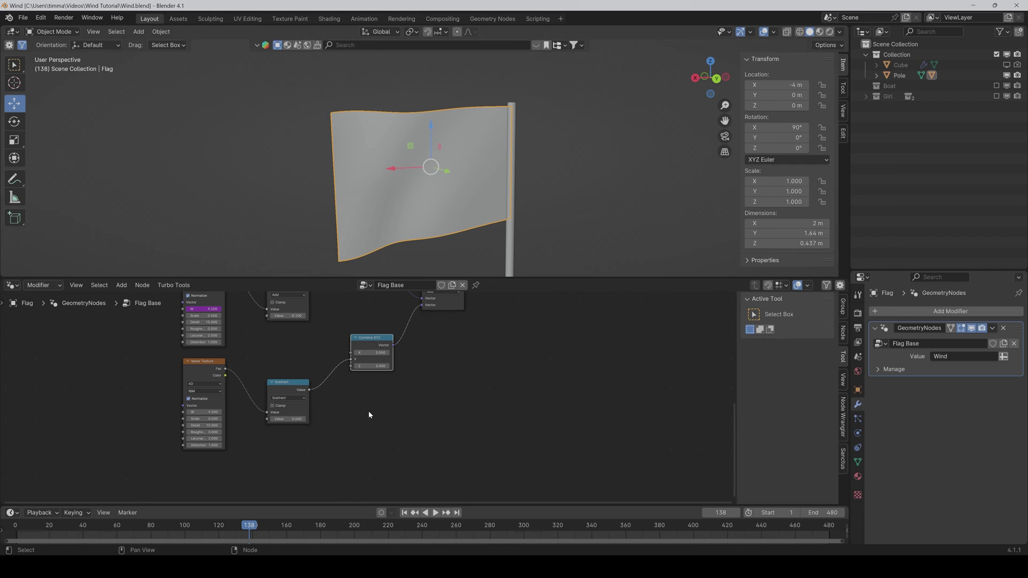
Step: Switch the upper math node to Multiply and raise its value
{"action": "middle_click_drag", "start_coordinate": [301, 335], "coordinate": [337, 374]}
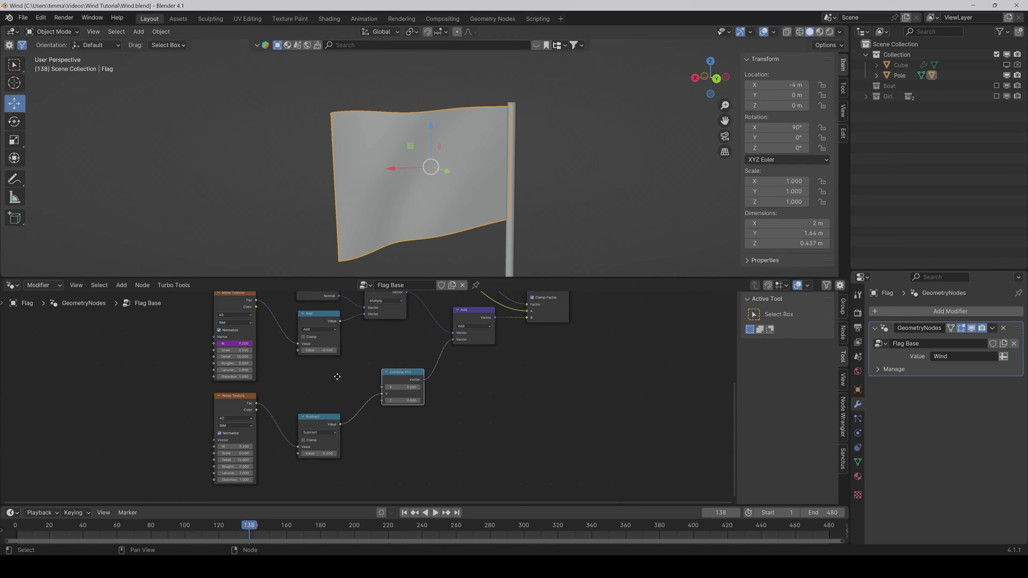
{"action": "left_click", "coordinate": [323, 335]}
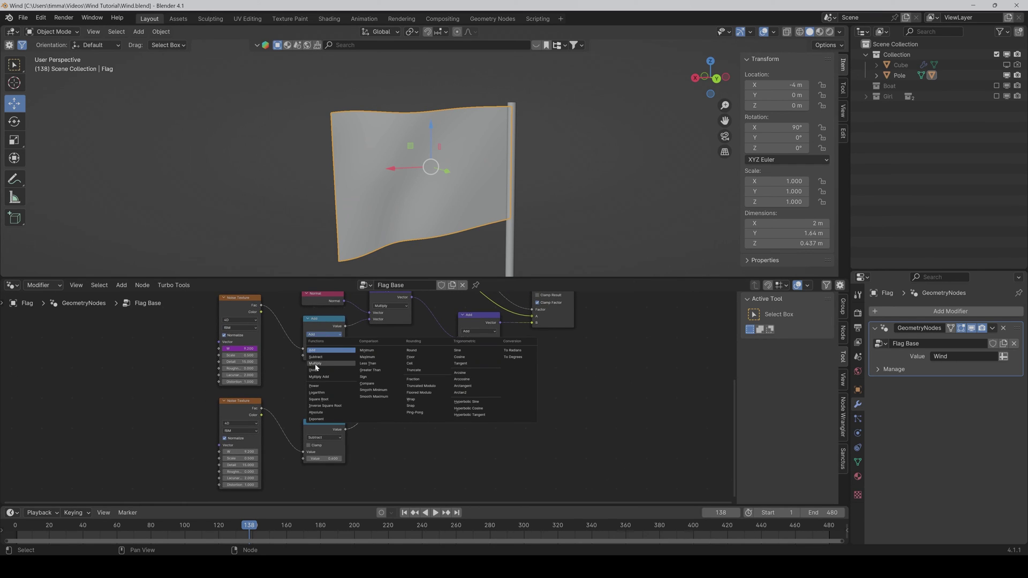
{"action": "left_click", "coordinate": [331, 363]}
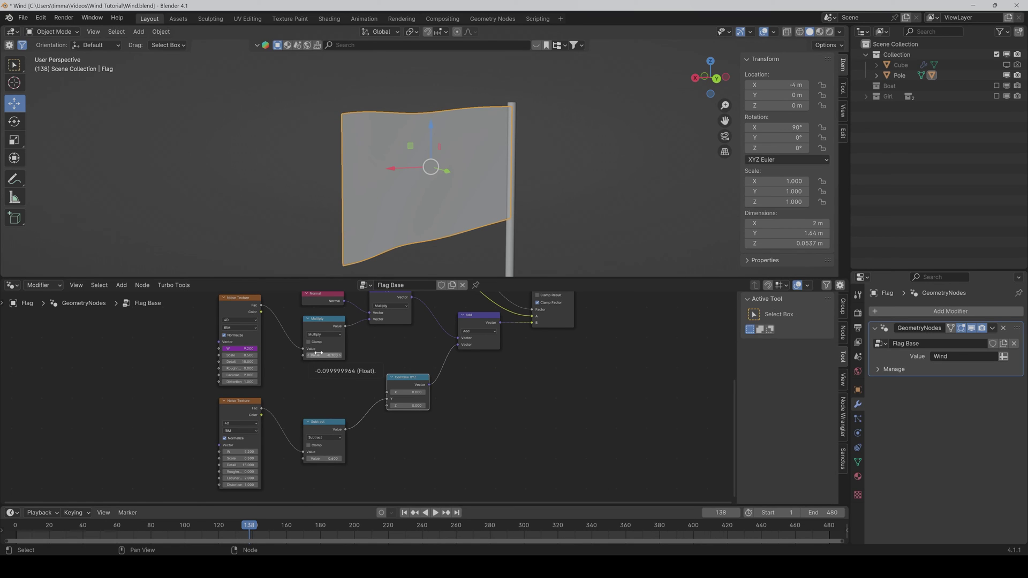
{"action": "left_click_drag", "start_coordinate": [318, 354], "coordinate": [354, 354]}
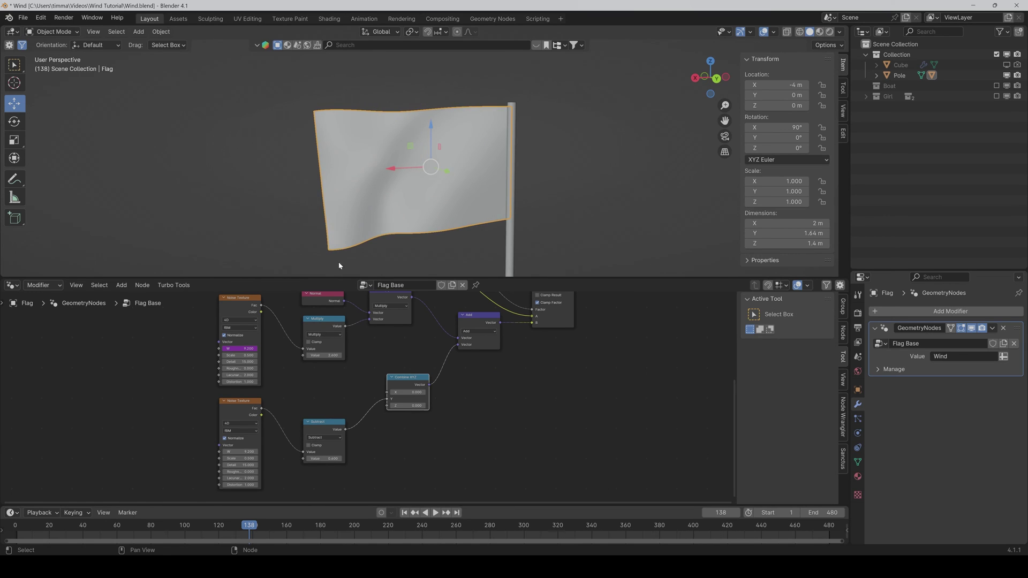
Step: Push the Multiply value higher during playback, then type a final value
{"action": "mouse_move", "coordinate": [338, 261]}
{"action": "middle_mouse_down"}
{"action": "mouse_move", "coordinate": [401, 204]}
{"action": "mouse_move", "coordinate": [350, 223]}
{"action": "middle_mouse_up"}
{"action": "key", "text": "space"}
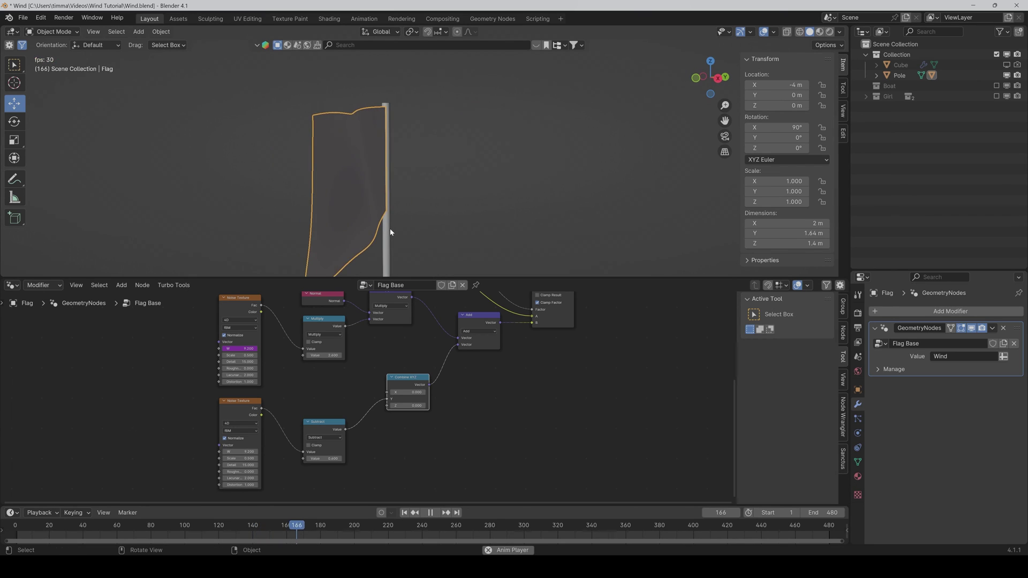
{"action": "left_click_drag", "start_coordinate": [325, 356], "coordinate": [353, 355]}
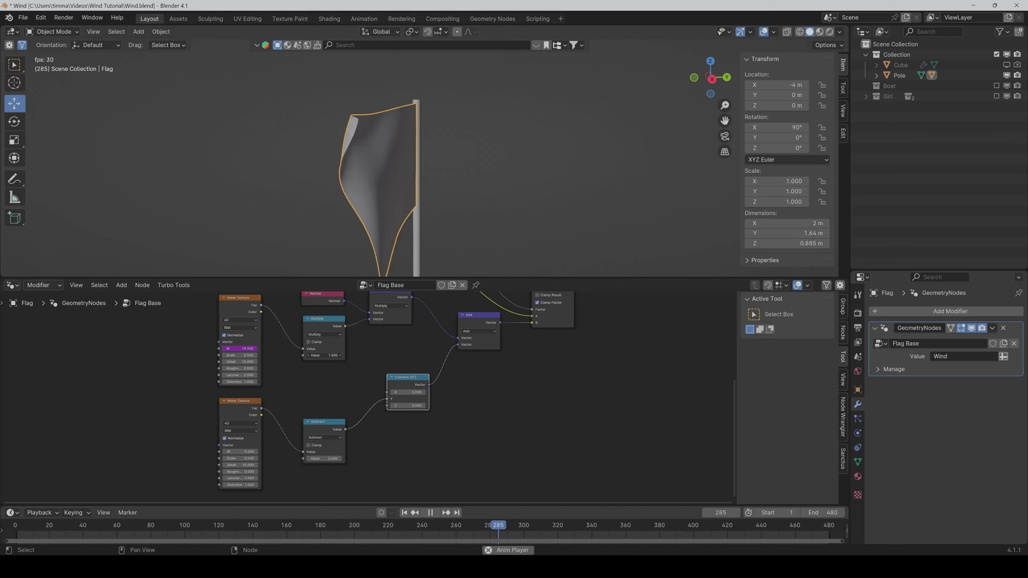
{"action": "left_click_drag", "start_coordinate": [325, 355], "coordinate": [329, 346]}
{"action": "middle_click_drag", "start_coordinate": [345, 241], "coordinate": [394, 192]}
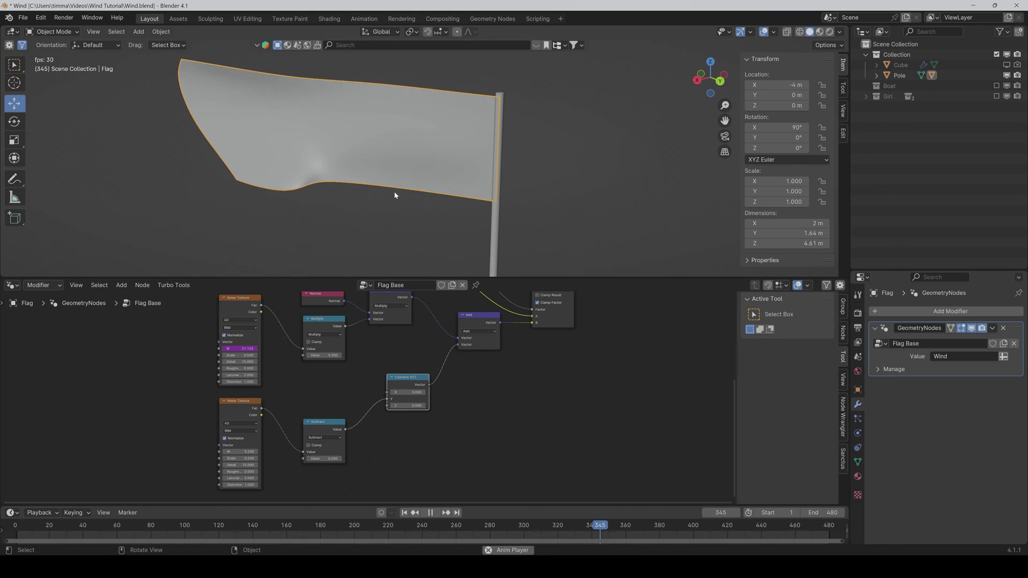
{"action": "key", "text": "space"}
{"action": "middle_click_drag", "start_coordinate": [335, 203], "coordinate": [369, 192]}
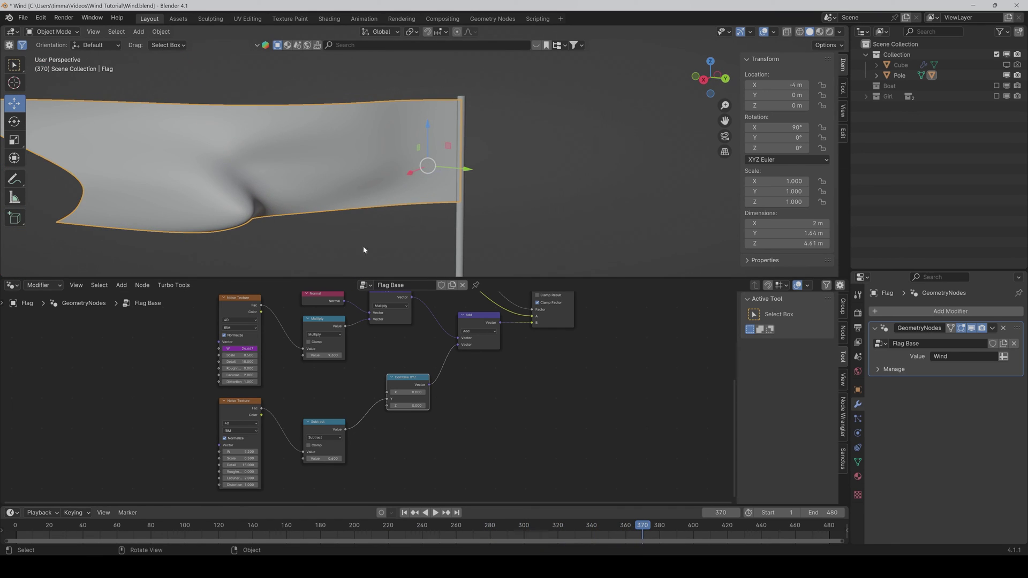
{"action": "double_click", "coordinate": [325, 355]}
{"action": "type", "text": "1"}
{"action": "key", "text": "Return"}
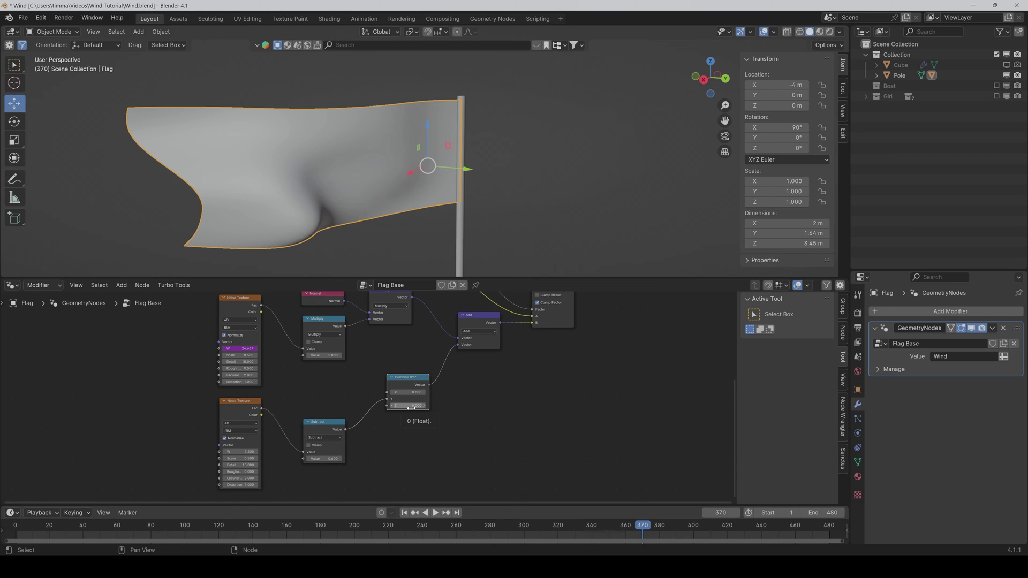
Step: Adjust the Combine XYZ Z offset and reduce the Multiply value
{"action": "left_click_drag", "start_coordinate": [411, 407], "coordinate": [410, 407]}
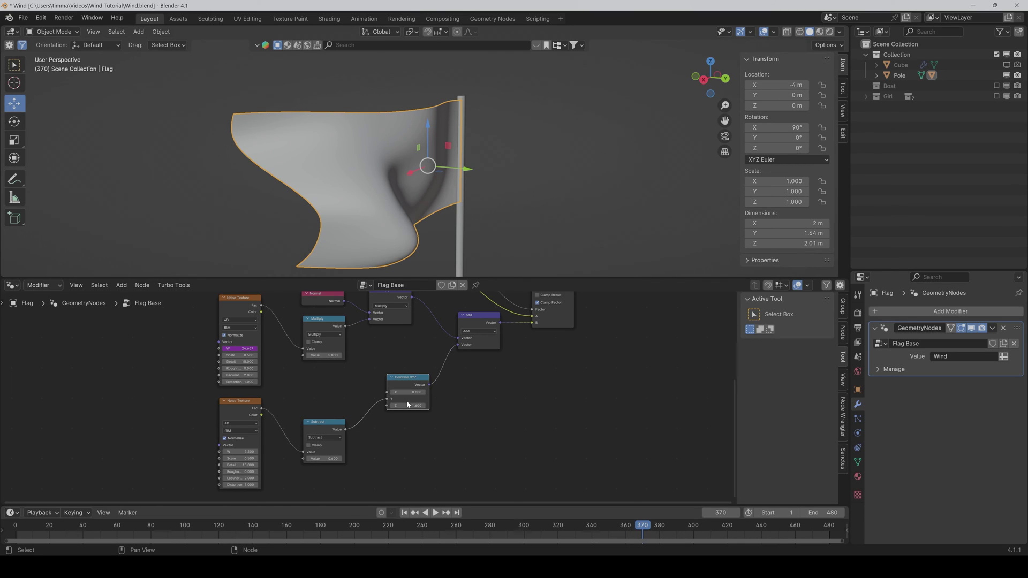
{"action": "left_click", "coordinate": [330, 355]}
{"action": "key", "text": "Return"}
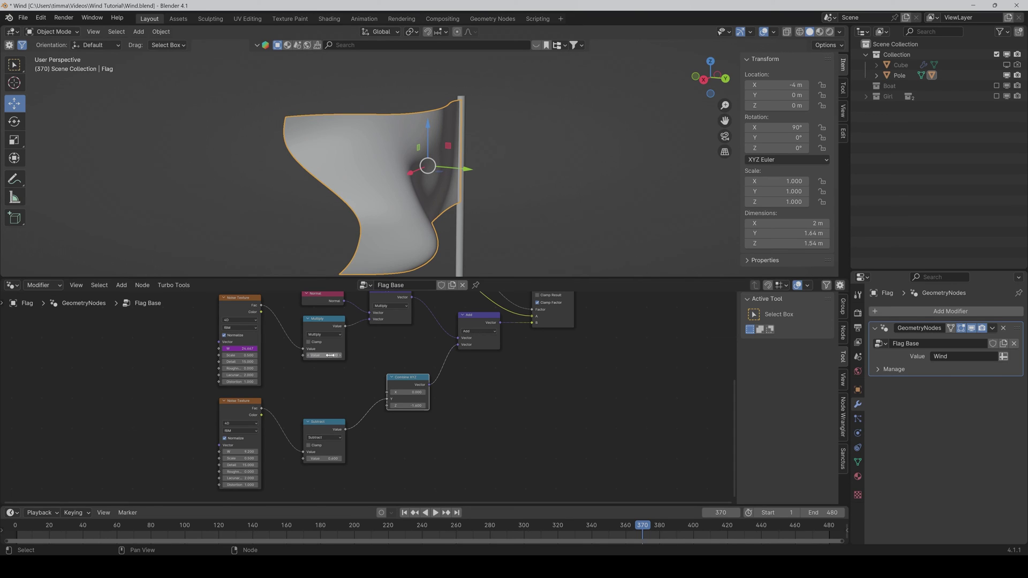
Step: Give Combine XYZ a negative Z offset and save the blend file
{"action": "left_click", "coordinate": [414, 405]}
{"action": "type", "text": "-2"}
{"action": "key", "text": "Return"}
{"action": "key", "text": "ctrl+s"}
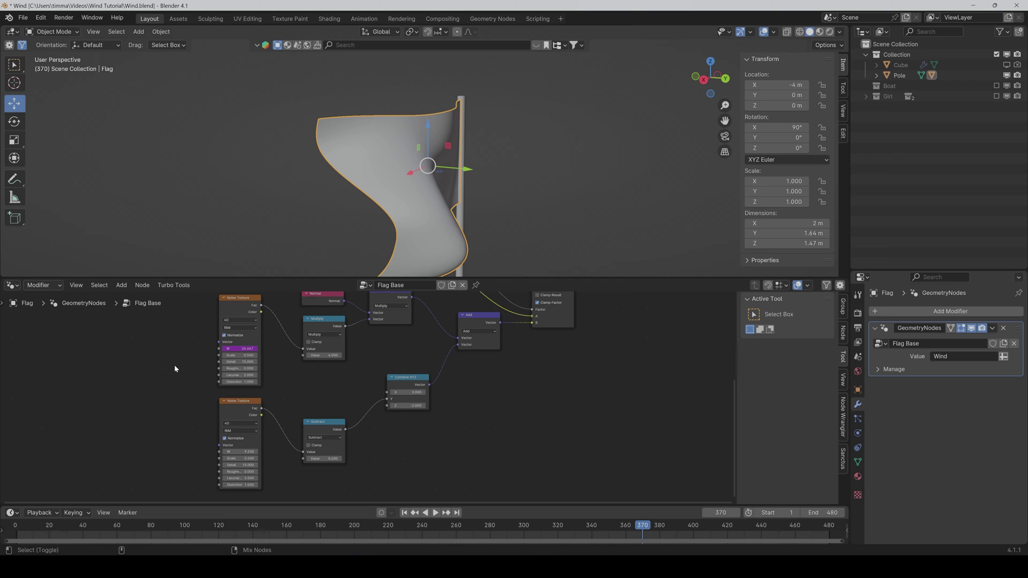
Step: Add a Value node left of the textures and label it Wind Strength
{"action": "key", "text": "shift+a"}
{"action": "type", "text": "value"}
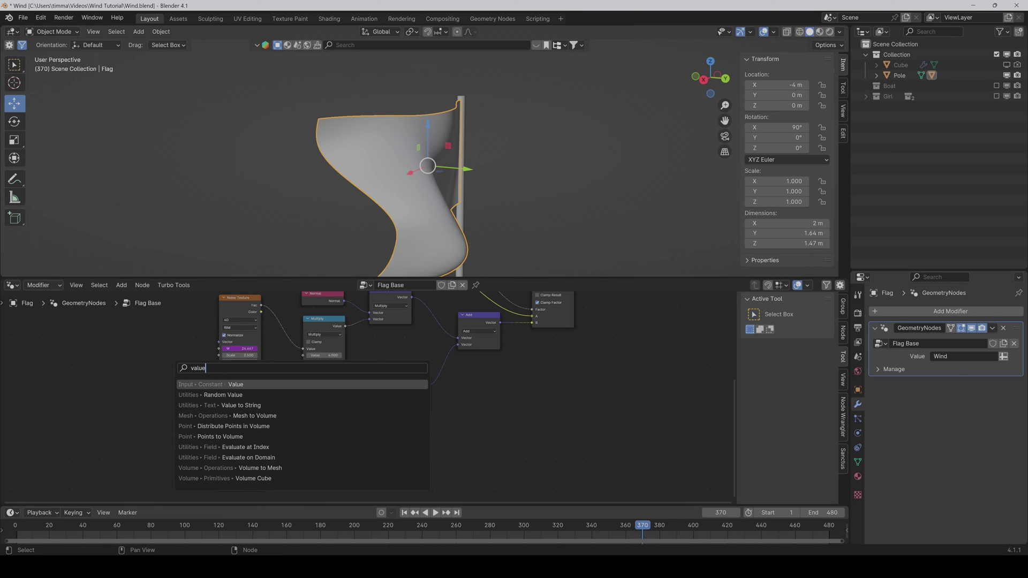
{"action": "key", "text": "Return"}
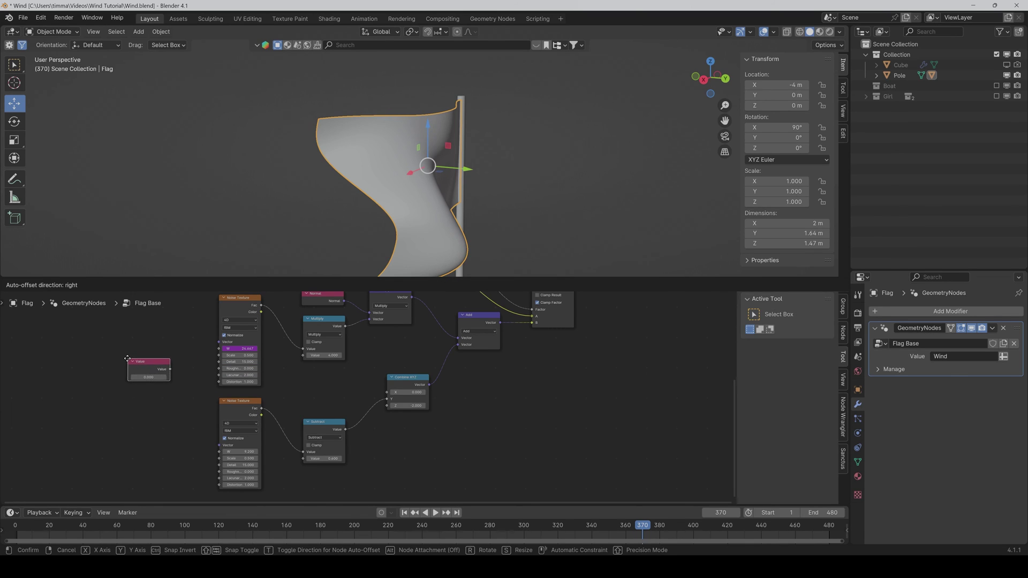
{"action": "left_click", "coordinate": [132, 365]}
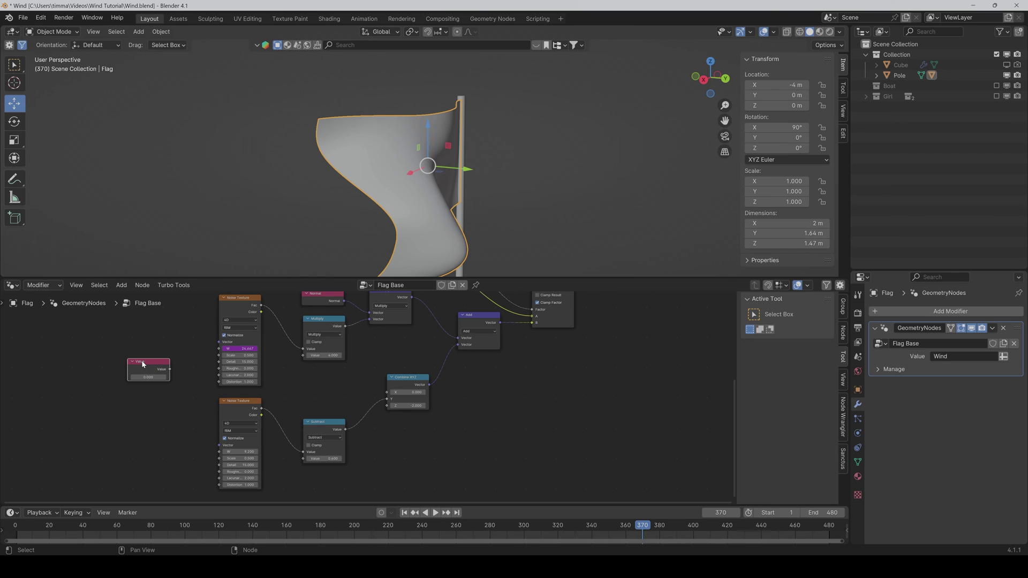
{"action": "key", "text": "F2"}
{"action": "type", "text": "Wind Str"}
{"action": "type", "text": "ength"}
{"action": "key", "text": "Return"}
Step: Duplicate the Wind Strength node below and label the copy Downfall
{"action": "key", "text": "shift+d"}
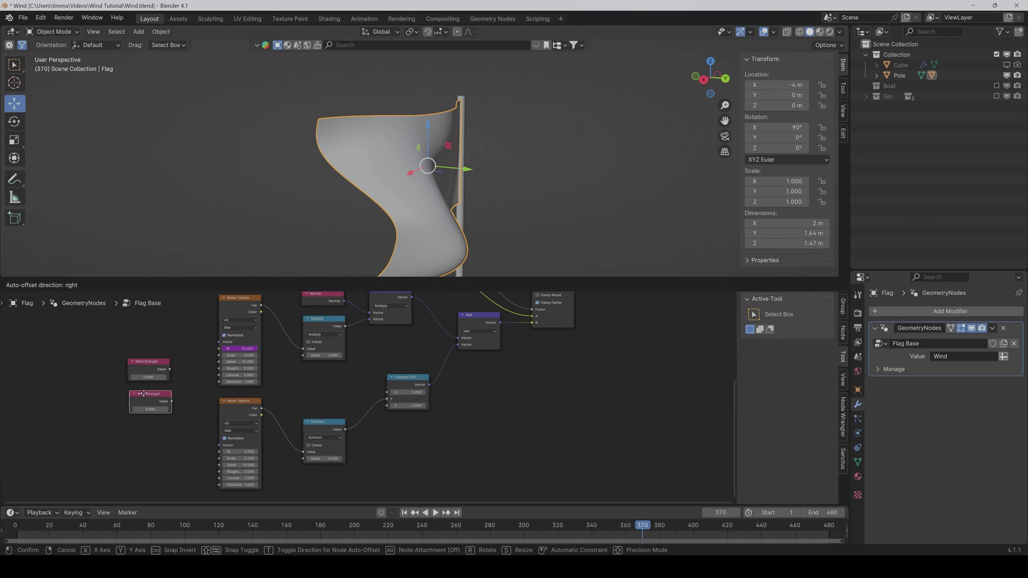
{"action": "left_click", "coordinate": [142, 396]}
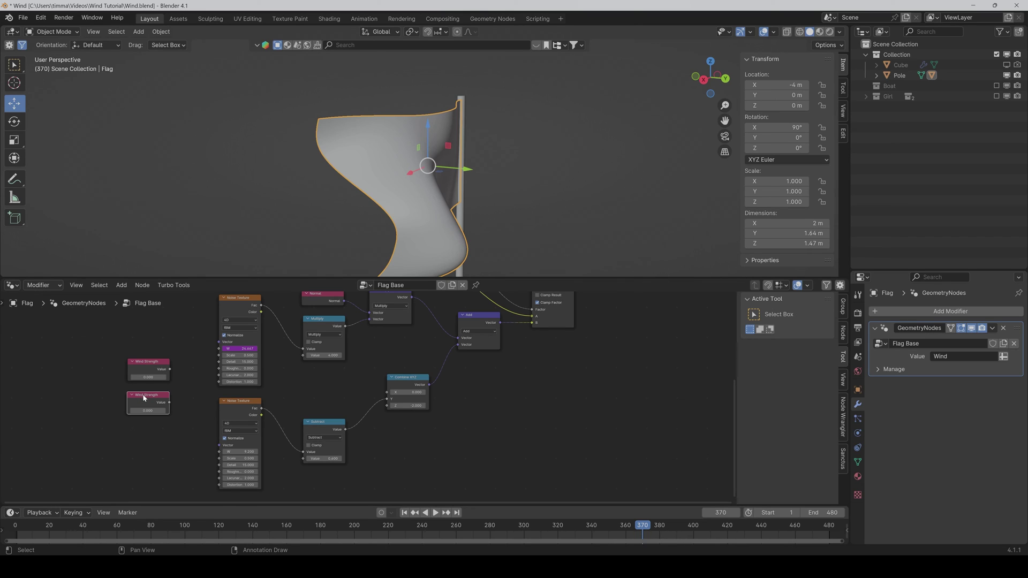
{"action": "key", "text": "F2"}
{"action": "type", "text": "D"}
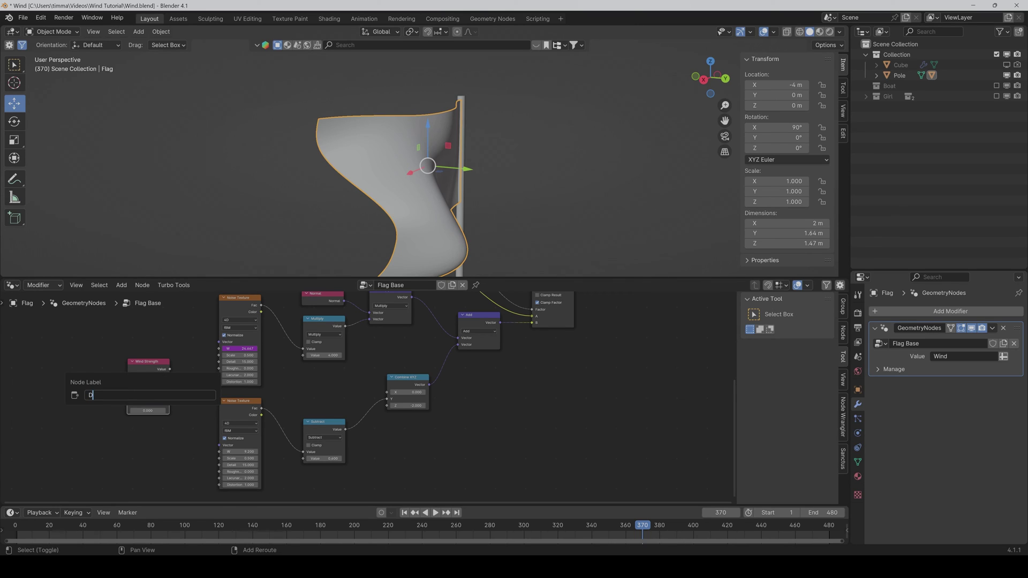
{"action": "type", "text": "ownfall"}
{"action": "key", "text": "Return"}
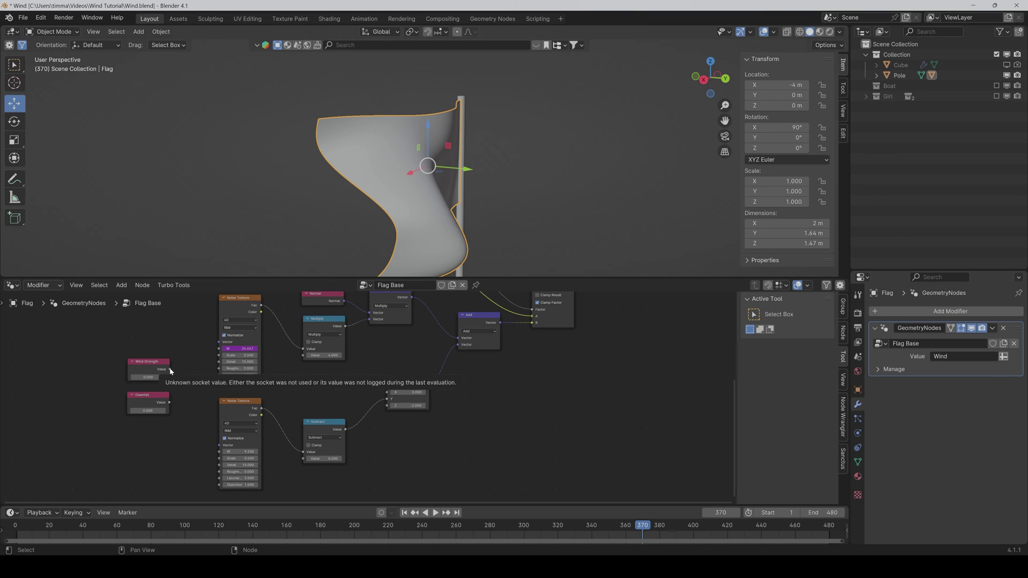
Step: Link Wind Strength into the wave Multiply, then add another Multiply math node above Subtract
{"action": "left_click_drag", "start_coordinate": [170, 370], "coordinate": [304, 355]}
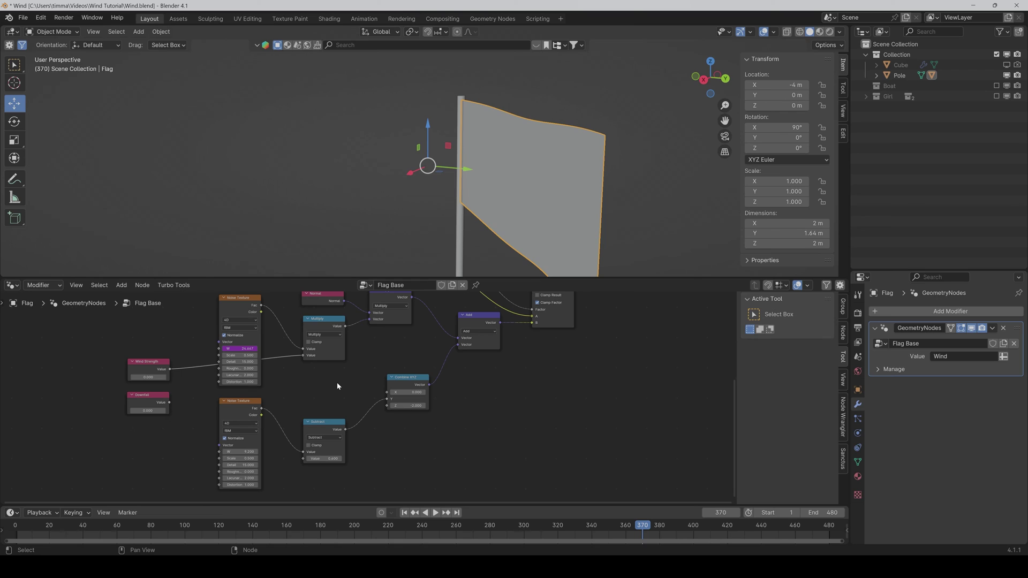
{"action": "key", "text": "shift+a"}
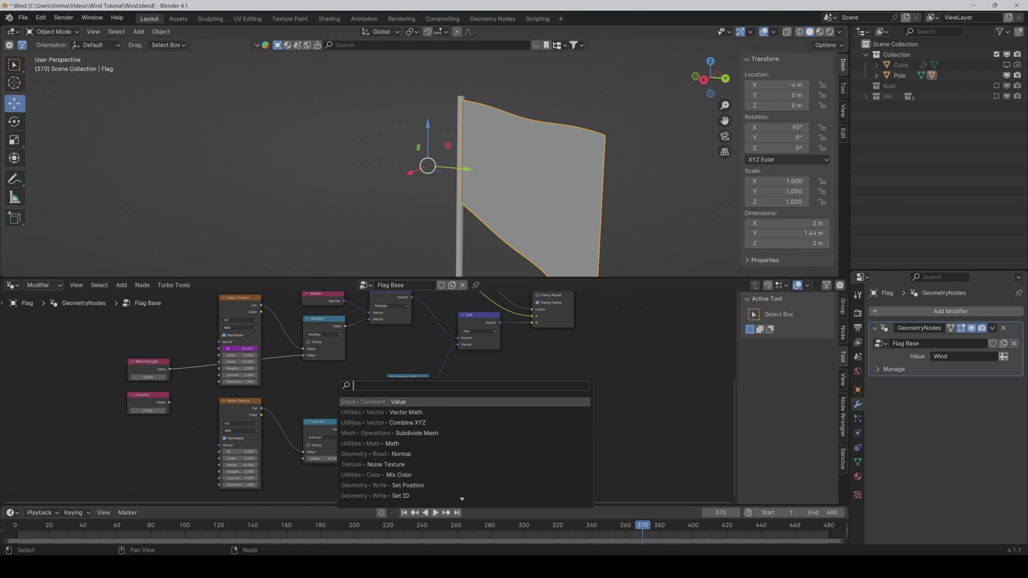
{"action": "type", "text": "math"}
{"action": "key", "text": "Return"}
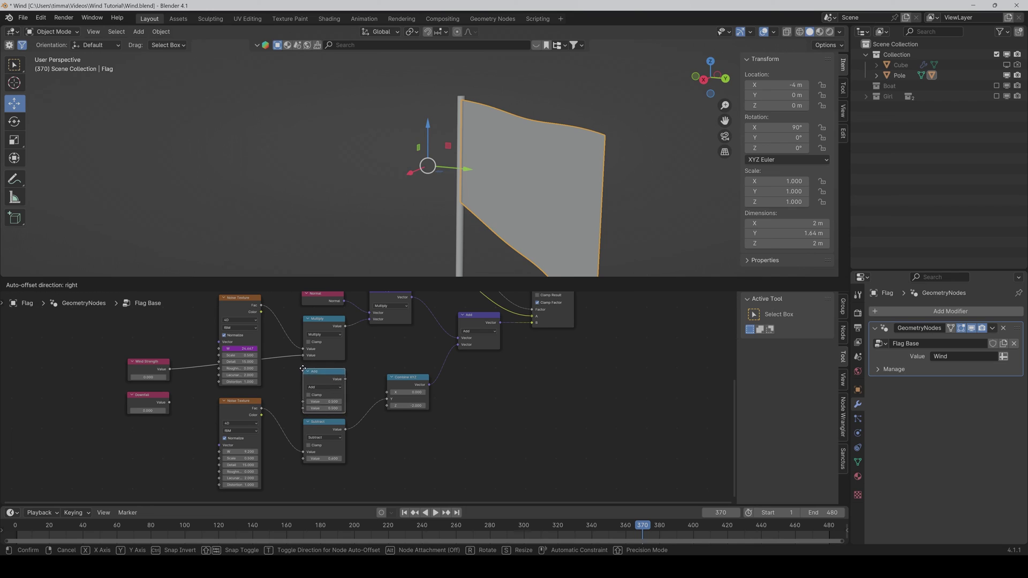
{"action": "left_click", "coordinate": [303, 368]}
{"action": "left_click", "coordinate": [322, 386]}
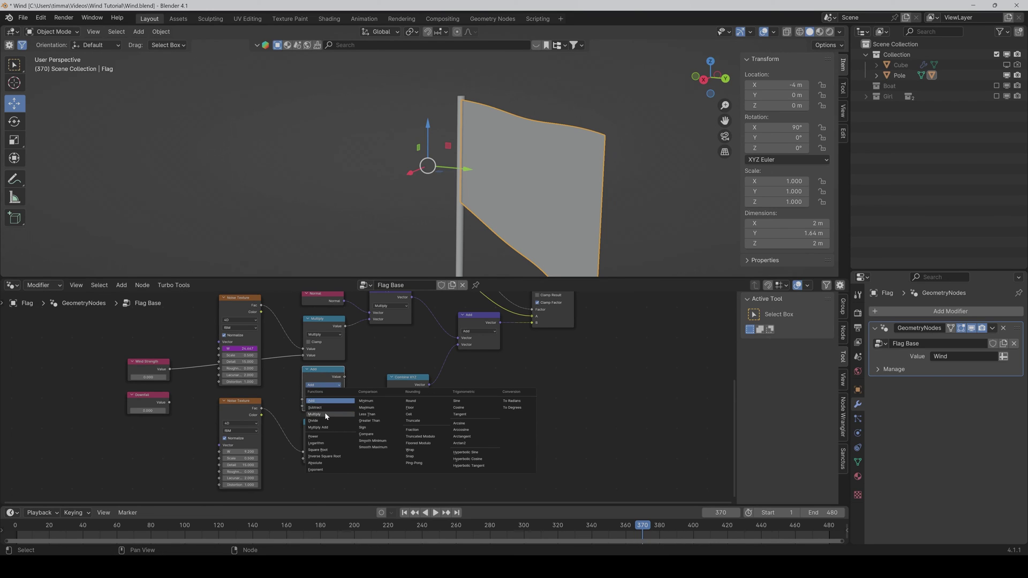
{"action": "left_click", "coordinate": [325, 415]}
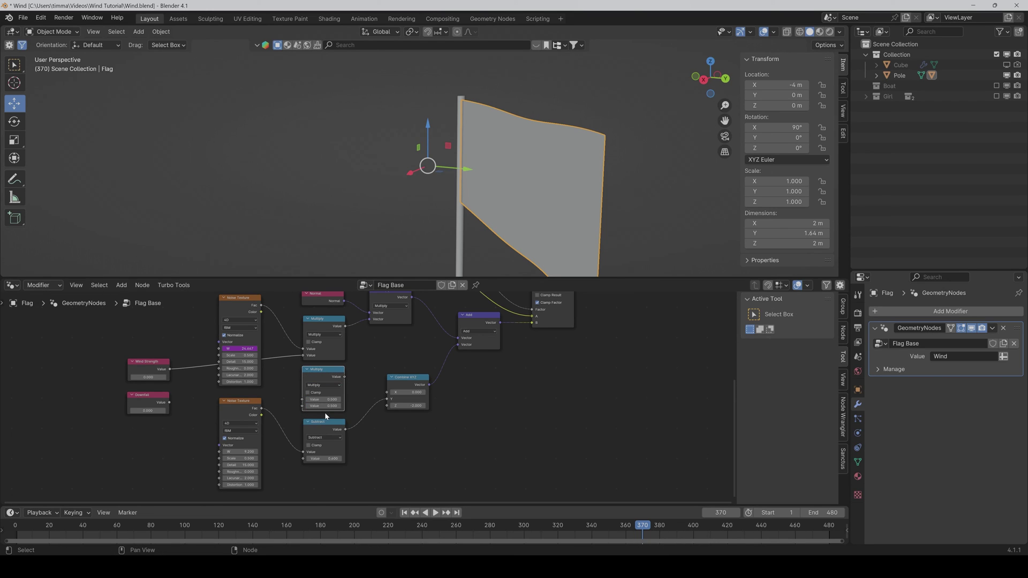
{"action": "left_click", "coordinate": [325, 406]}
{"action": "key", "text": "BackSpace"}
{"action": "key", "text": "Return"}
Step: Wire Wind Strength into the new Multiply node and Downfall into the wave setup
{"action": "left_click_drag", "start_coordinate": [170, 370], "coordinate": [173, 371]}
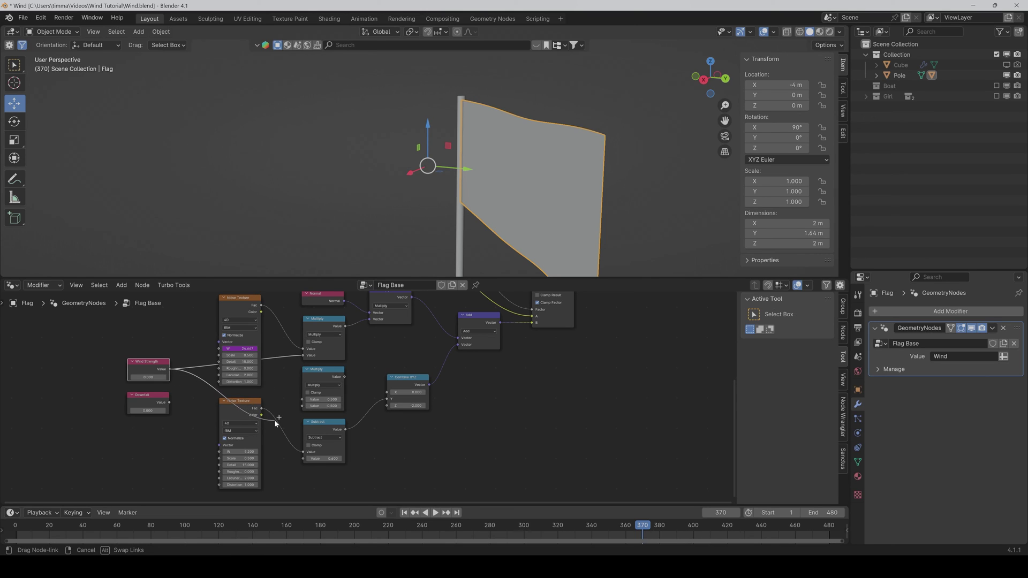
{"action": "left_click_drag", "start_coordinate": [224, 400], "coordinate": [385, 407]}
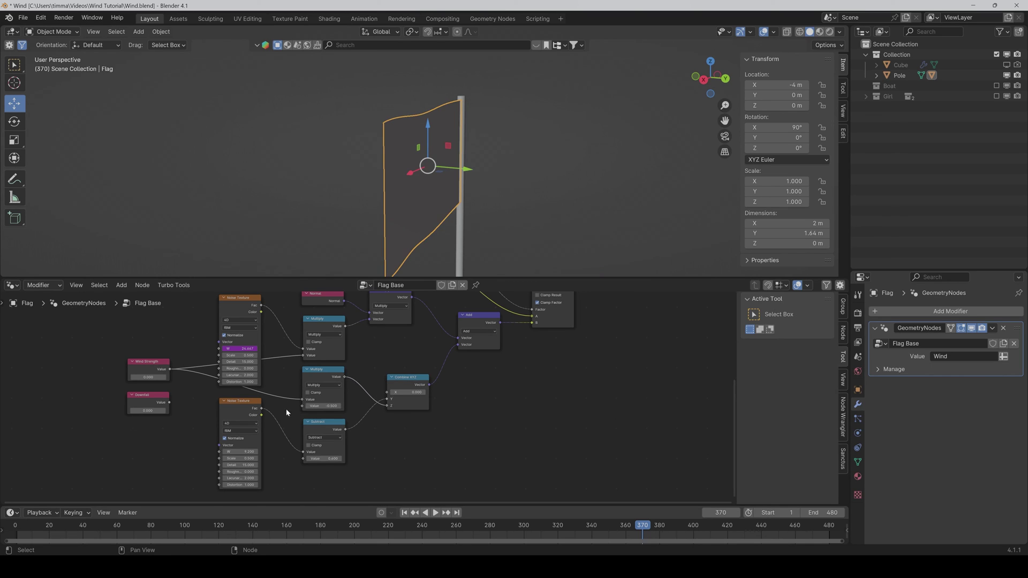
{"action": "left_click_drag", "start_coordinate": [169, 402], "coordinate": [298, 461]}
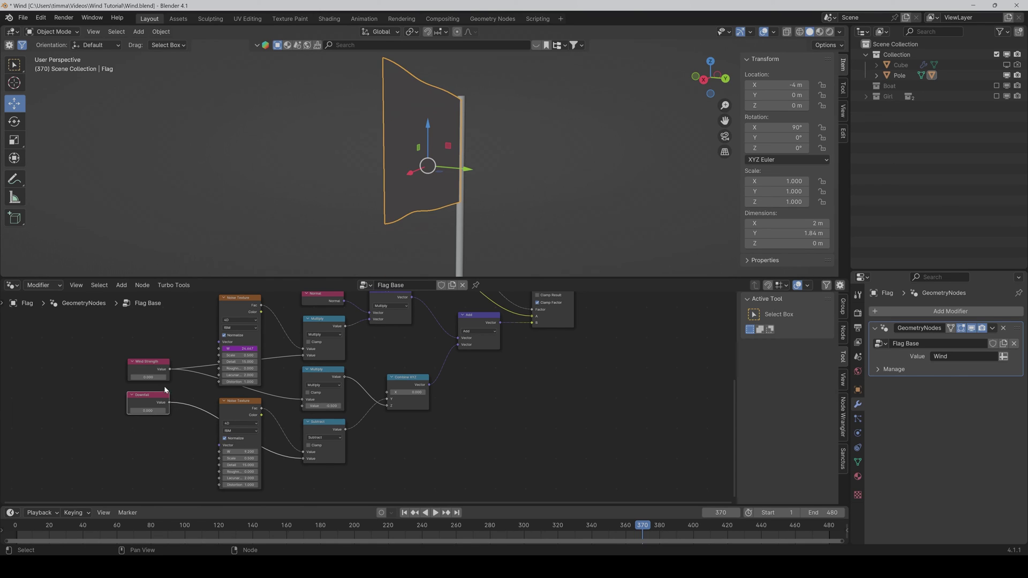
Step: Set Wind Strength to 1, adjust Downfall, and scrub back to about frame 55
{"action": "left_click", "coordinate": [145, 376]}
{"action": "type", "text": "1"}
{"action": "key", "text": "Return"}
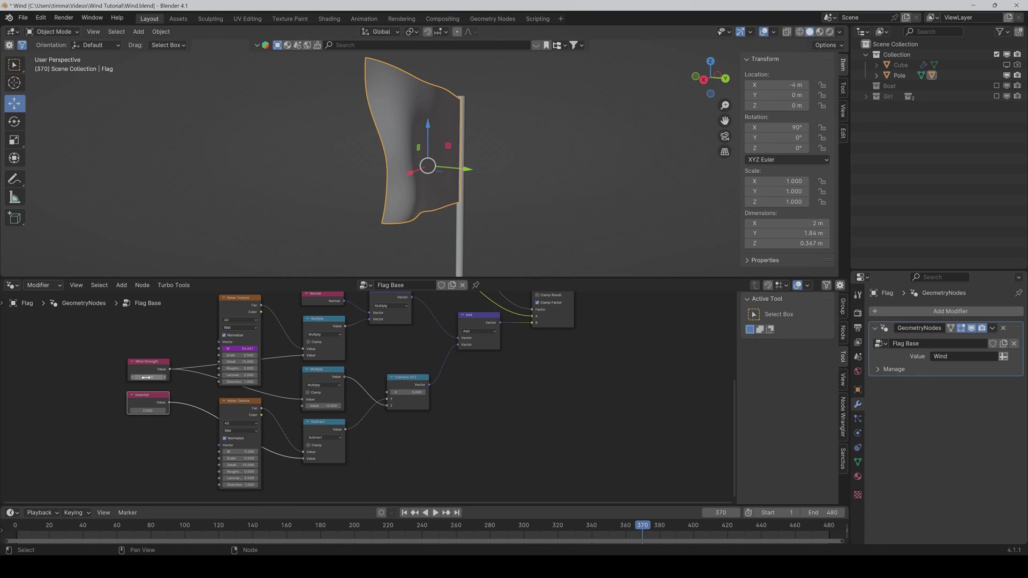
{"action": "left_click_drag", "start_coordinate": [149, 410], "coordinate": [155, 408]}
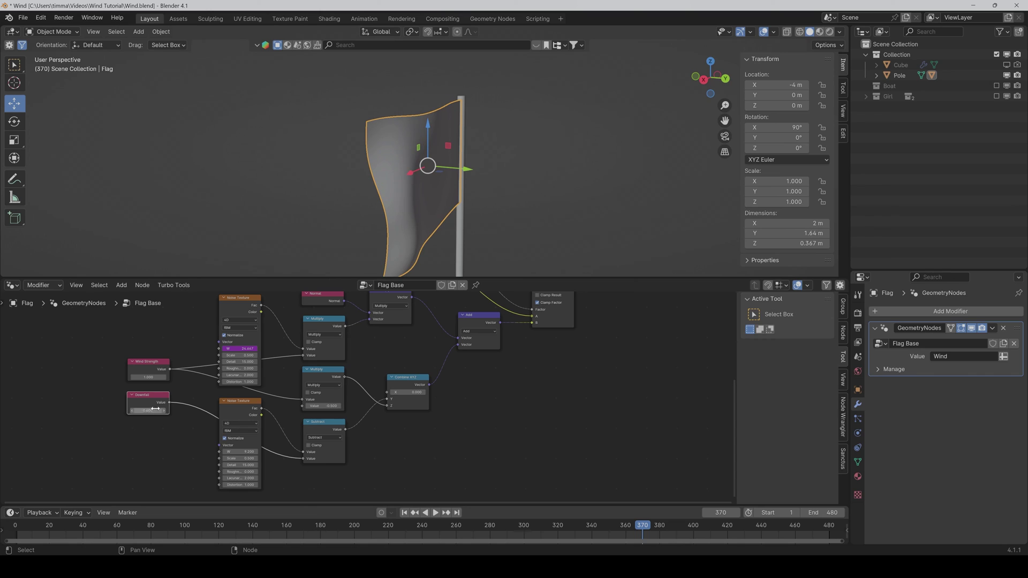
{"action": "middle_click_drag", "start_coordinate": [530, 193], "coordinate": [507, 202]}
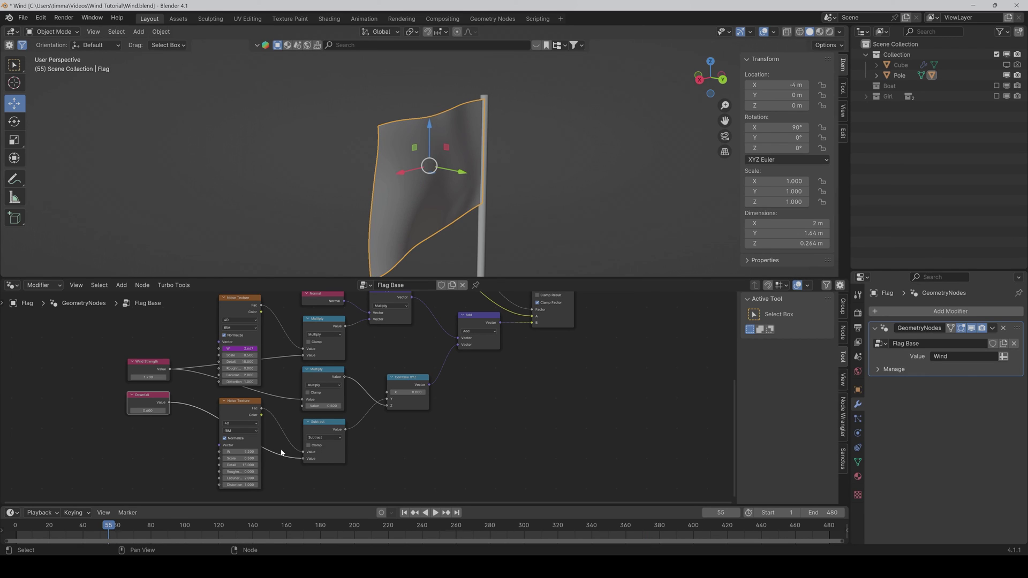
{"action": "mouse_move", "coordinate": [241, 452]}
{"action": "left_mouse_down"}
{"action": "mouse_move", "coordinate": [289, 451]}
{"action": "mouse_move", "coordinate": [257, 451]}
{"action": "left_mouse_up"}
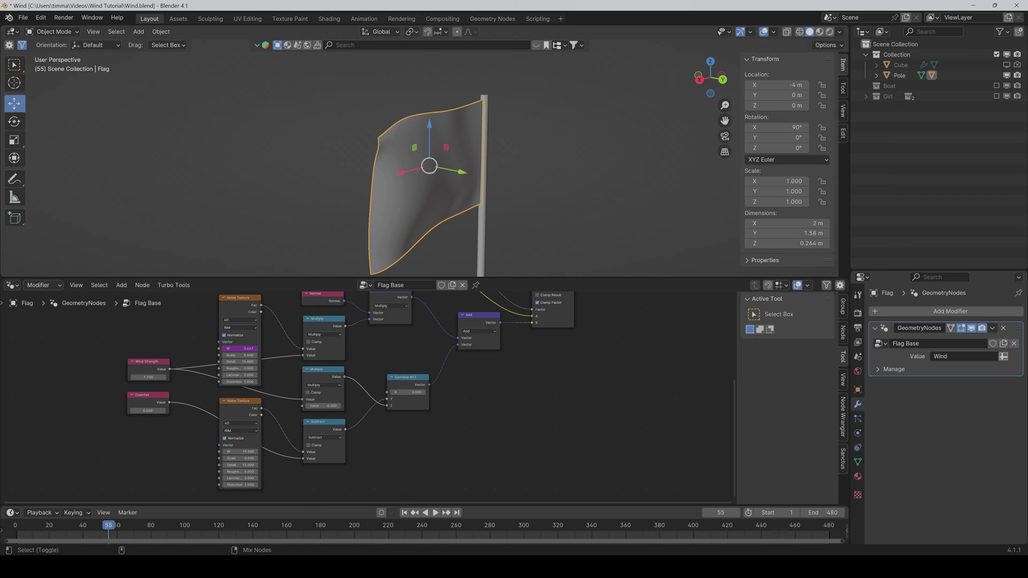
Step: Insert a Multiply math node at about 0.2 on the Subtract link, then tweak Direction and Noise W
{"action": "key", "text": "shift+a"}
{"action": "type", "text": "math"}
{"action": "key", "text": "Return"}
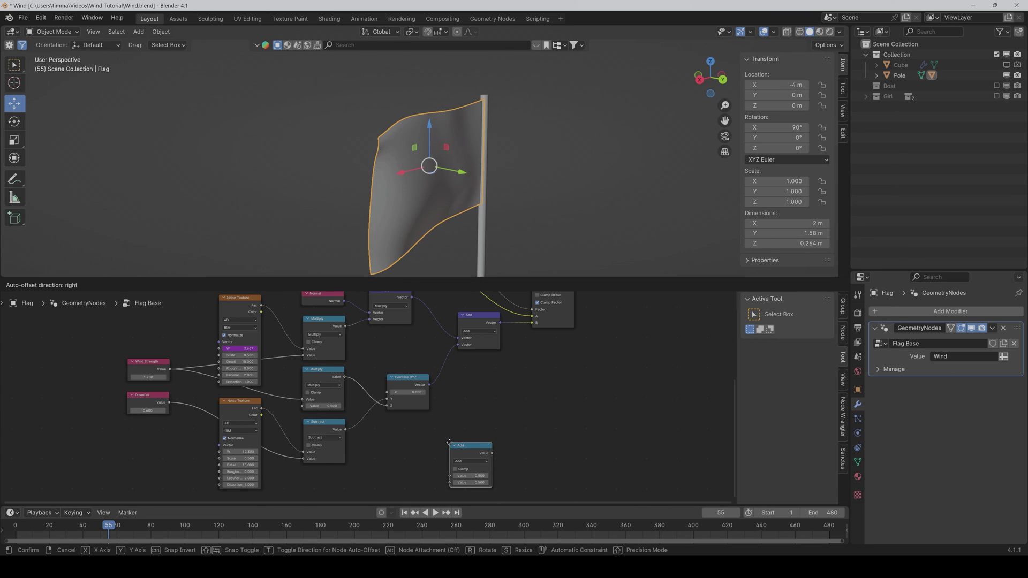
{"action": "left_click", "coordinate": [268, 417]}
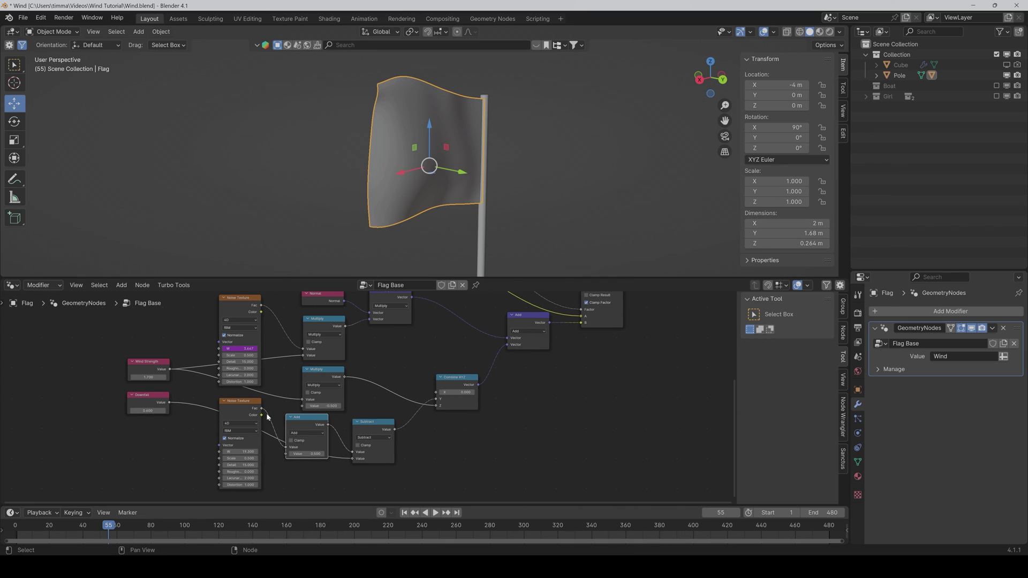
{"action": "left_click", "coordinate": [299, 434]}
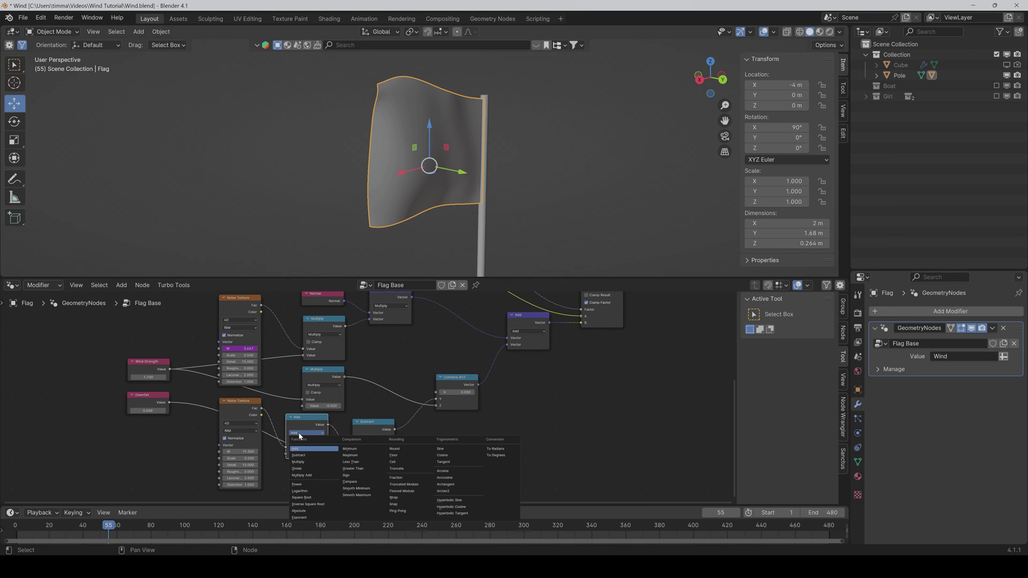
{"action": "left_click", "coordinate": [299, 463]}
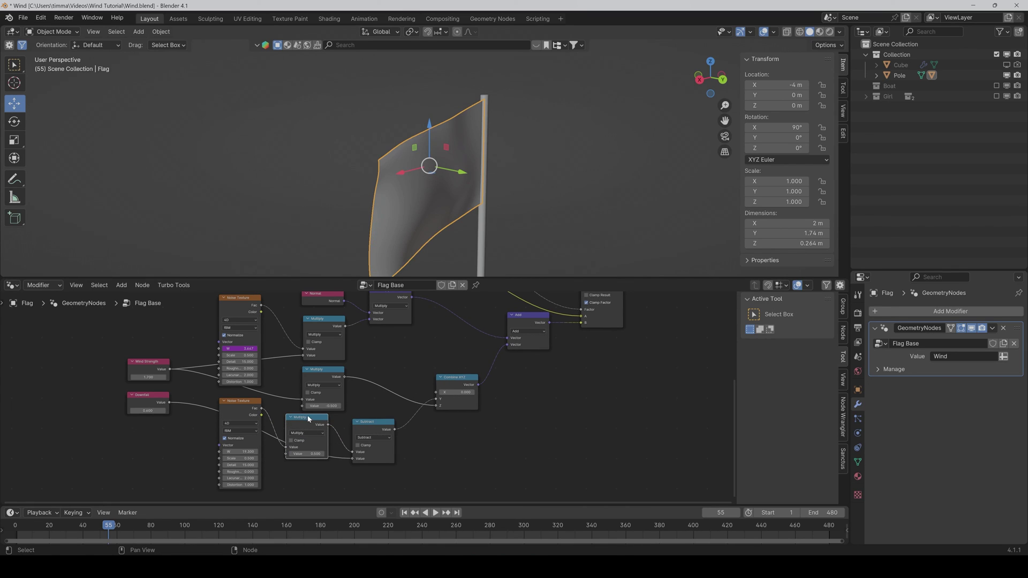
{"action": "mouse_move", "coordinate": [307, 419]}
{"action": "left_mouse_down"}
{"action": "mouse_move", "coordinate": [273, 459]}
{"action": "mouse_move", "coordinate": [314, 459]}
{"action": "left_mouse_up"}
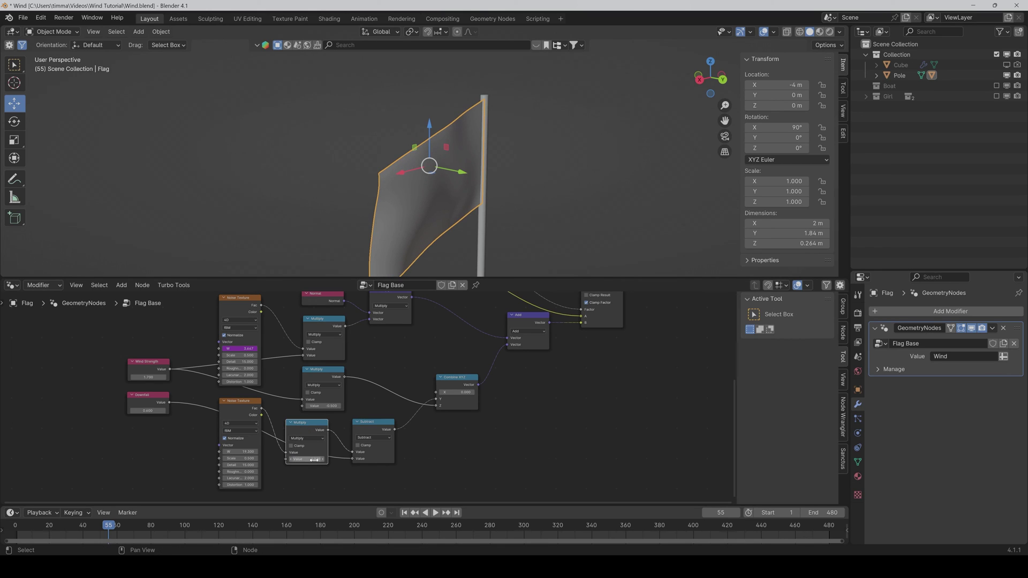
{"action": "left_click_drag", "start_coordinate": [148, 411], "coordinate": [153, 410]}
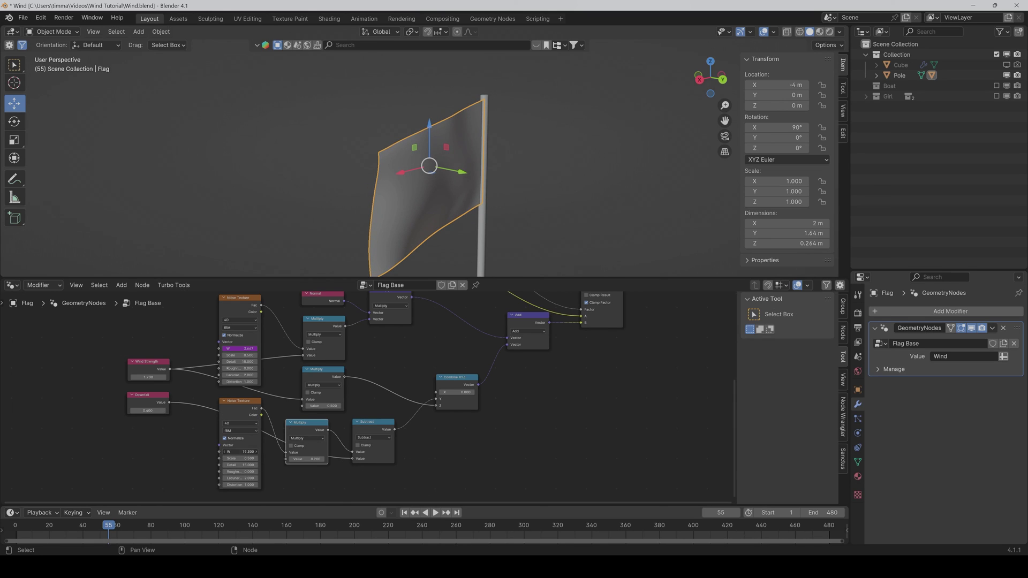
{"action": "mouse_move", "coordinate": [241, 452]}
{"action": "left_mouse_down"}
{"action": "mouse_move", "coordinate": [257, 452]}
{"action": "mouse_move", "coordinate": [244, 452]}
{"action": "left_mouse_up"}
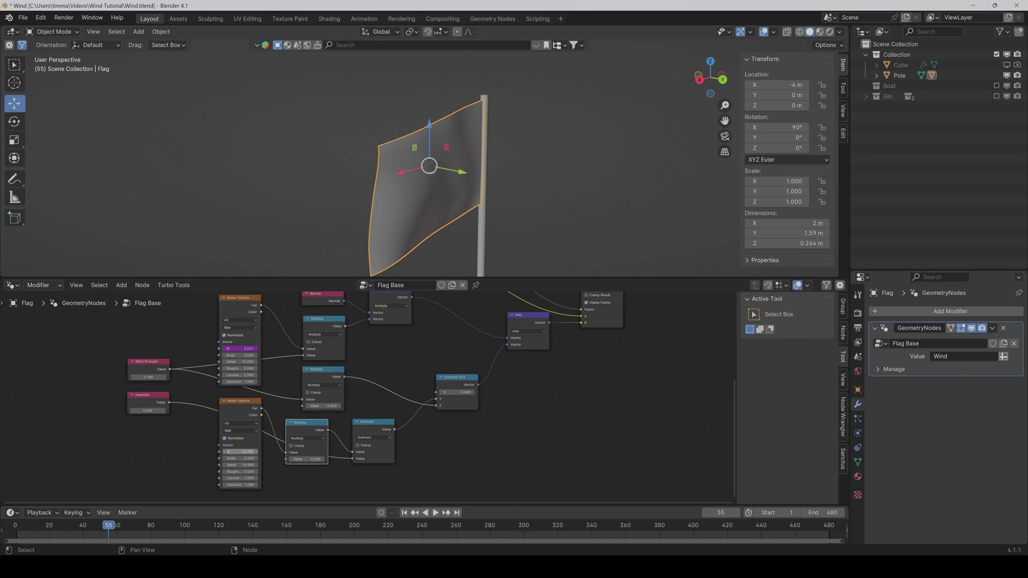
Step: Drive the lower Noise Texture's W with a #frame expression and preview the ripple
{"action": "left_click", "coordinate": [241, 452]}
{"action": "type", "text": "8"}
{"action": "type", "text": "me/15"}
{"action": "key", "text": "Return"}
{"action": "key", "text": "space"}
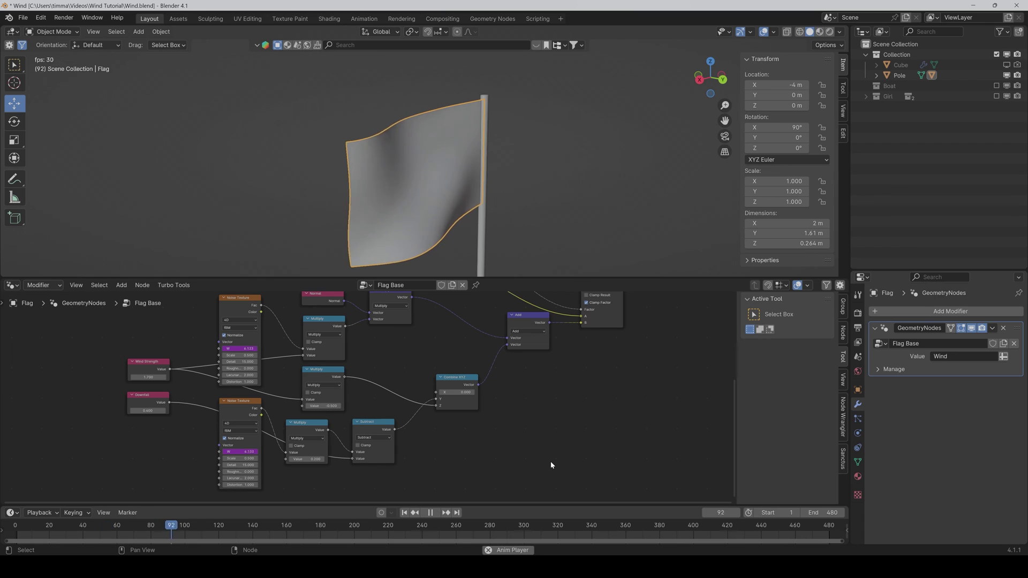
{"action": "key", "text": "space"}
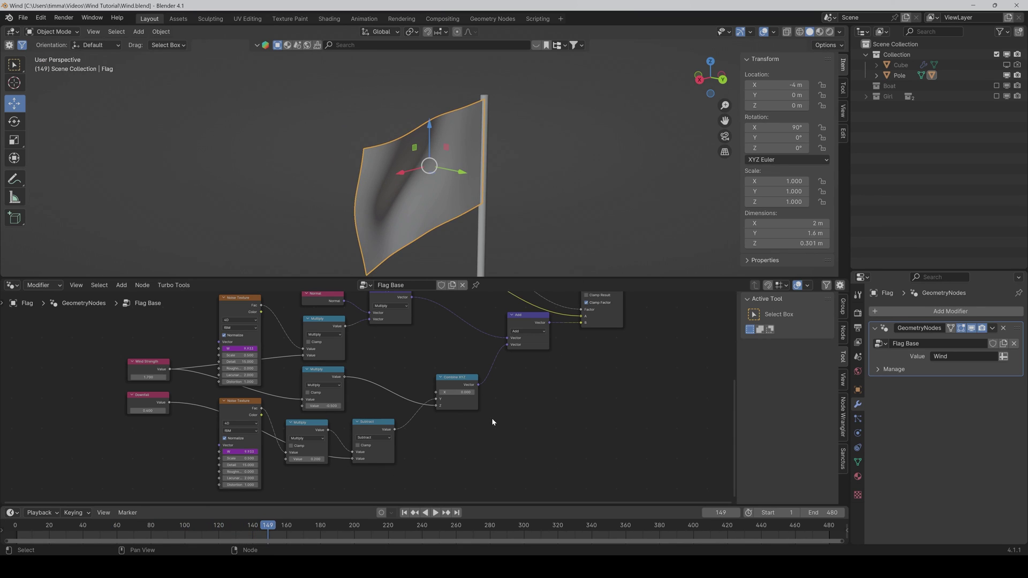
Step: Connect Wind Strength to the Group Input as a modifier input, replacing its old link
{"action": "middle_click_drag", "start_coordinate": [362, 344], "coordinate": [416, 436]}
{"action": "scroll", "coordinate": [415, 435], "scroll_direction": "down", "scroll_amount": 2}
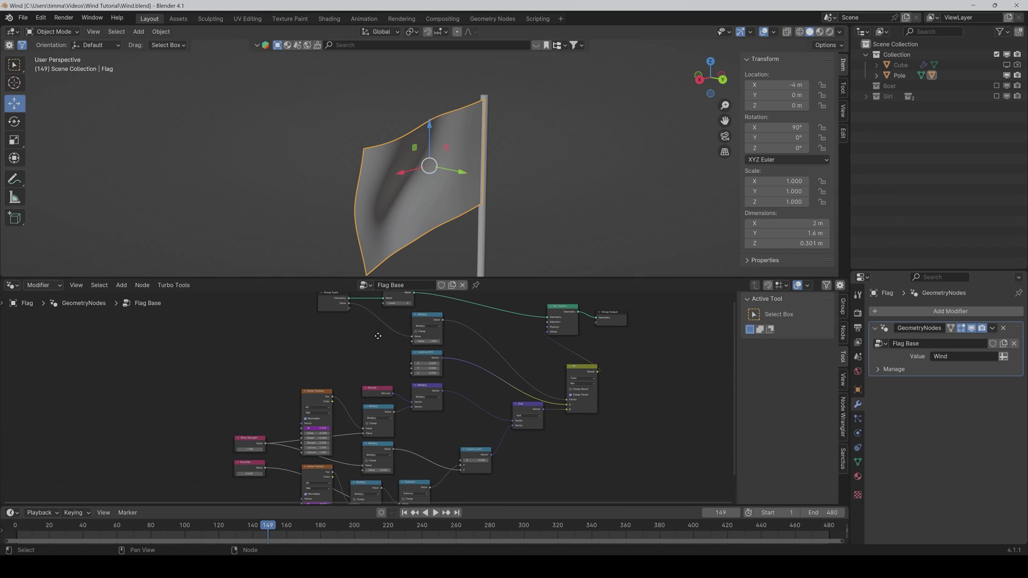
{"action": "middle_click_drag", "start_coordinate": [379, 335], "coordinate": [349, 348]}
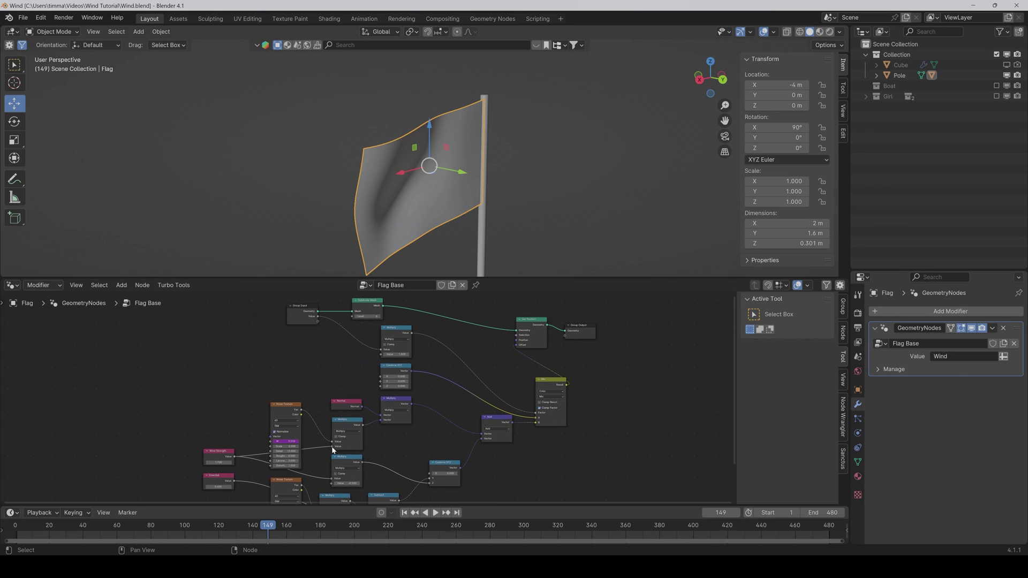
{"action": "left_click_drag", "start_coordinate": [336, 443], "coordinate": [319, 325]}
{"action": "middle_click_drag", "start_coordinate": [354, 475], "coordinate": [346, 447]}
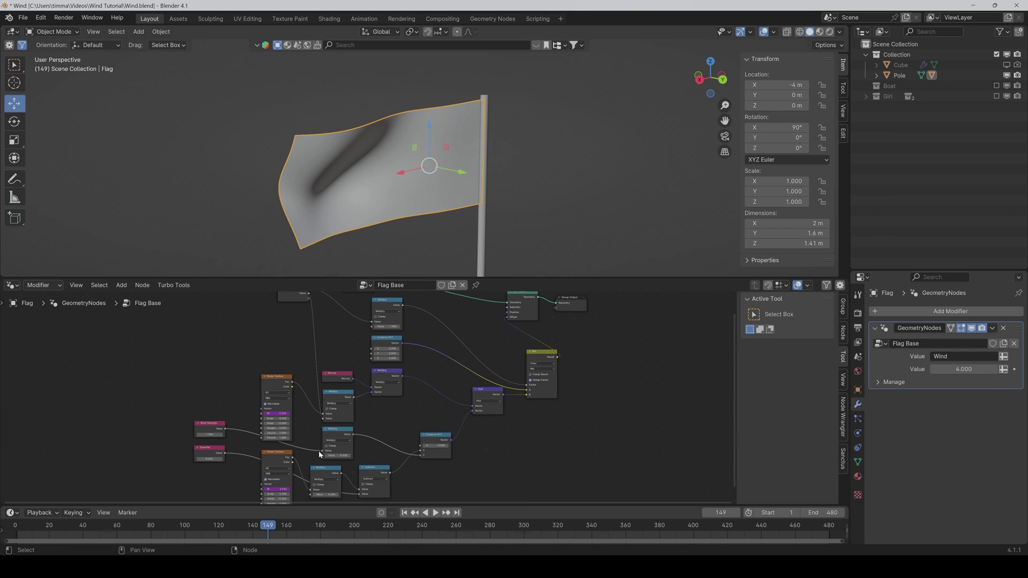
{"action": "left_click_drag", "start_coordinate": [322, 452], "coordinate": [309, 340]}
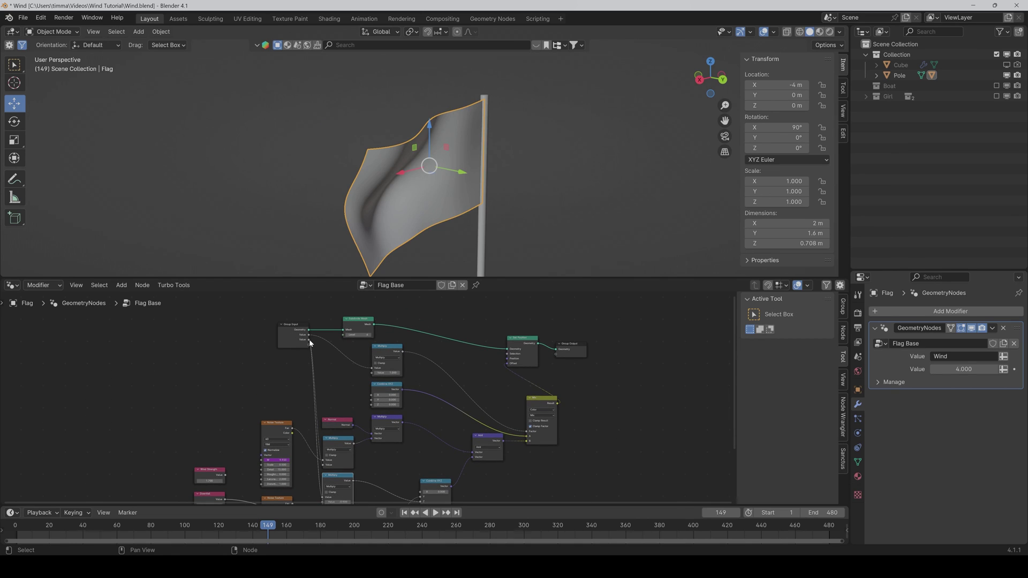
Step: Expose Downfall through the Group Input too and detach its old Value node
{"action": "middle_click_drag", "start_coordinate": [309, 341], "coordinate": [330, 447]}
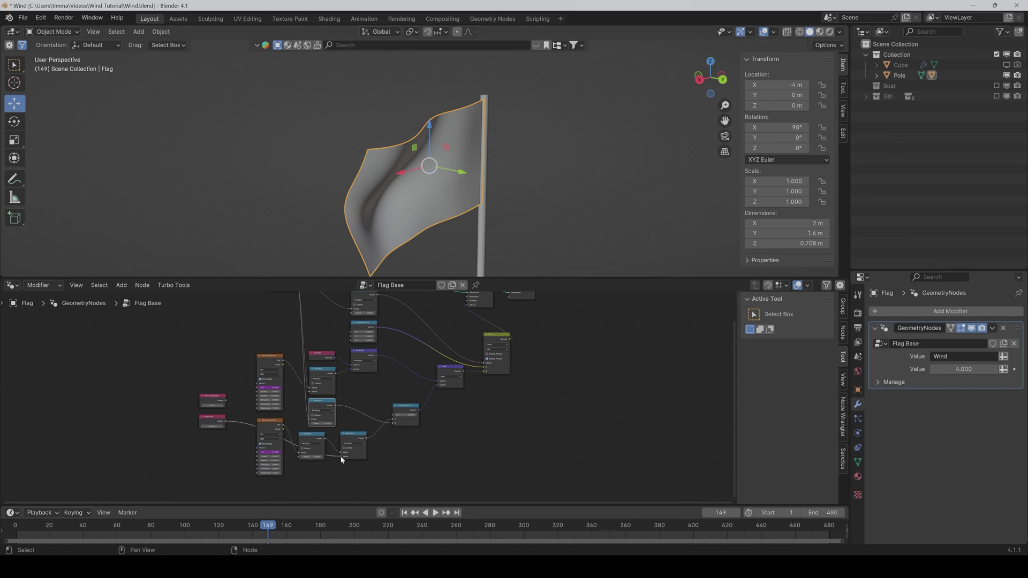
{"action": "mouse_move", "coordinate": [342, 455]}
{"action": "left_mouse_down"}
{"action": "mouse_move", "coordinate": [331, 454]}
{"action": "mouse_move", "coordinate": [298, 388]}
{"action": "left_mouse_up"}
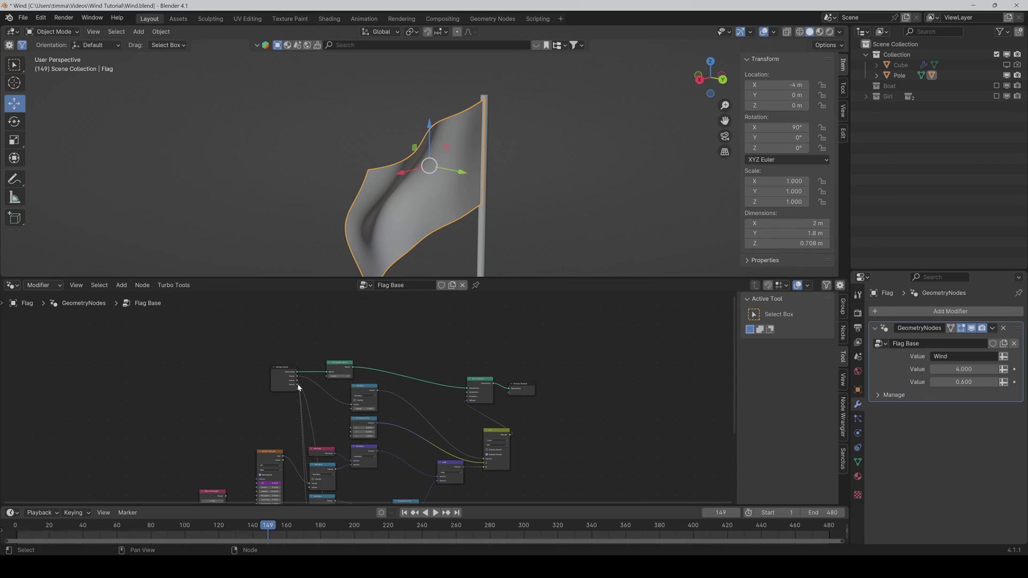
{"action": "left_click", "coordinate": [284, 369]}
Step: Rename the group's third and last input sockets to Wind Strength and Downfall
{"action": "left_click", "coordinate": [842, 306]}
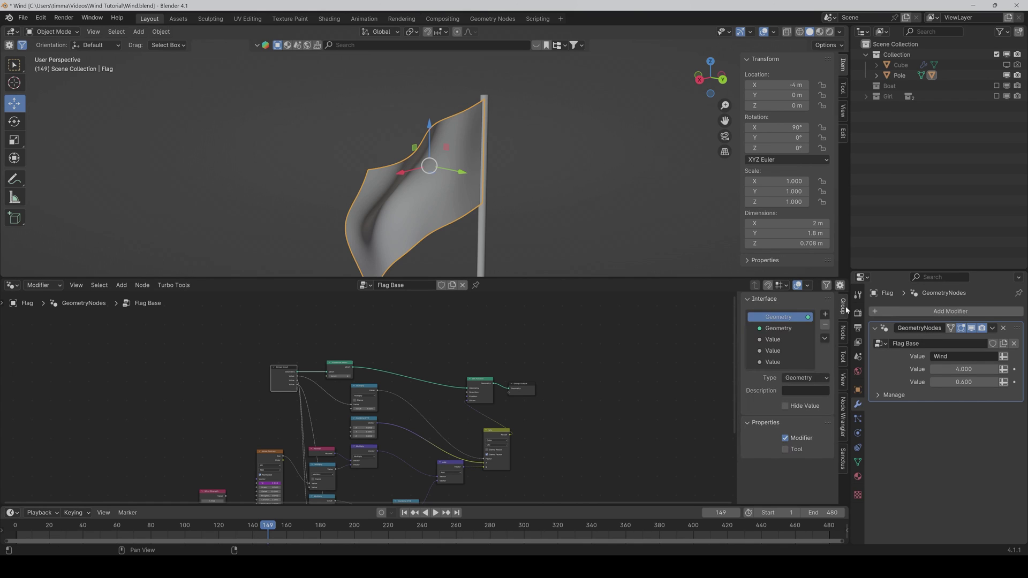
{"action": "double_click", "coordinate": [775, 350]}
{"action": "type", "text": "W"}
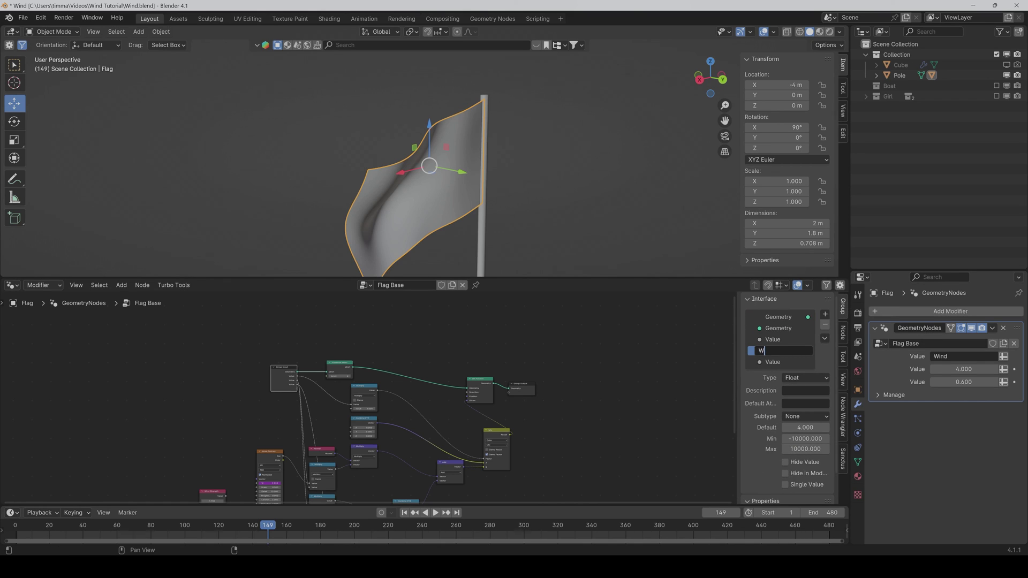
{"action": "type", "text": "ind Streng"}
{"action": "type", "text": "th"}
{"action": "key", "text": "Return"}
{"action": "double_click", "coordinate": [772, 362]}
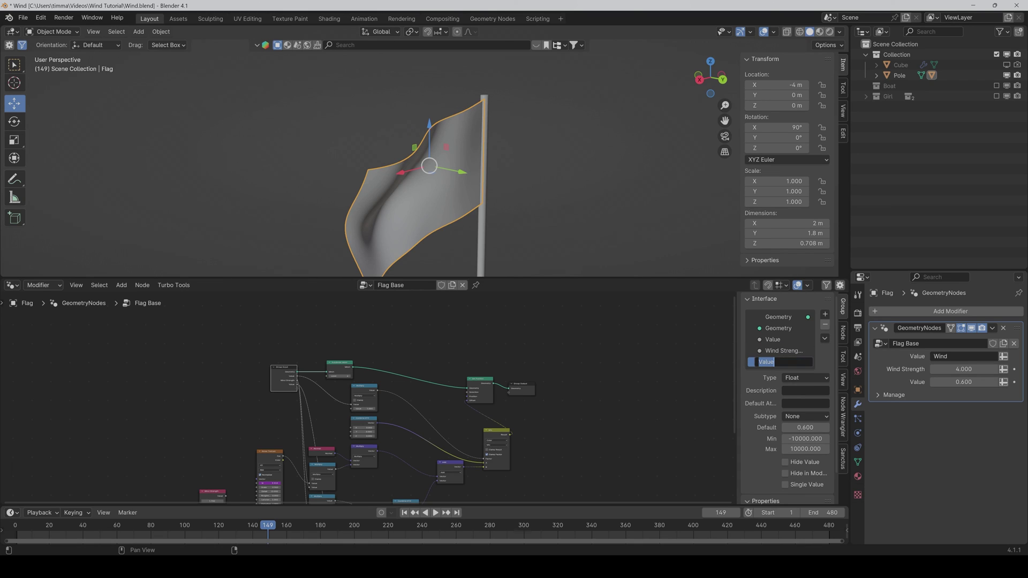
{"action": "type", "text": "Down"}
{"action": "type", "text": "fall"}
{"action": "key", "text": "Return"}
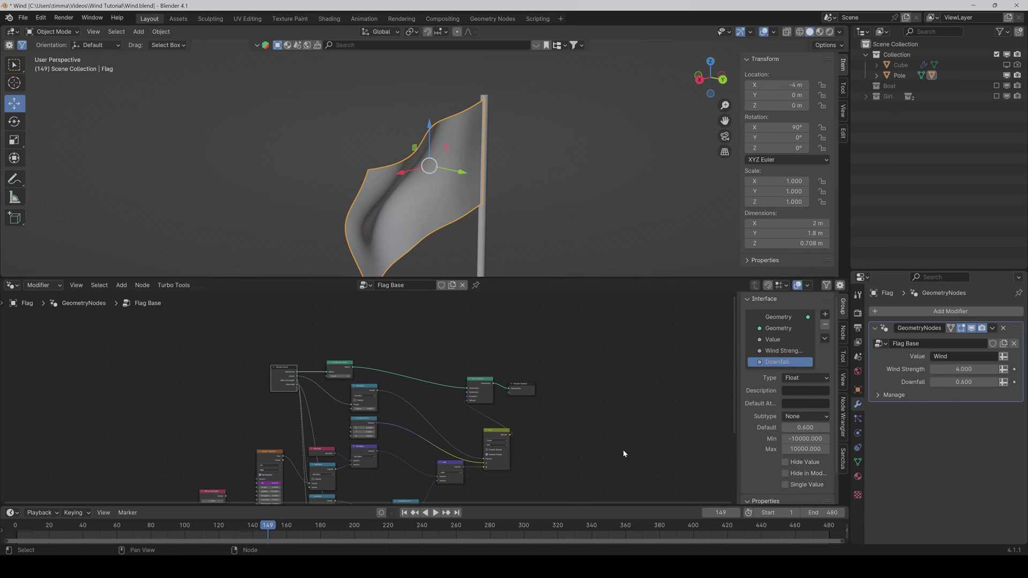
{"action": "mouse_move", "coordinate": [624, 452]}
{"action": "middle_mouse_down"}
{"action": "mouse_move", "coordinate": [600, 343]}
{"action": "mouse_move", "coordinate": [605, 368]}
{"action": "middle_mouse_up"}
Step: Set the flag modifier's Wind Strength to 1.7 and Downfall to 0.4
{"action": "double_click", "coordinate": [963, 369]}
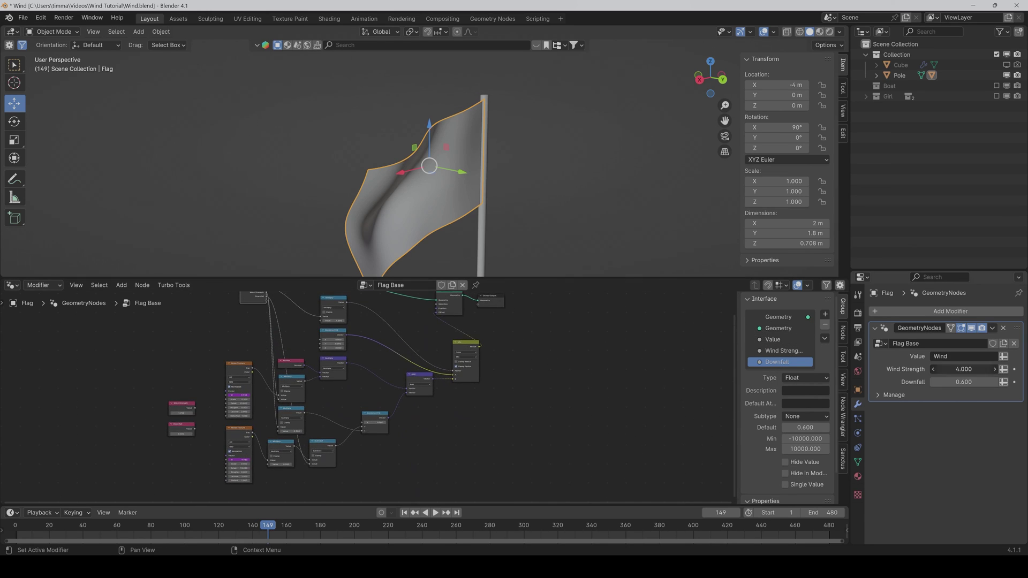
{"action": "type", "text": "1.7"}
{"action": "key", "text": "Return"}
{"action": "double_click", "coordinate": [964, 382]}
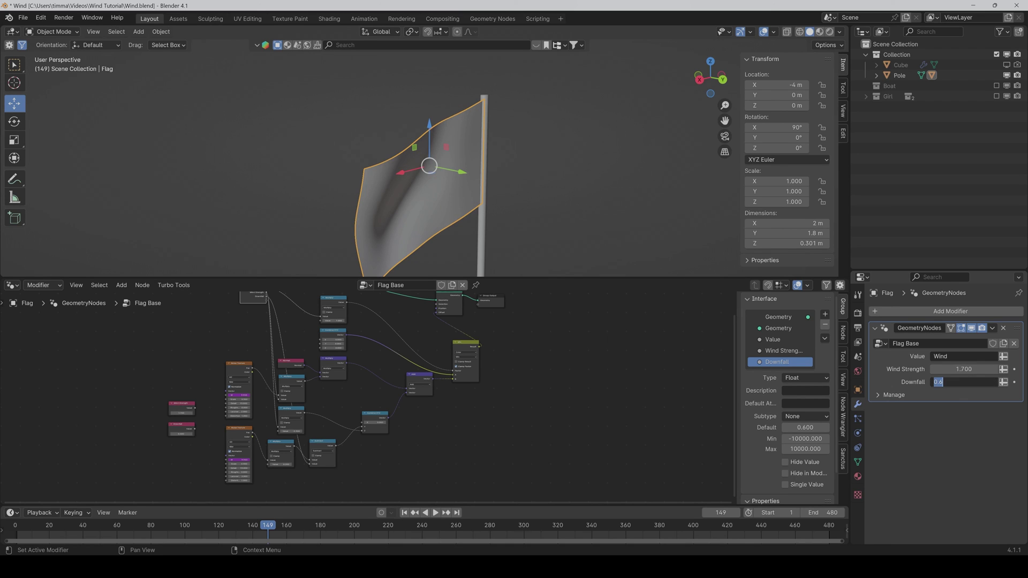
{"action": "type", "text": ".4"}
{"action": "key", "text": "Return"}
Step: Play the flag animation while adjusting Wind Strength, lowering it below 1, then stop playback
{"action": "key", "text": "space"}
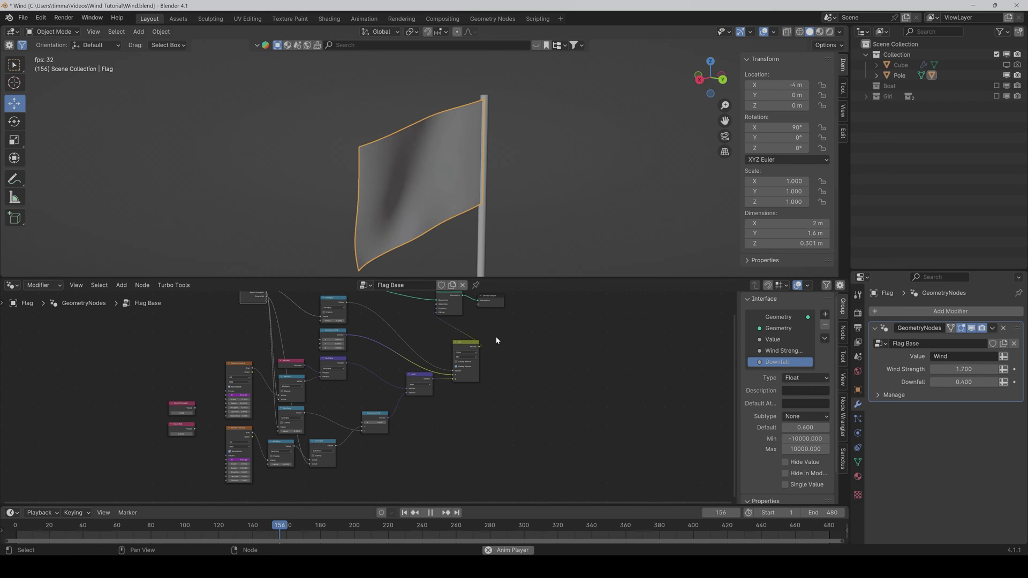
{"action": "left_click_drag", "start_coordinate": [964, 370], "coordinate": [989, 369]}
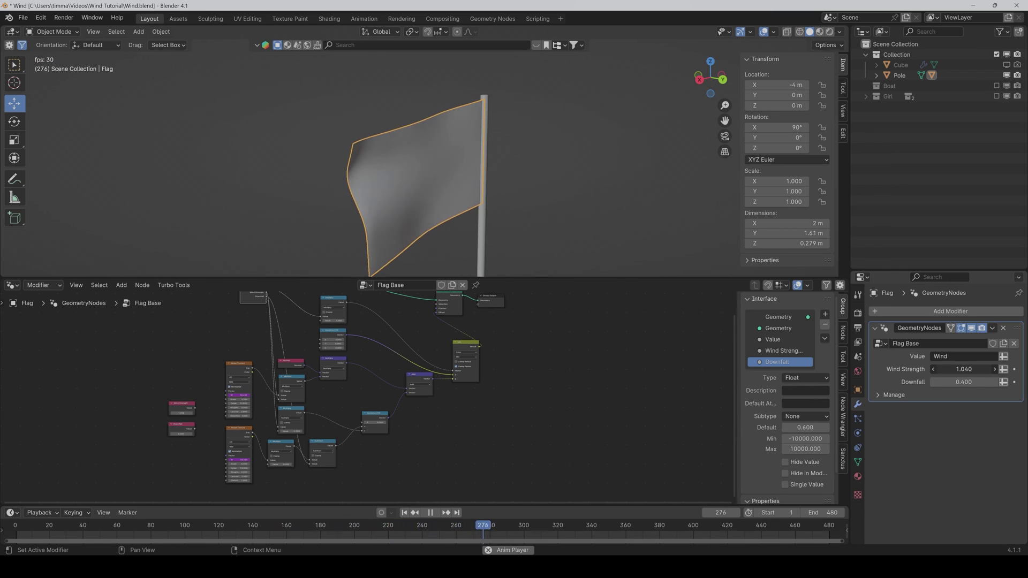
{"action": "left_click_drag", "start_coordinate": [964, 370], "coordinate": [965, 369]}
{"action": "key", "text": "space"}
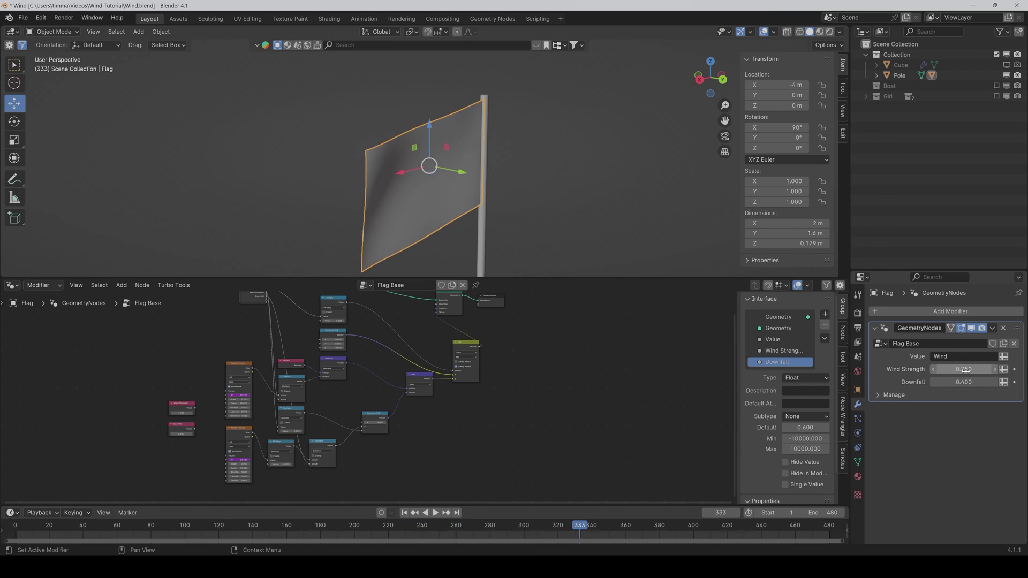